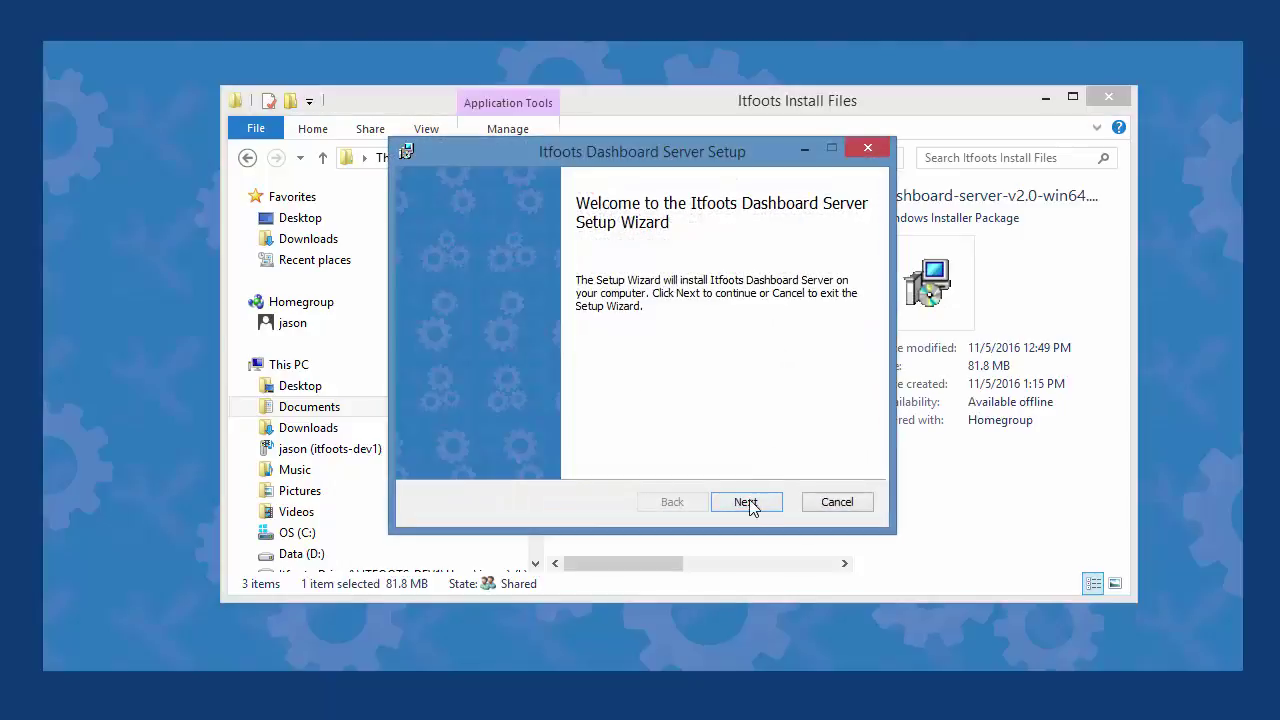
- Begin the Itfoots Dashboard Server setup and accept the terms of the license agreement
{"action": "left_click", "coordinate": [745, 500]}
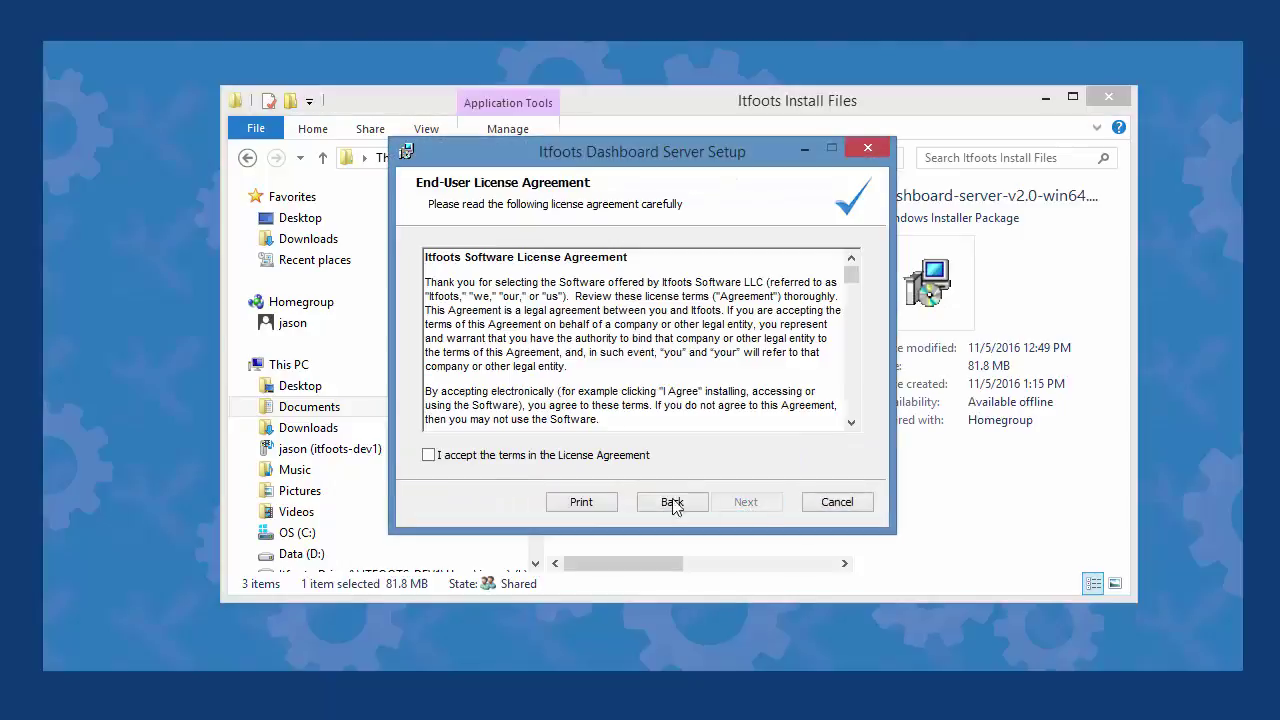
{"action": "left_click", "coordinate": [494, 455]}
{"action": "left_click", "coordinate": [742, 502]}
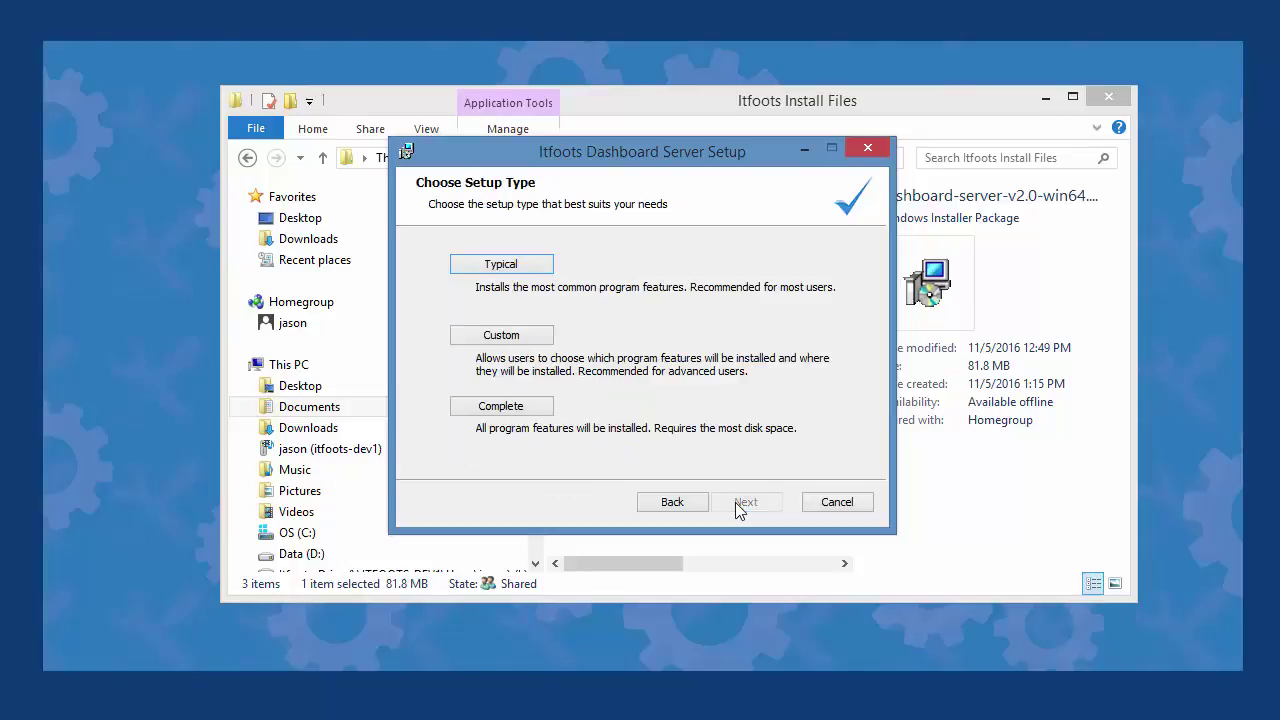
- Review the custom setup options, then install the Dashboard Server with the Typical setup type and finish the wizard
{"action": "left_click", "coordinate": [514, 338]}
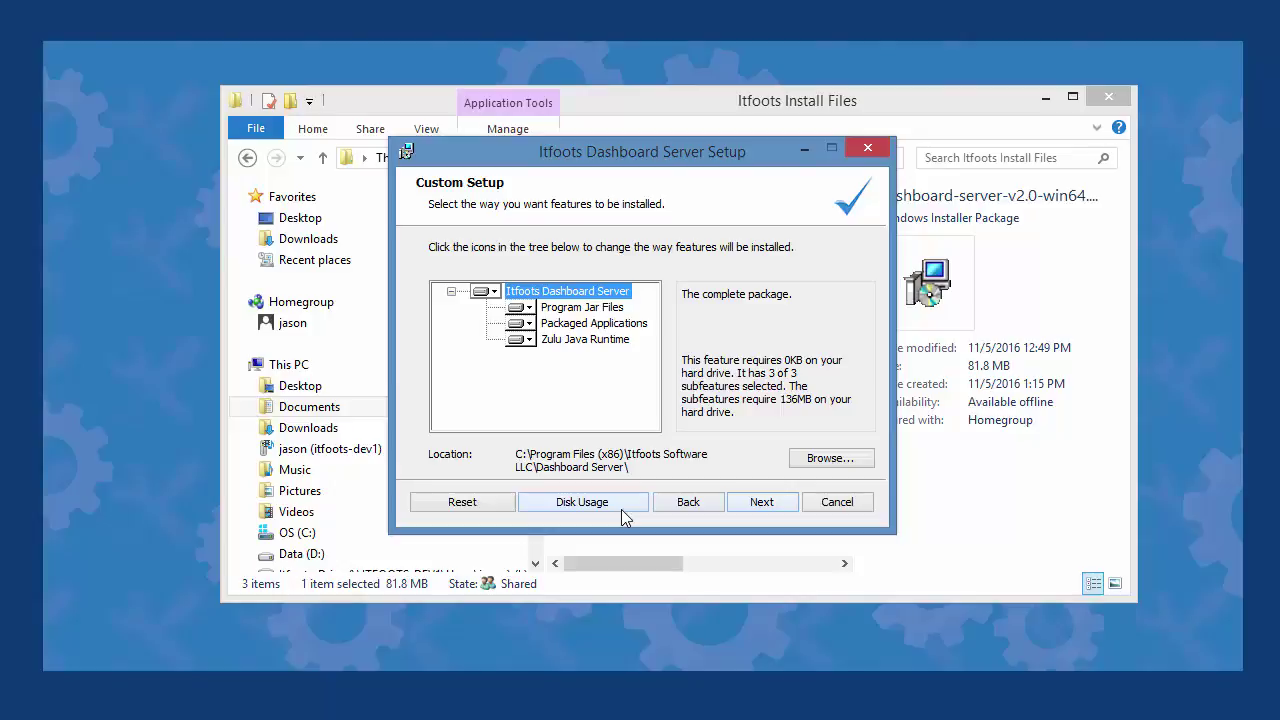
{"action": "left_click", "coordinate": [706, 515]}
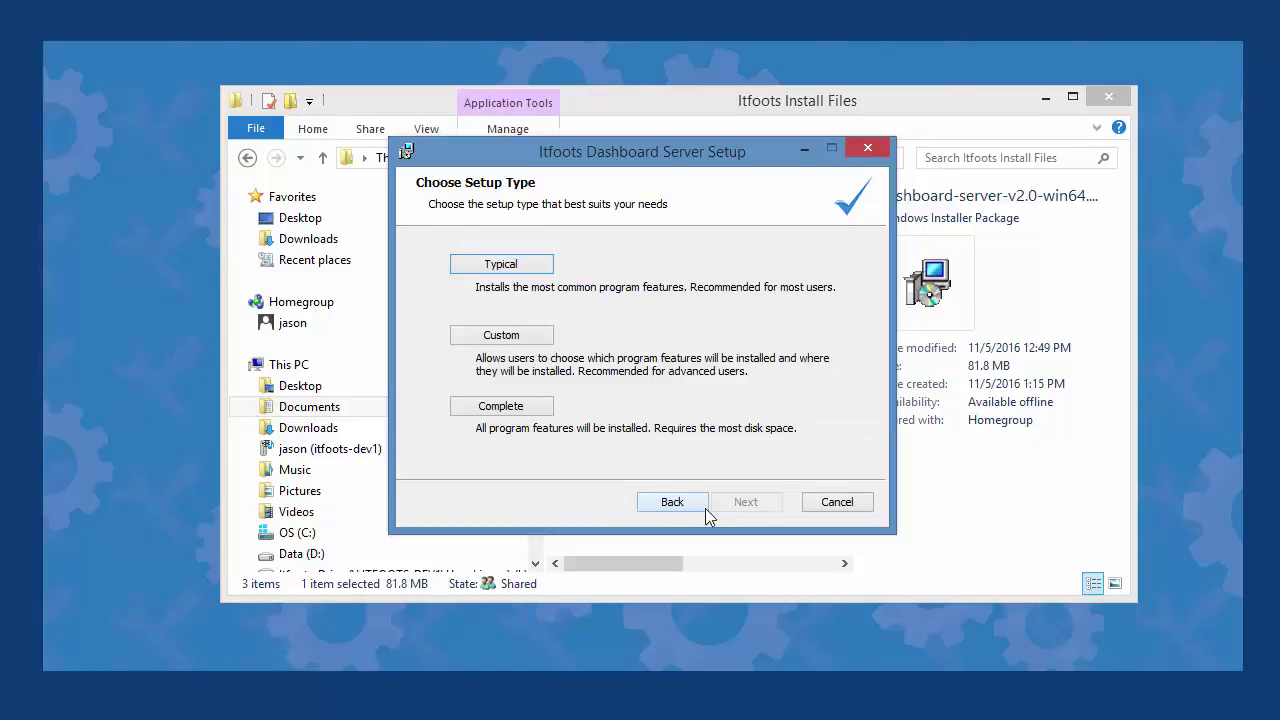
{"action": "left_click", "coordinate": [508, 268]}
{"action": "left_click", "coordinate": [743, 509]}
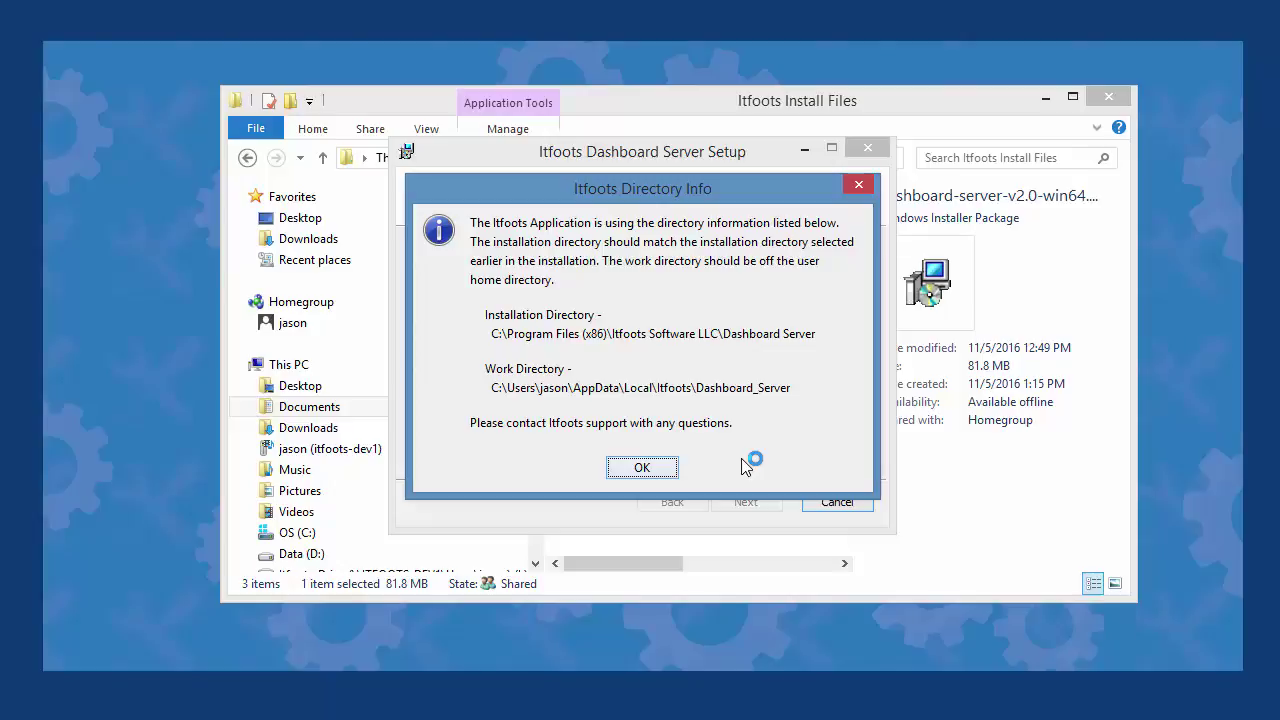
{"action": "left_click", "coordinate": [643, 468]}
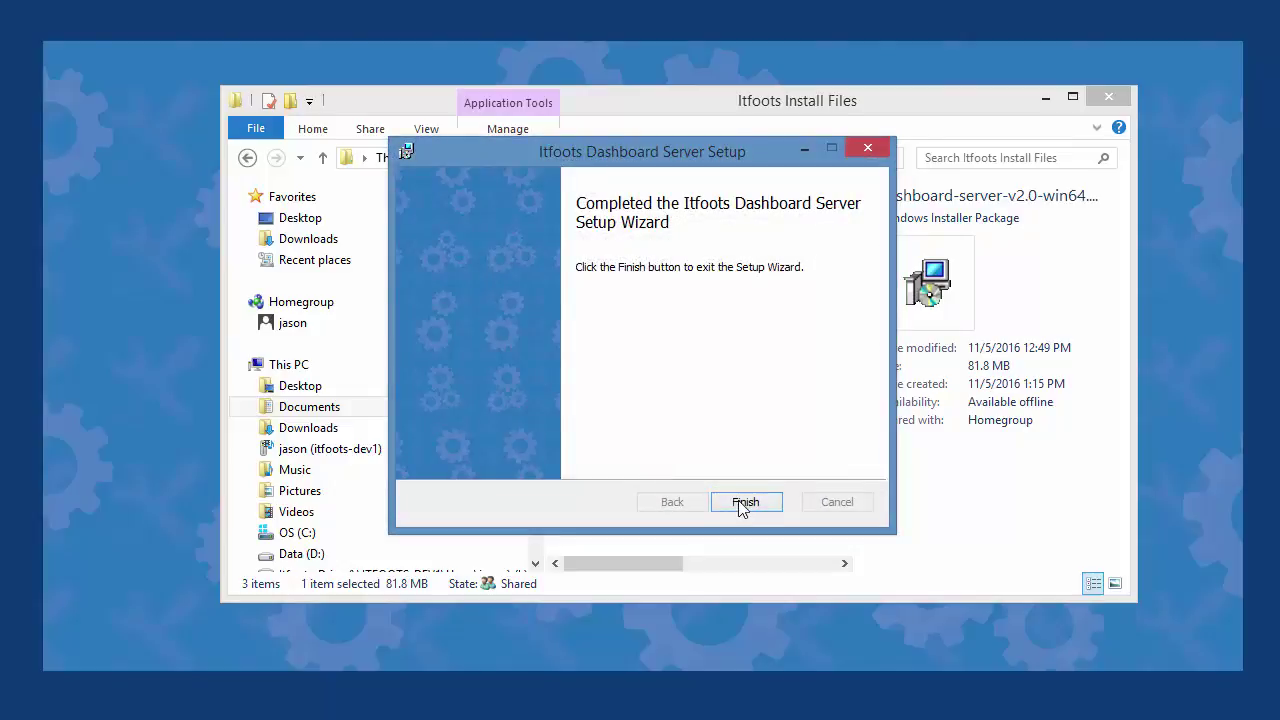
{"action": "left_click", "coordinate": [745, 503]}
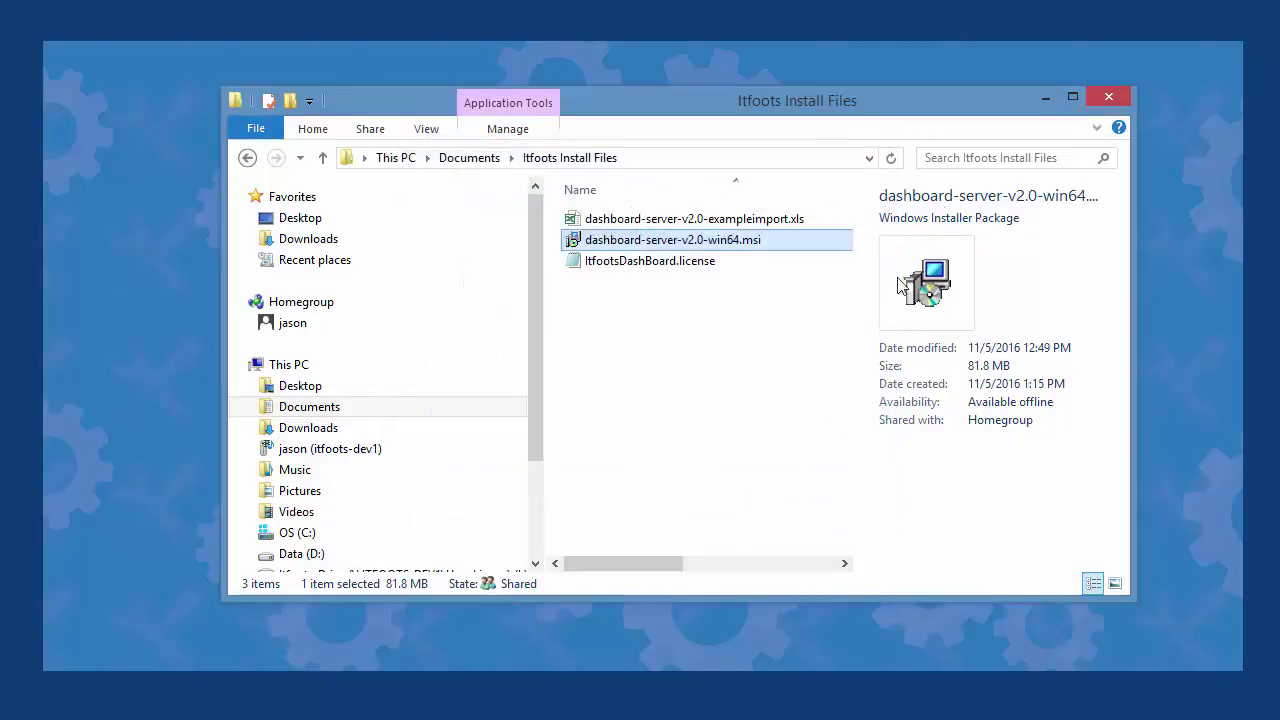
- Minimize the install files folder and move the Dashboard Admin and Dashboard Tools shortcuts beside the desktop's Itfoots logo
{"action": "left_click", "coordinate": [1045, 98]}
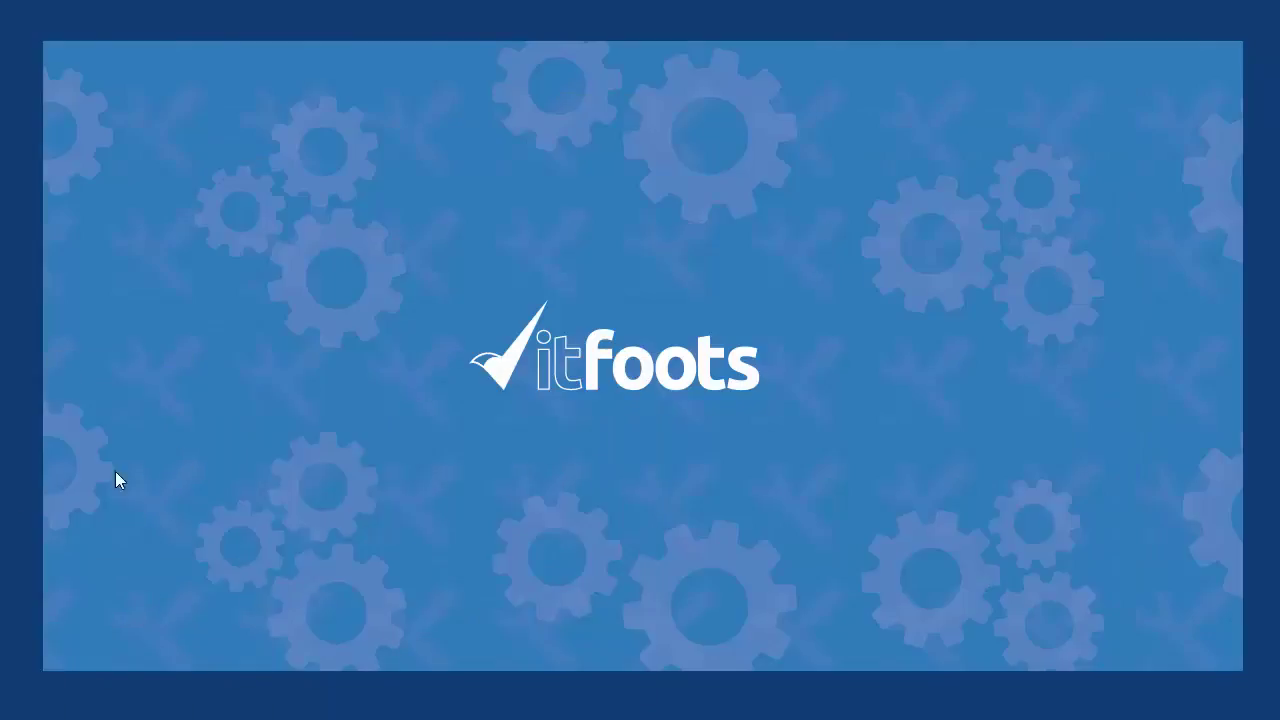
{"action": "left_click_drag", "start_coordinate": [48, 484], "coordinate": [413, 407]}
{"action": "left_click_drag", "start_coordinate": [48, 443], "coordinate": [430, 490]}
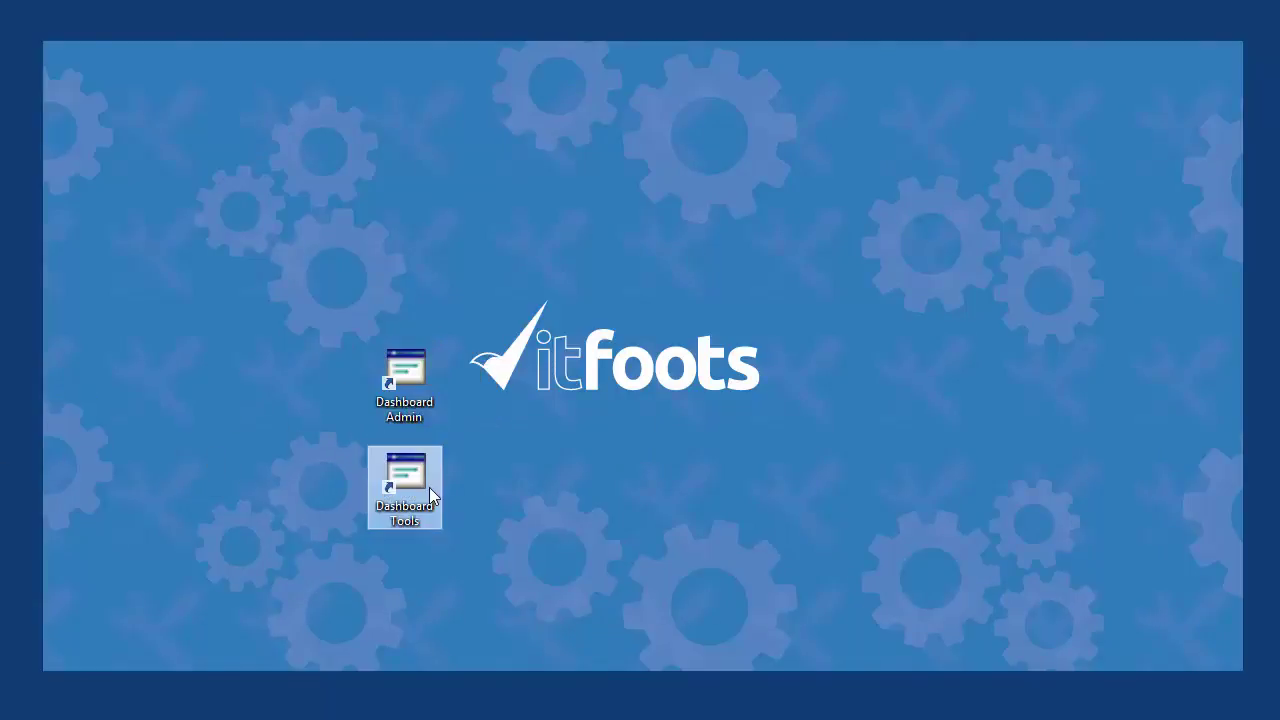
- Launch Dashboard Admin from its desktop shortcut and move its window toward the middle of the desktop
{"action": "left_click", "coordinate": [407, 372]}
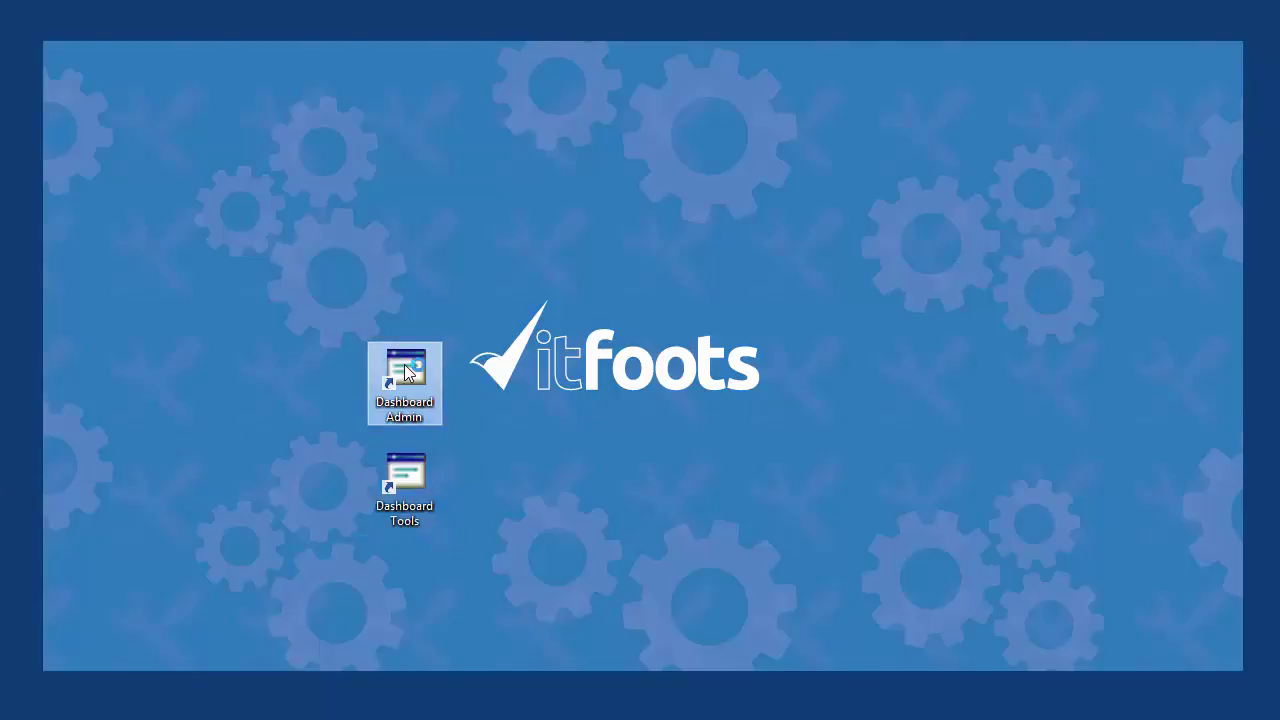
{"action": "double_click", "coordinate": [407, 372]}
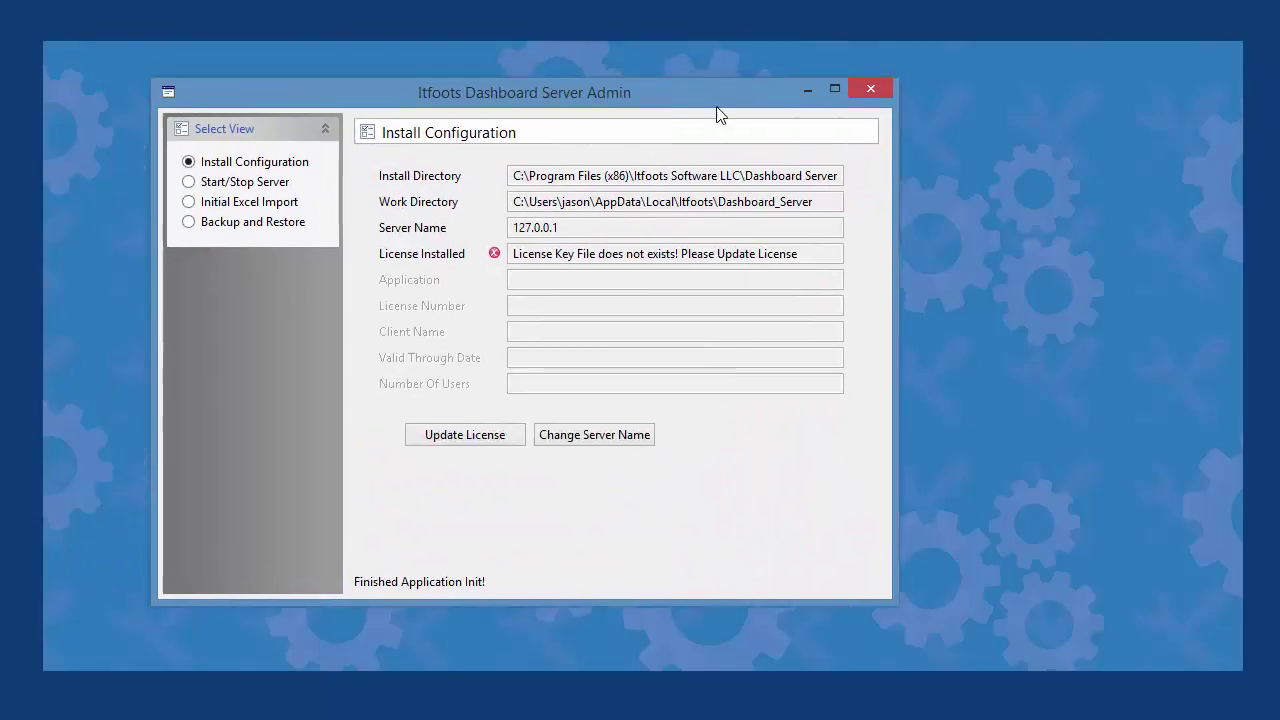
{"action": "left_click_drag", "start_coordinate": [716, 110], "coordinate": [867, 107]}
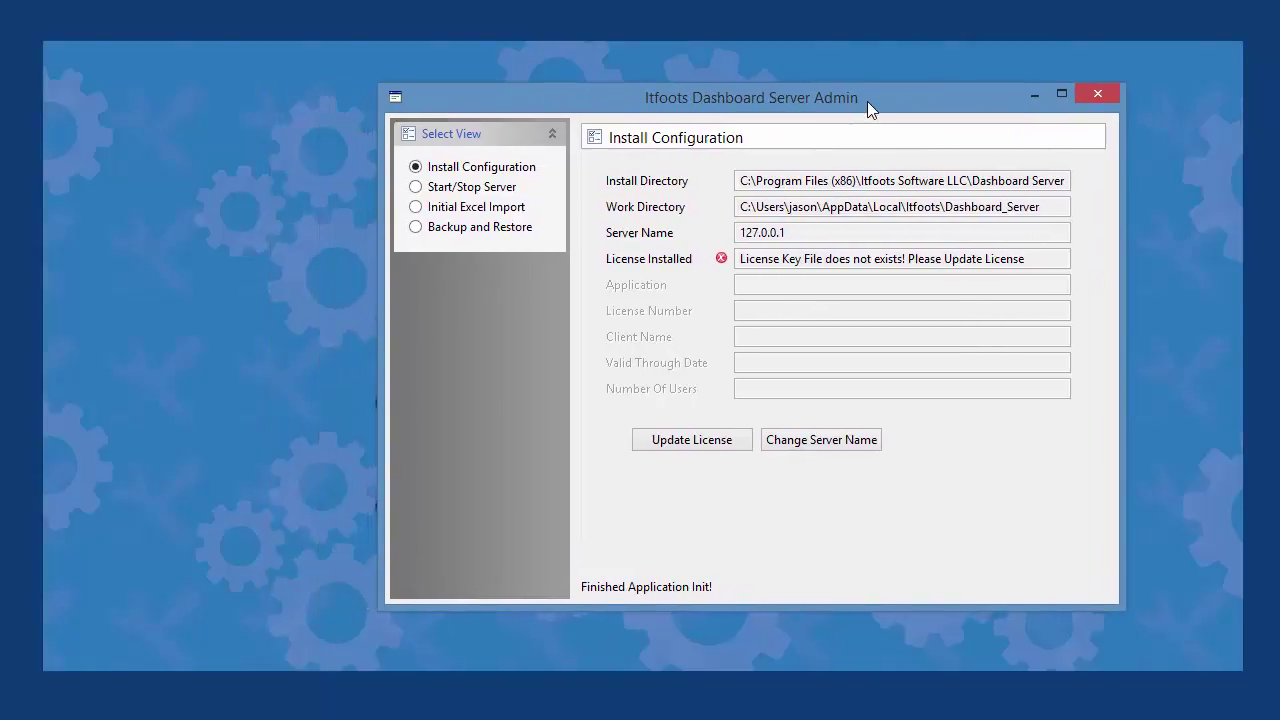
- Update the server license with the file ItfootsDashBoard.license from the Itfoots Install Files folder
{"action": "left_click", "coordinate": [705, 445]}
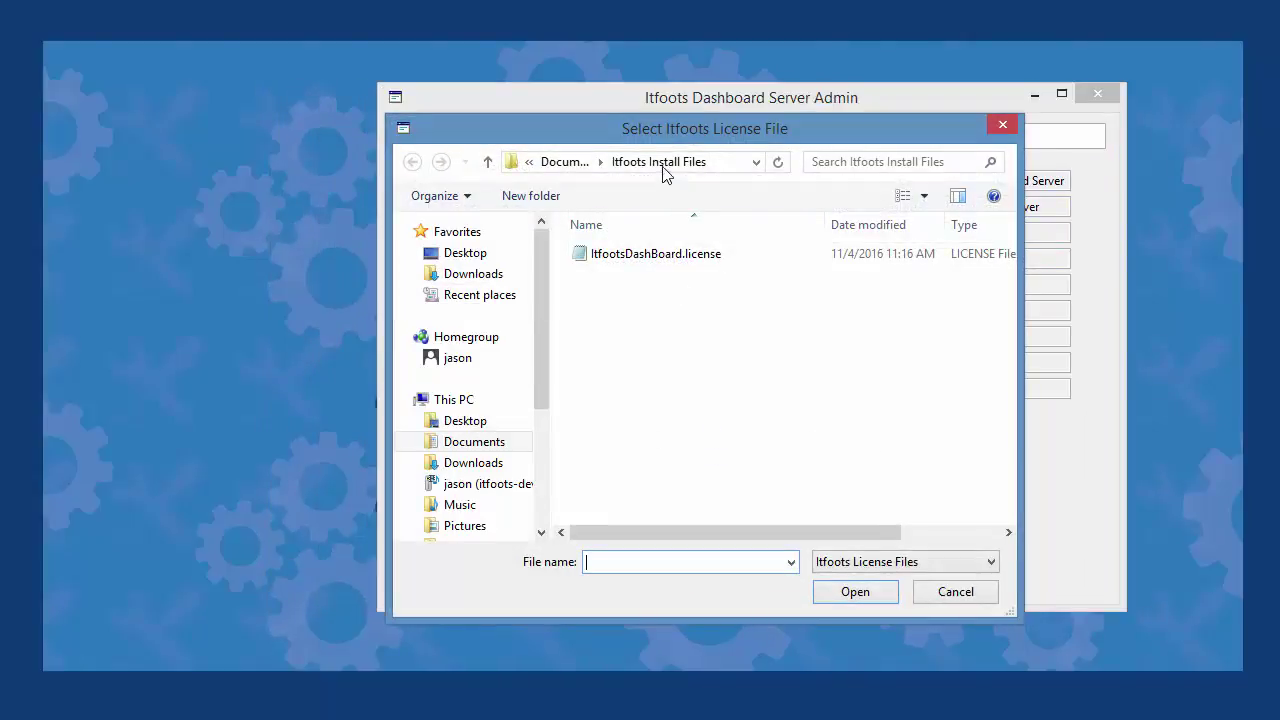
{"action": "left_click", "coordinate": [640, 254]}
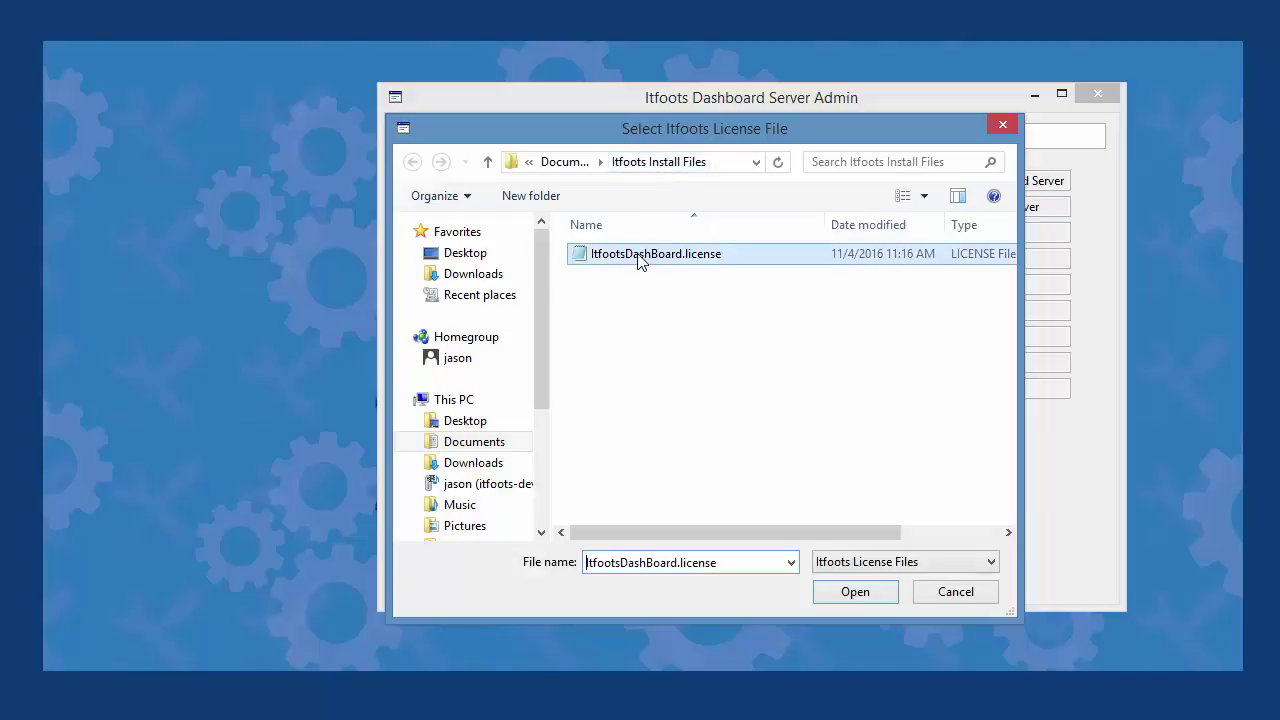
{"action": "left_click", "coordinate": [866, 593]}
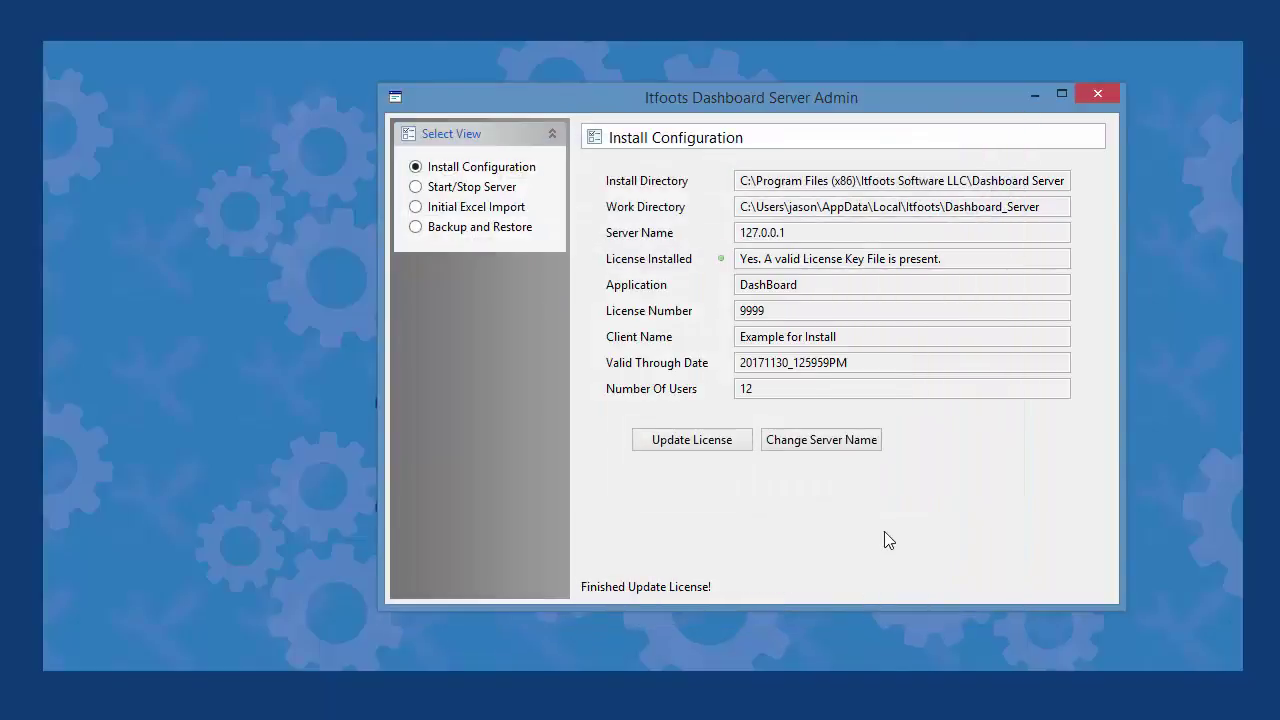
- Start the database server and the webapp server
{"action": "left_click", "coordinate": [445, 189]}
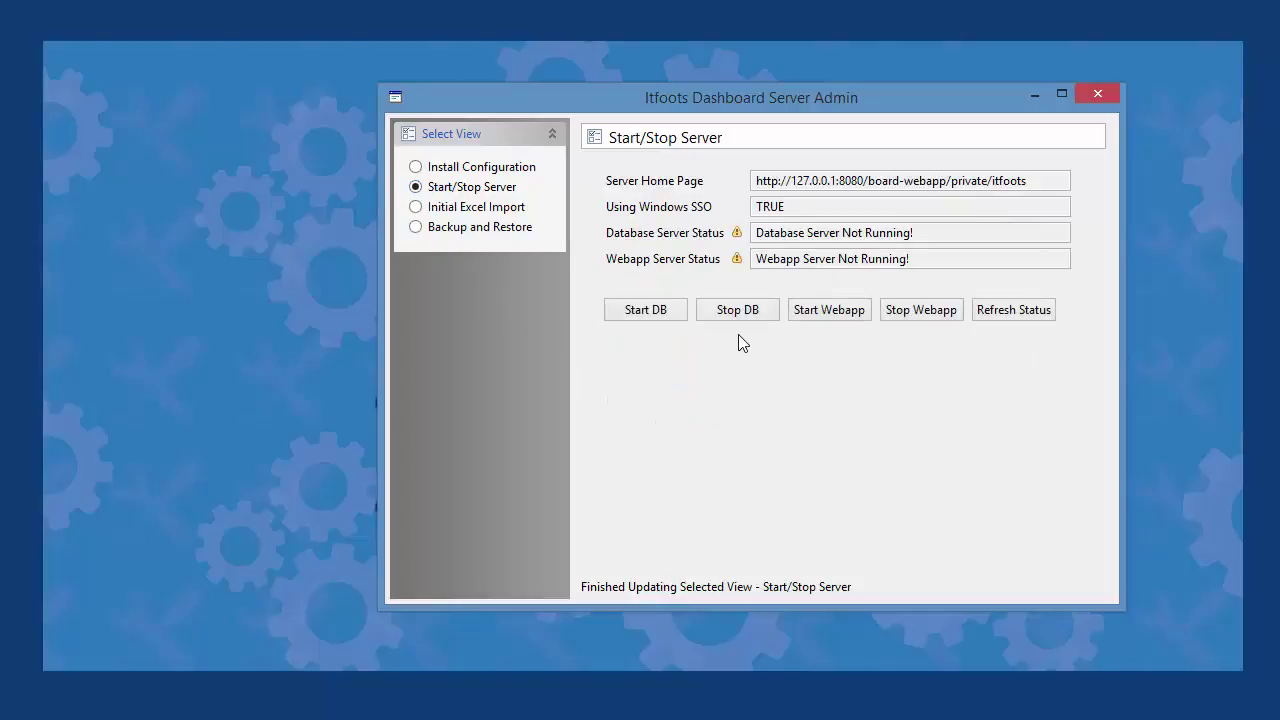
{"action": "left_click", "coordinate": [643, 310]}
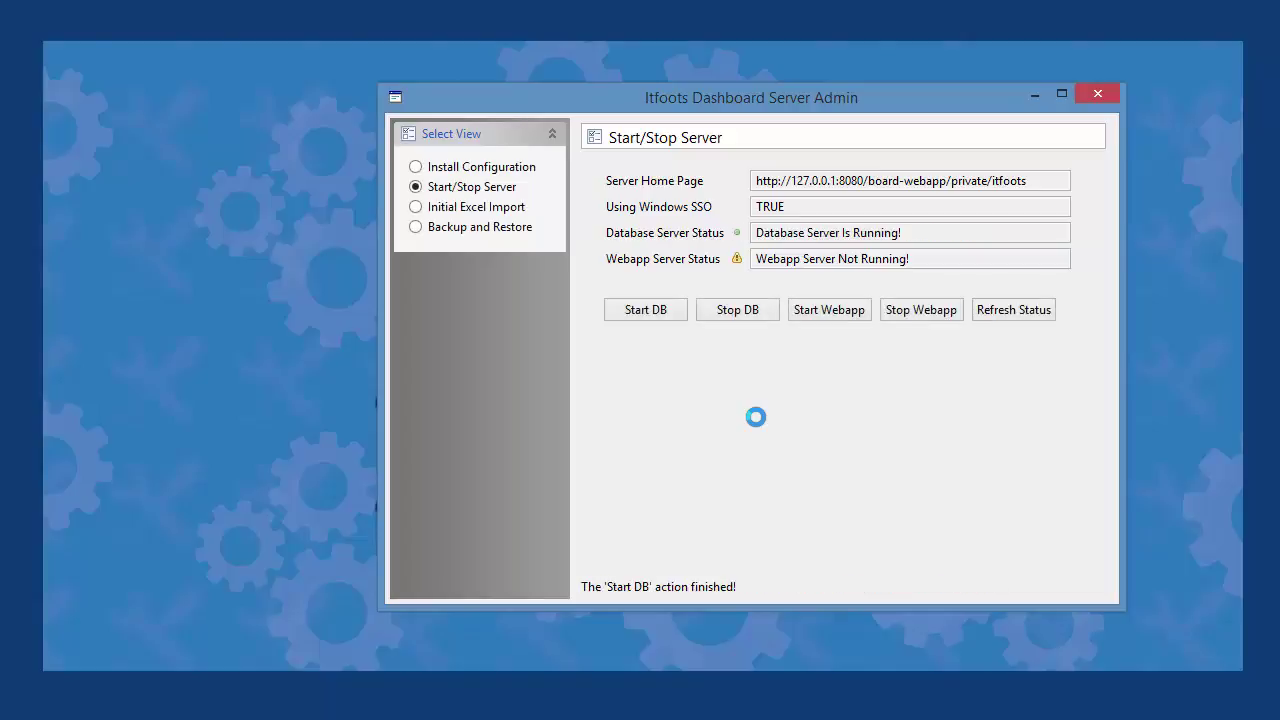
{"action": "left_click", "coordinate": [856, 312]}
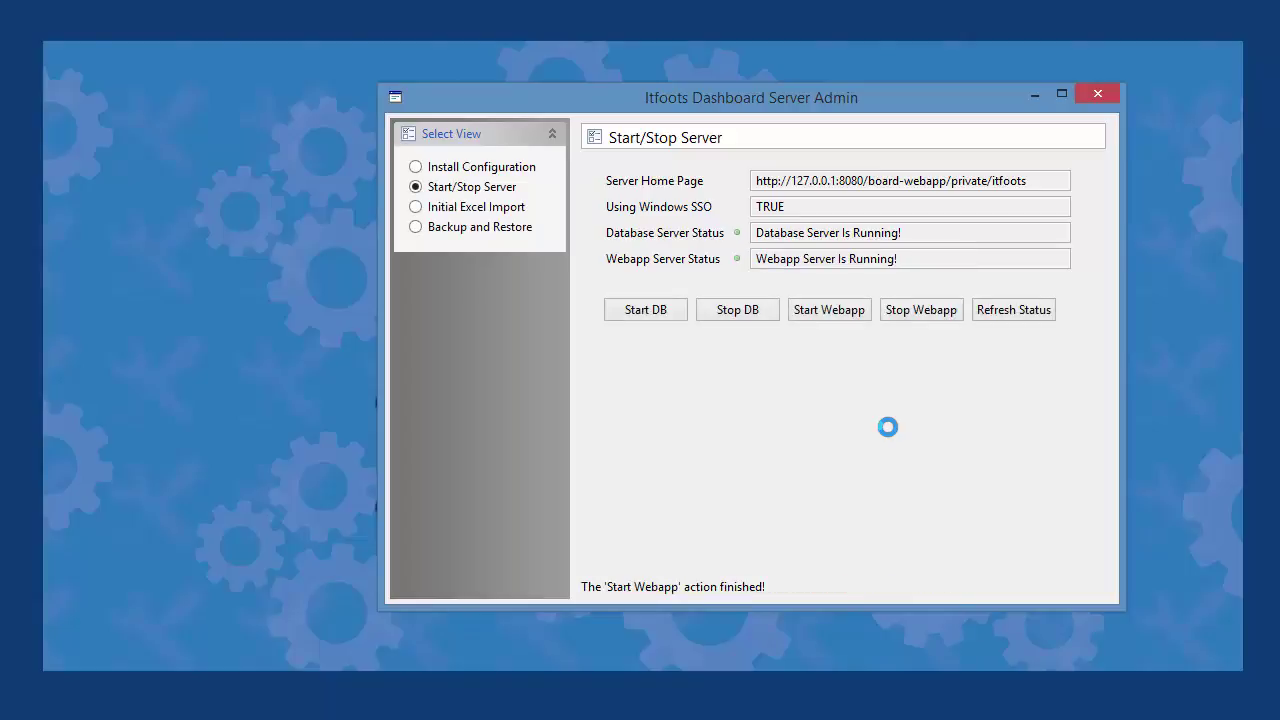
- Open the server home page from the Initial Excel Import view and enable Integrated Windows Authentication in Internet Explorer's options
{"action": "left_click", "coordinate": [415, 208]}
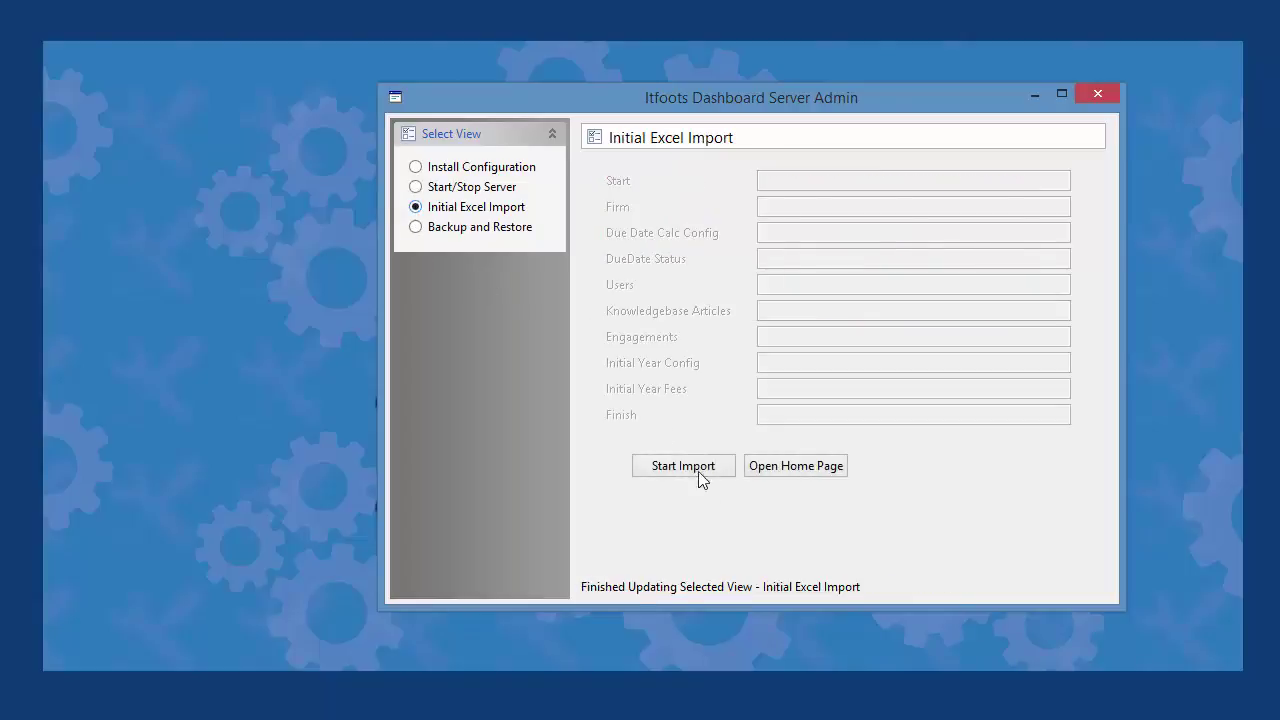
{"action": "left_click", "coordinate": [798, 469]}
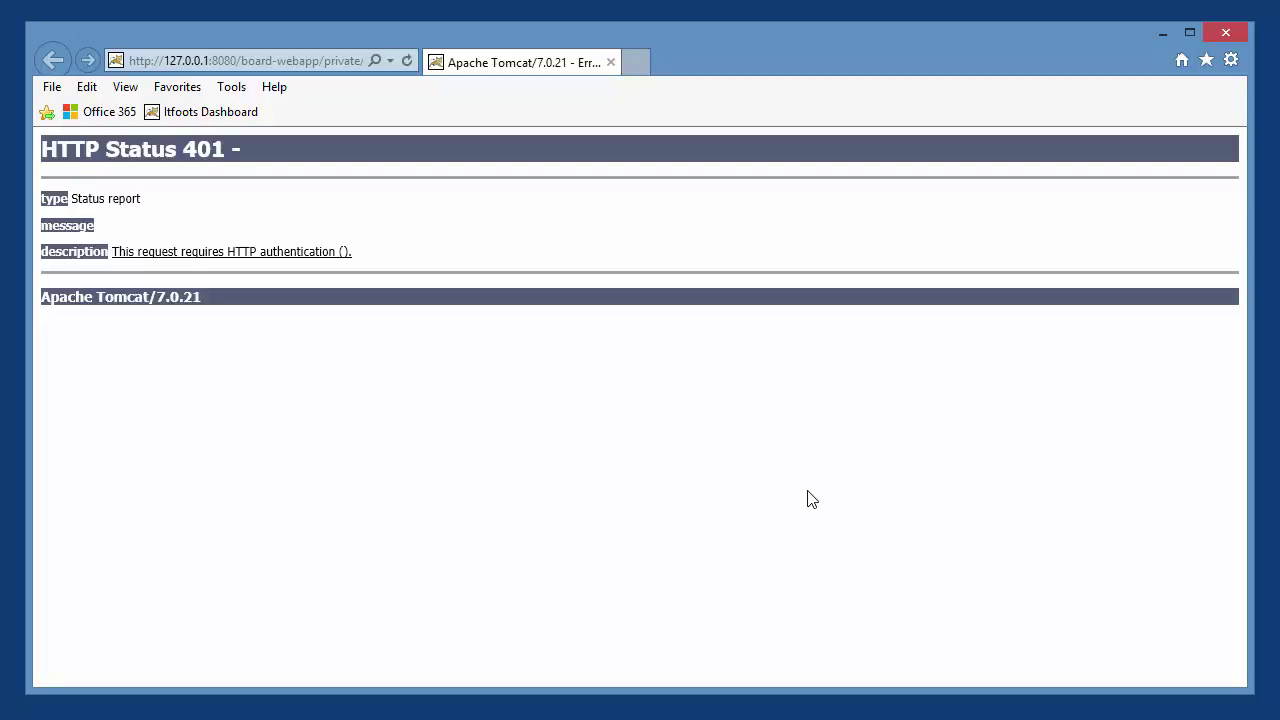
{"action": "left_click", "coordinate": [232, 87]}
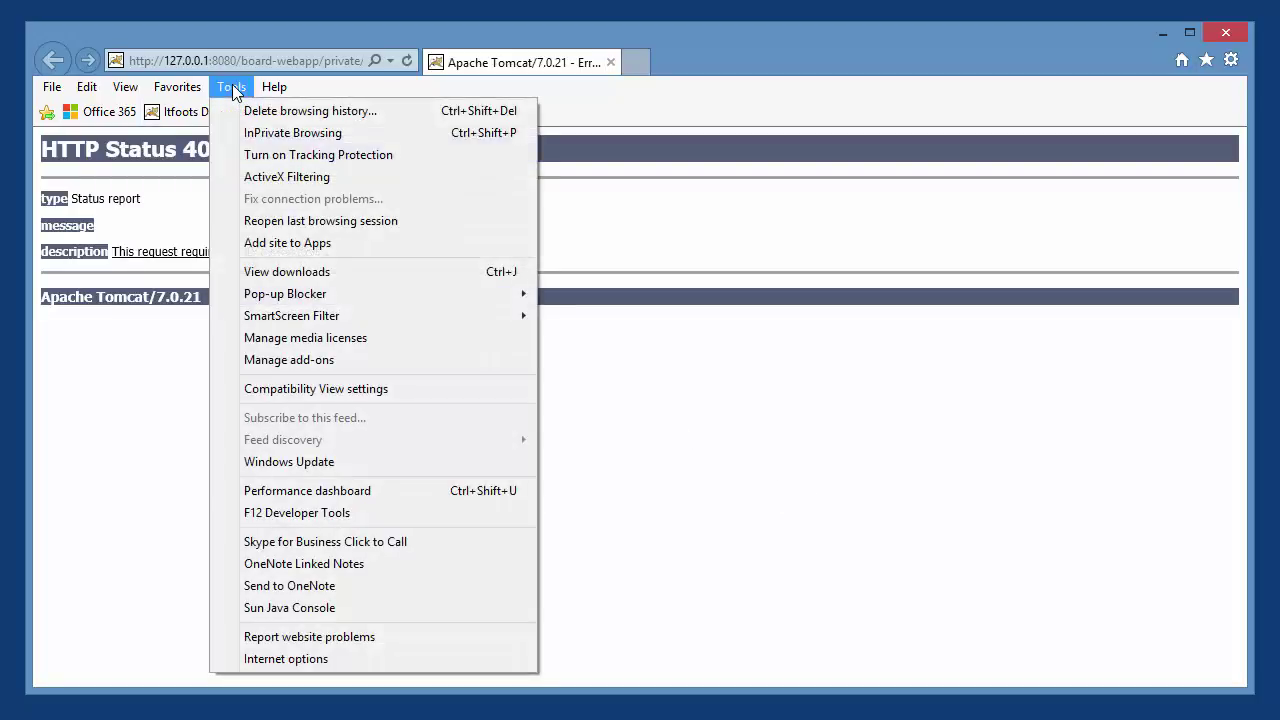
{"action": "left_click", "coordinate": [306, 660]}
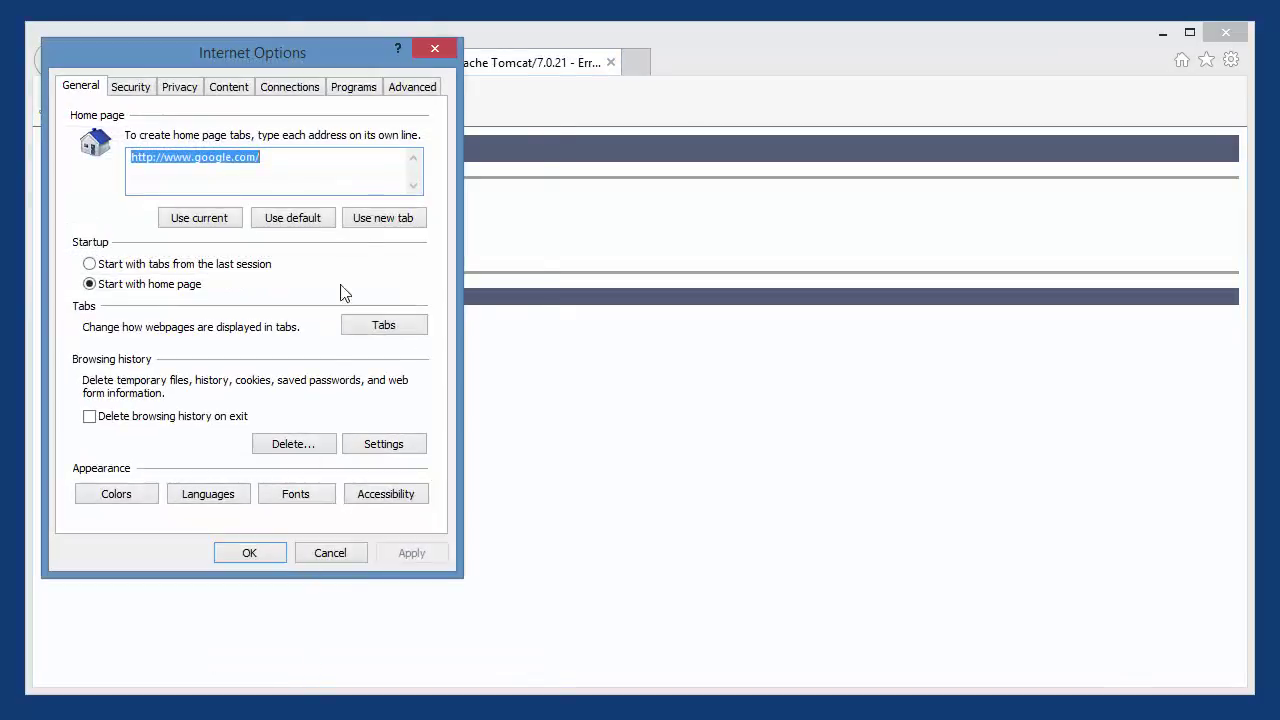
{"action": "left_click", "coordinate": [408, 90]}
{"action": "left_click_drag", "start_coordinate": [320, 57], "coordinate": [707, 115]}
{"action": "left_click_drag", "start_coordinate": [806, 222], "coordinate": [817, 357]}
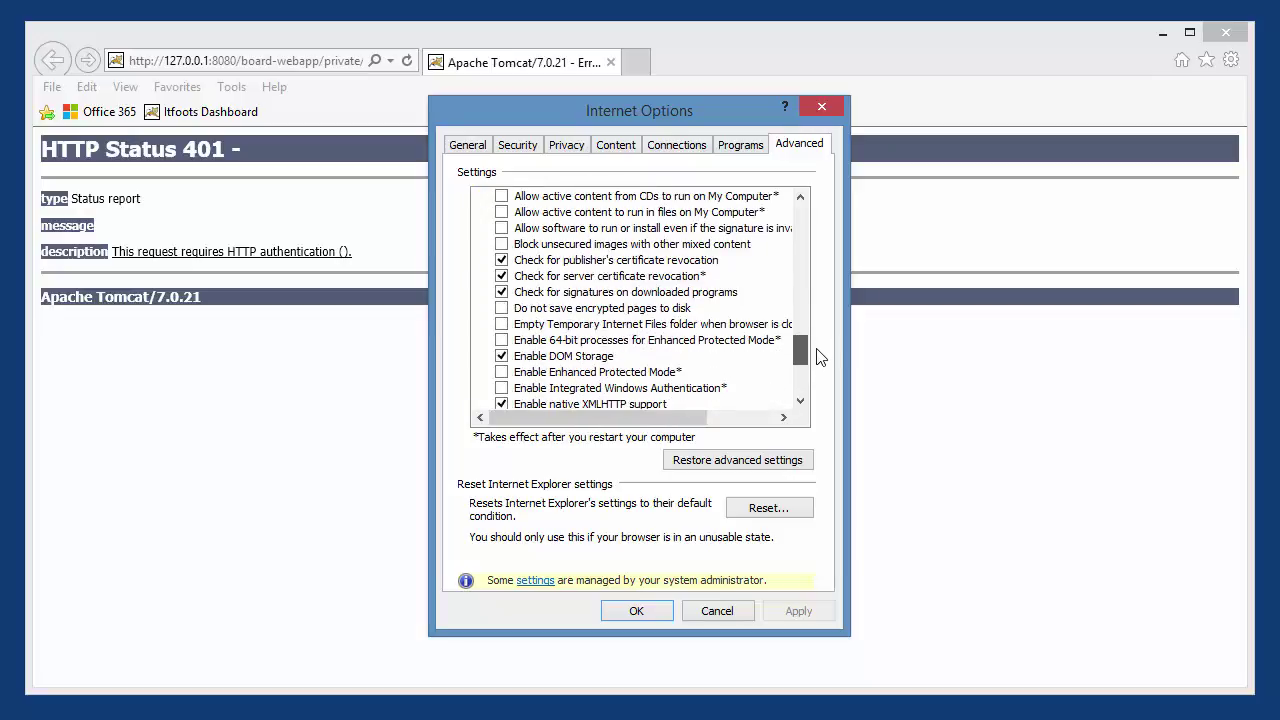
{"action": "left_click", "coordinate": [501, 388]}
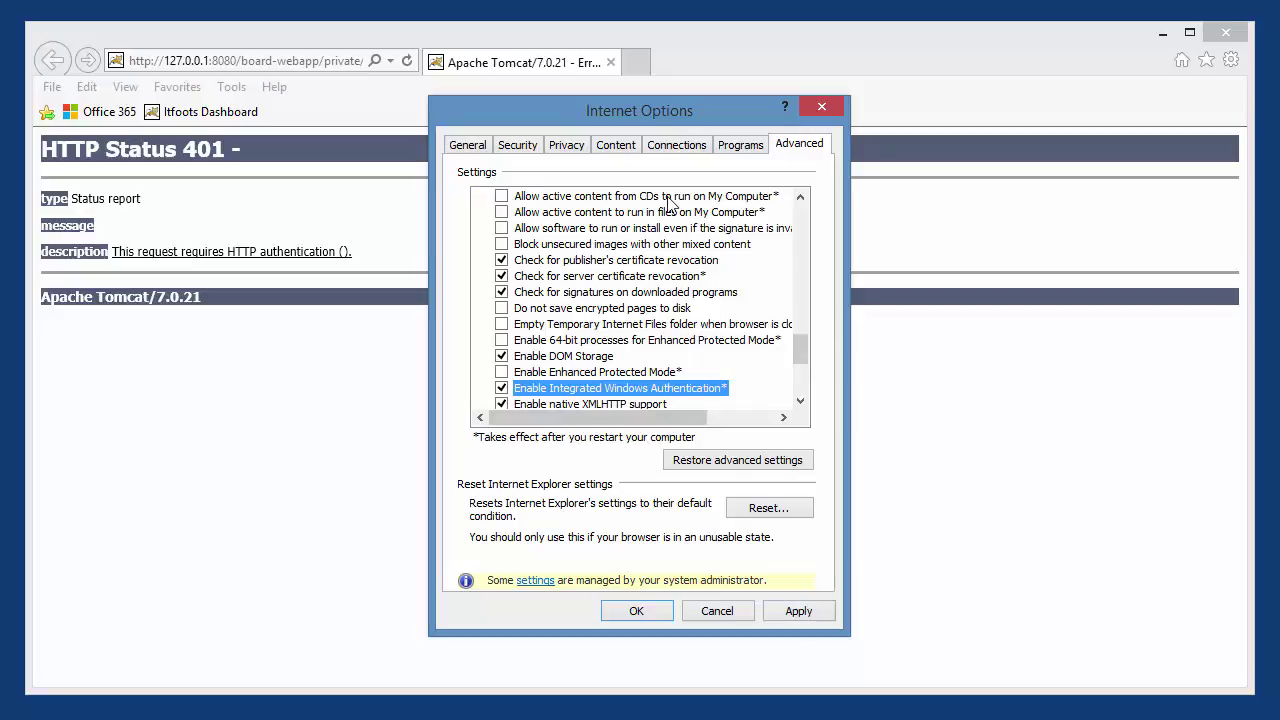
{"action": "left_click", "coordinate": [518, 145]}
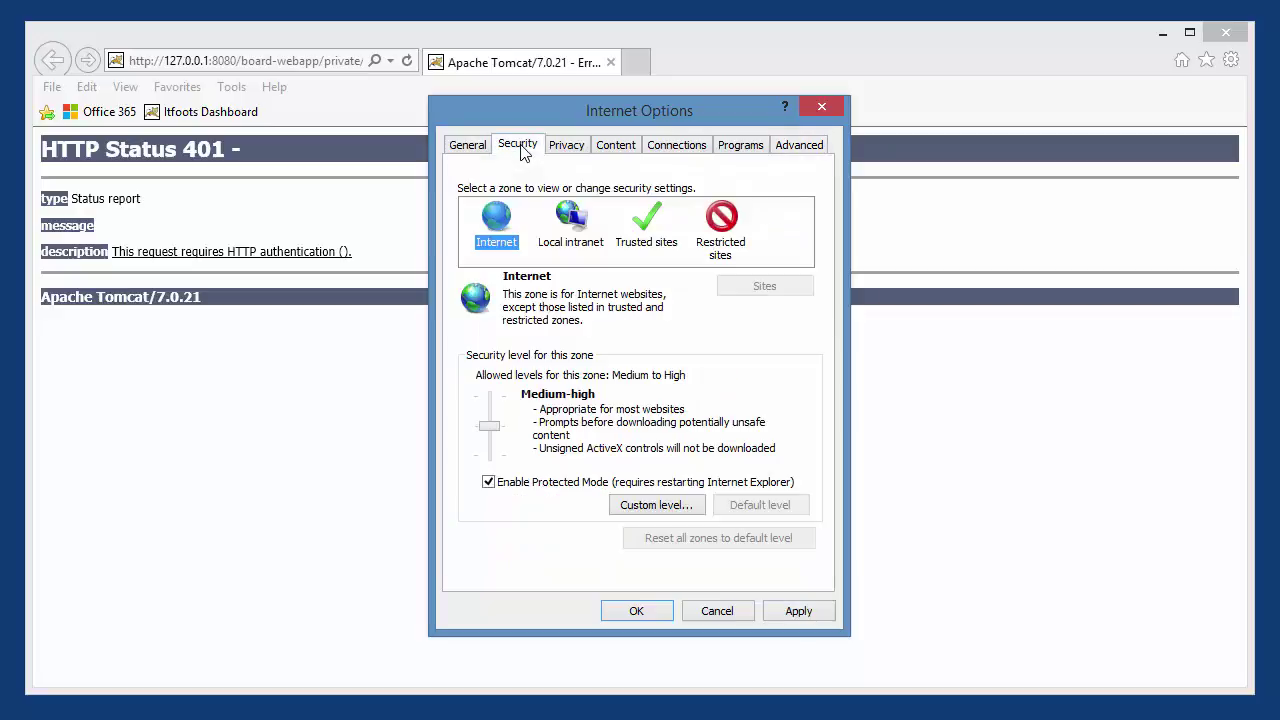
{"action": "left_click", "coordinate": [572, 238]}
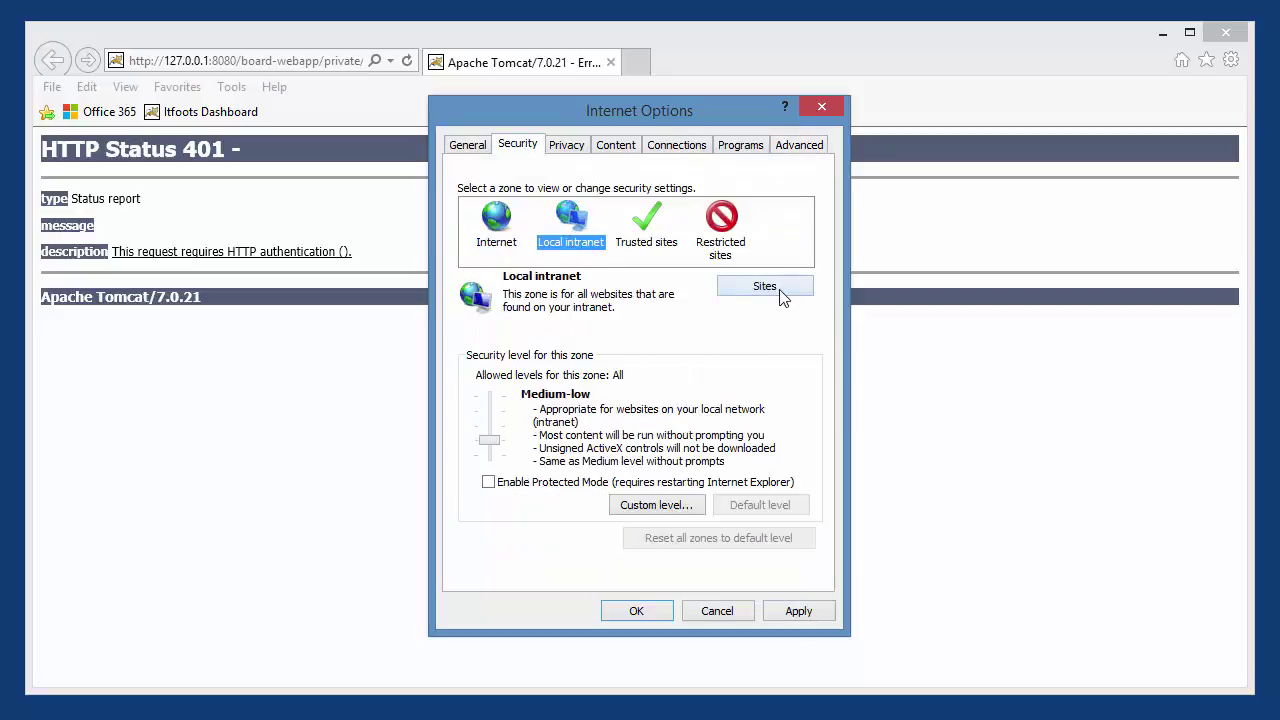
{"action": "left_click", "coordinate": [777, 288]}
{"action": "left_click", "coordinate": [501, 220]}
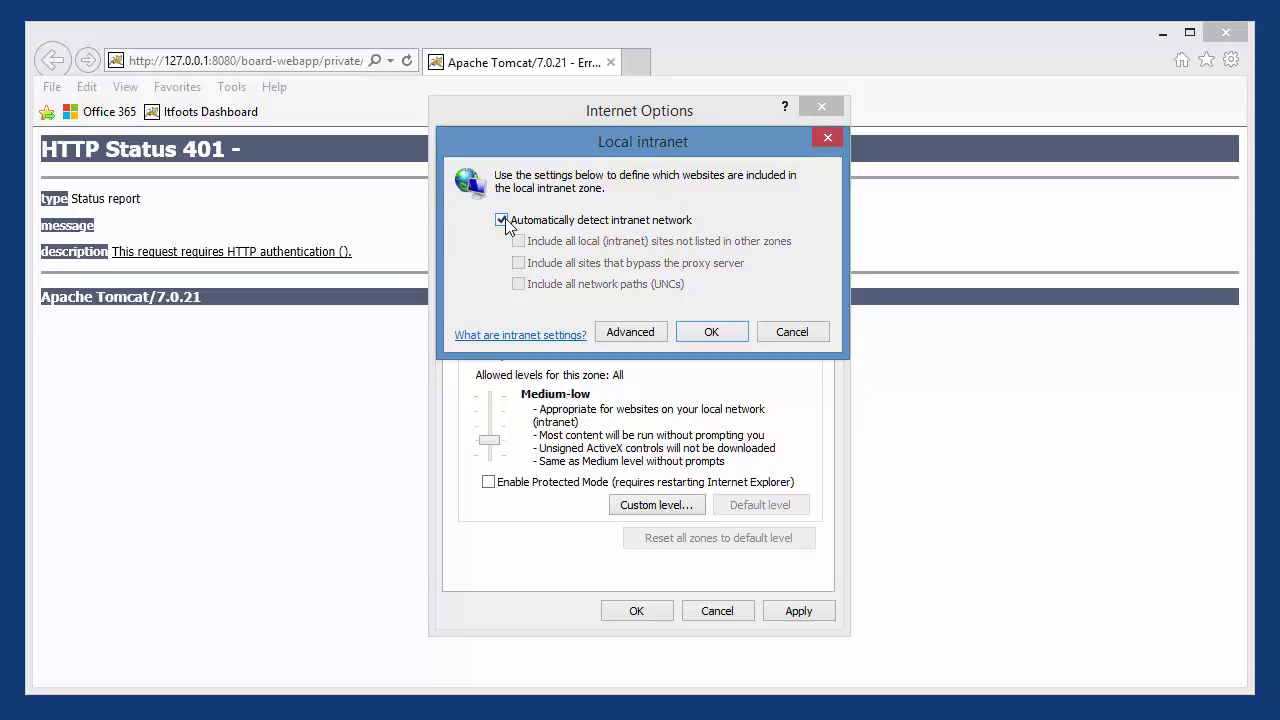
{"action": "left_click", "coordinate": [629, 333]}
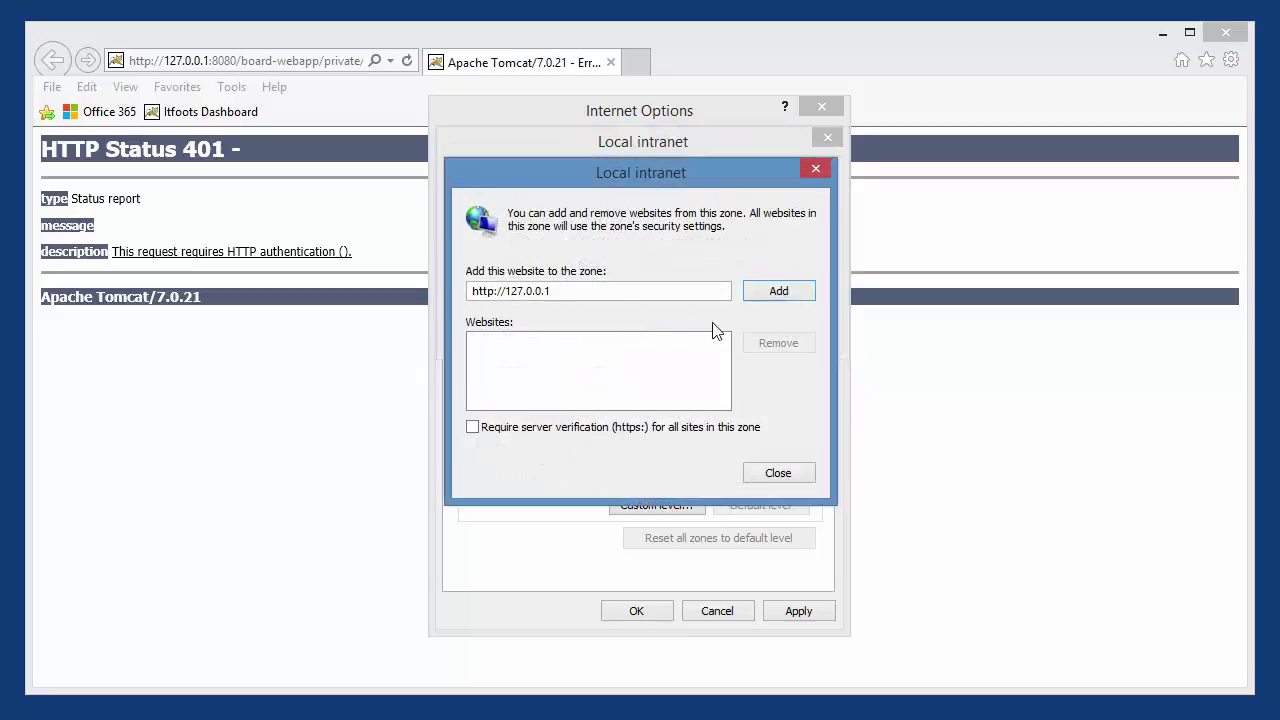
{"action": "left_click", "coordinate": [779, 291]}
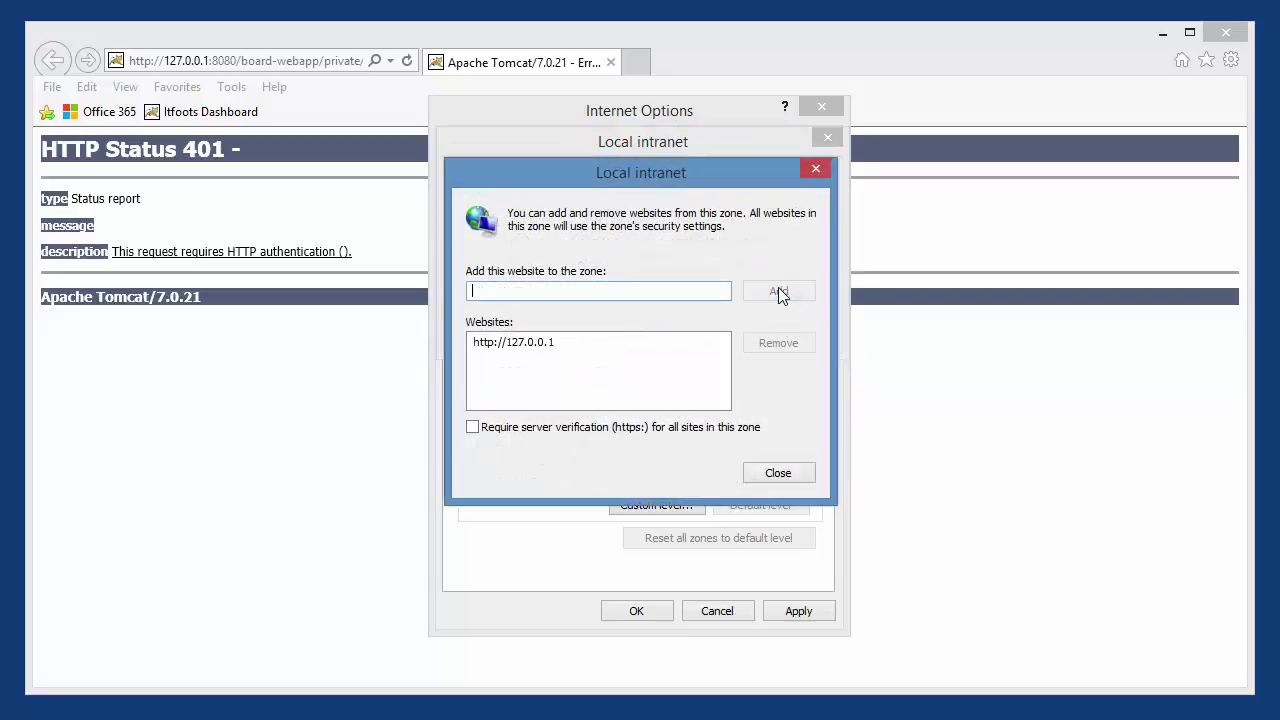
{"action": "left_click", "coordinate": [777, 475]}
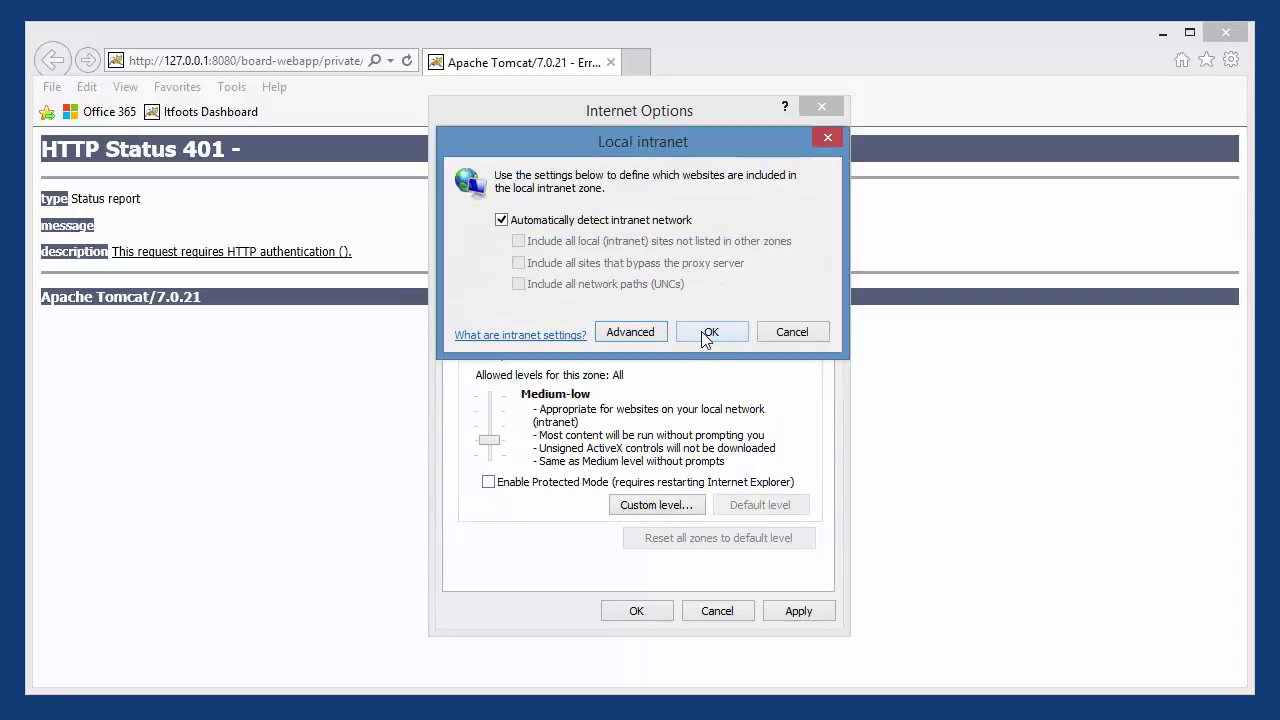
{"action": "left_click", "coordinate": [706, 335]}
{"action": "left_click", "coordinate": [807, 611]}
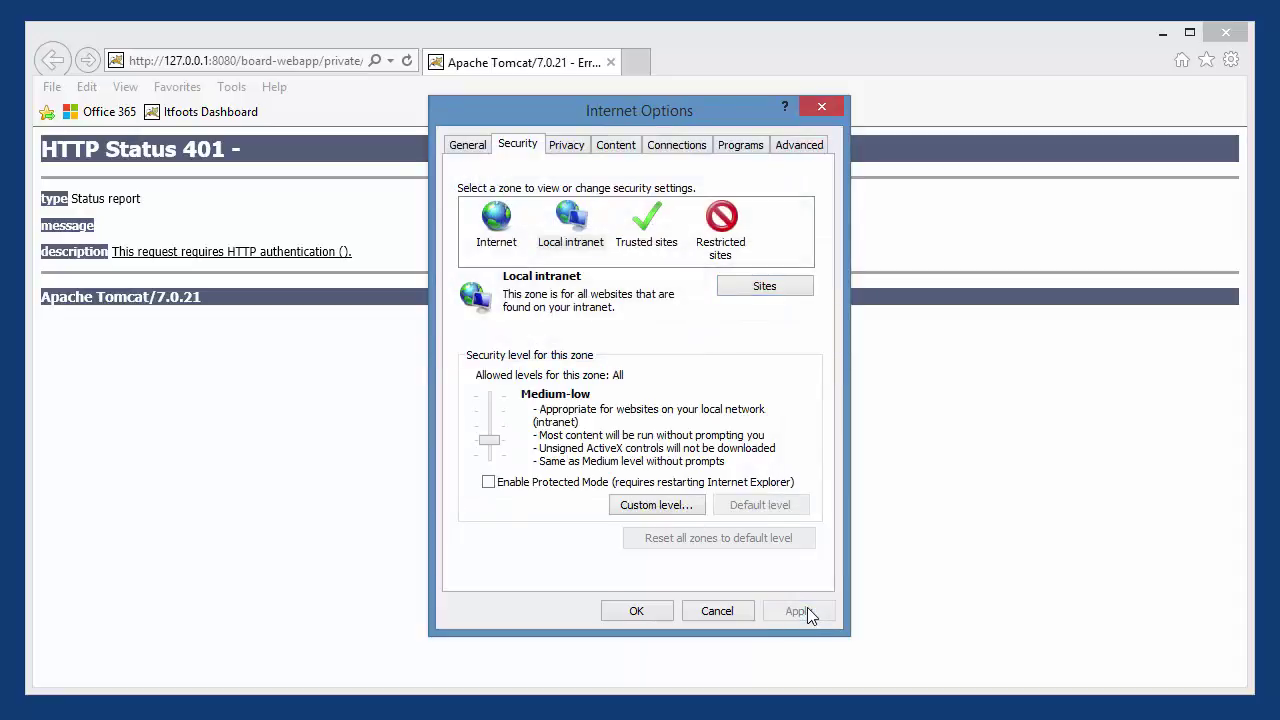
{"action": "left_click", "coordinate": [638, 610]}
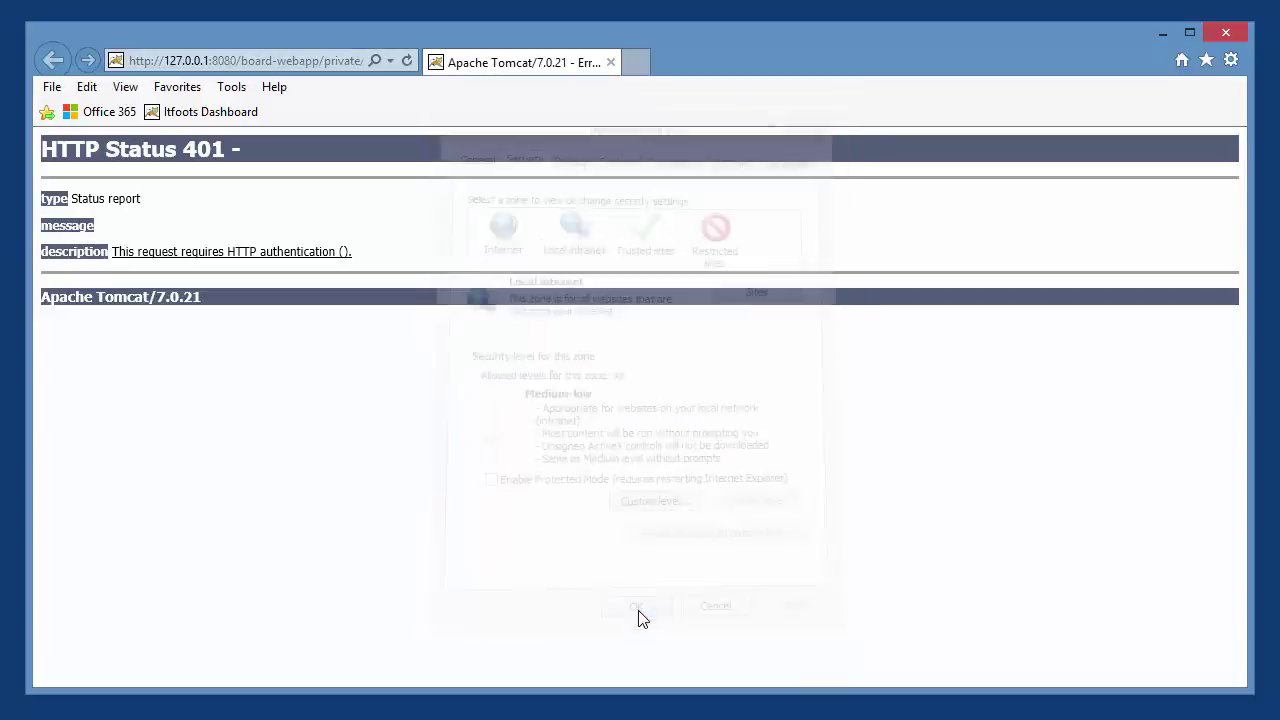
- Reload the server home page and select the Windows SSO login text in the welcome message
{"action": "left_click", "coordinate": [407, 60]}
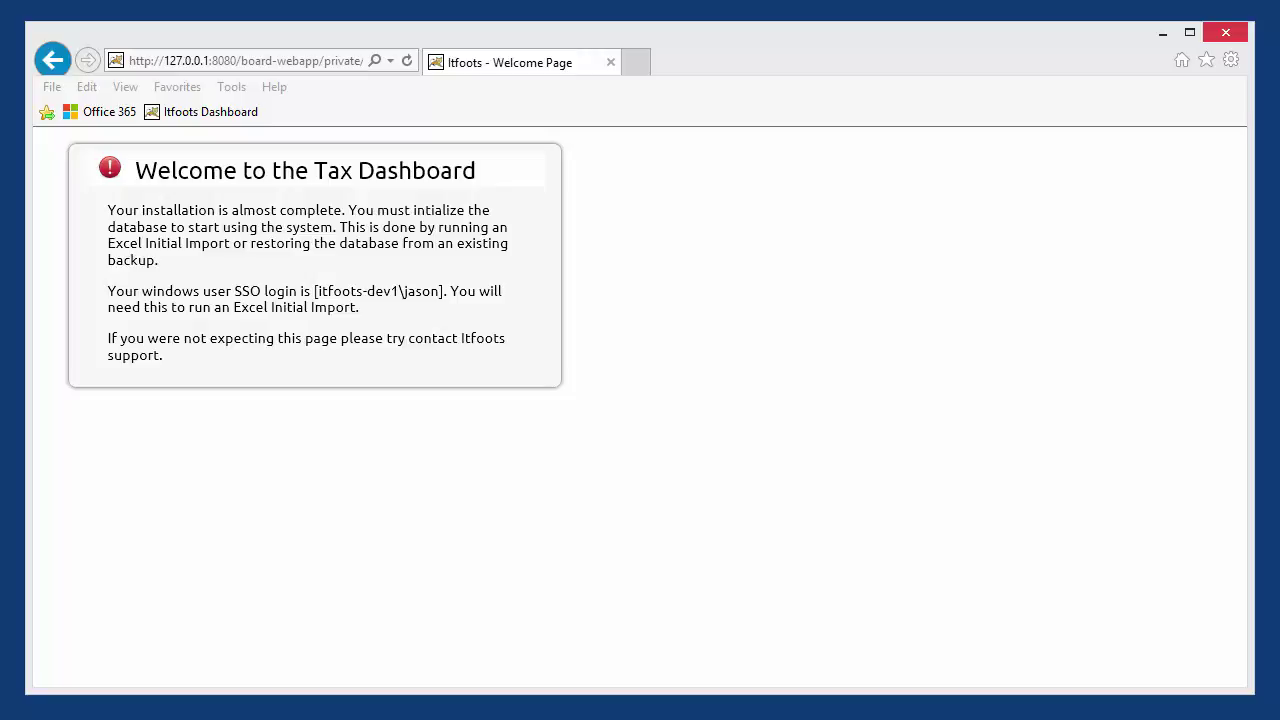
{"action": "left_click", "coordinate": [1225, 32]}
{"action": "left_click", "coordinate": [887, 46]}
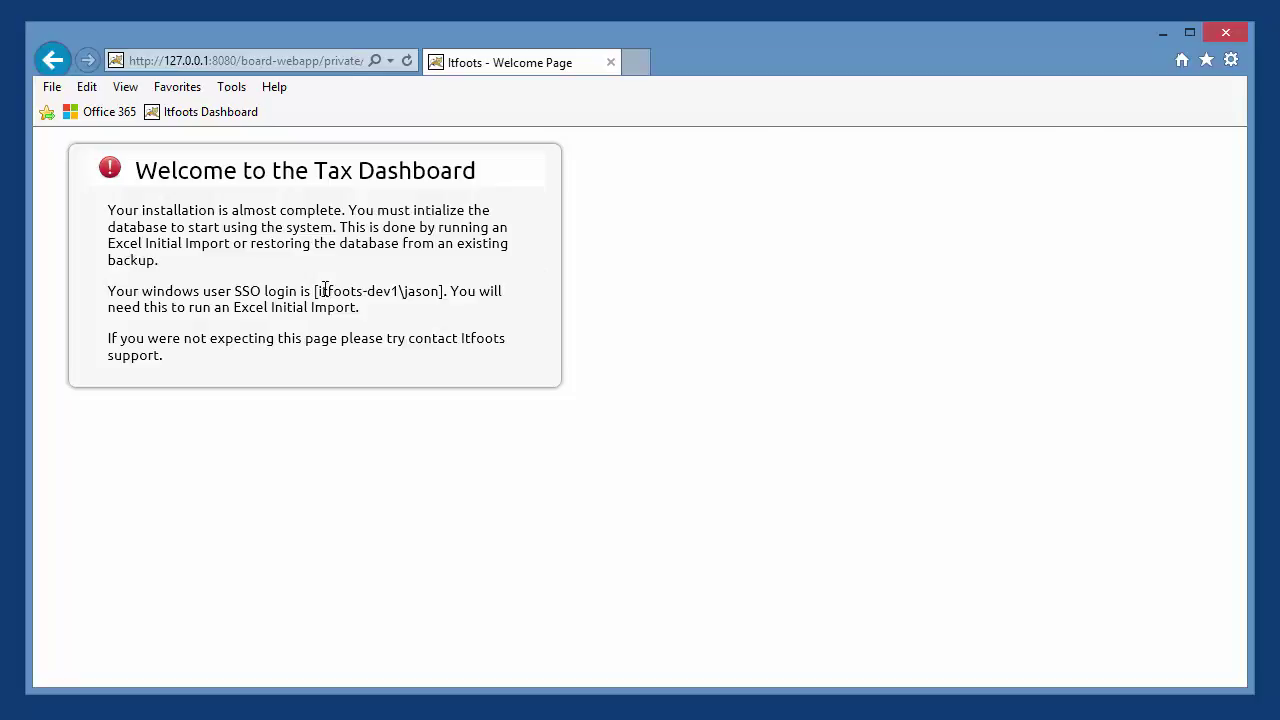
{"action": "left_click_drag", "start_coordinate": [316, 291], "coordinate": [440, 291]}
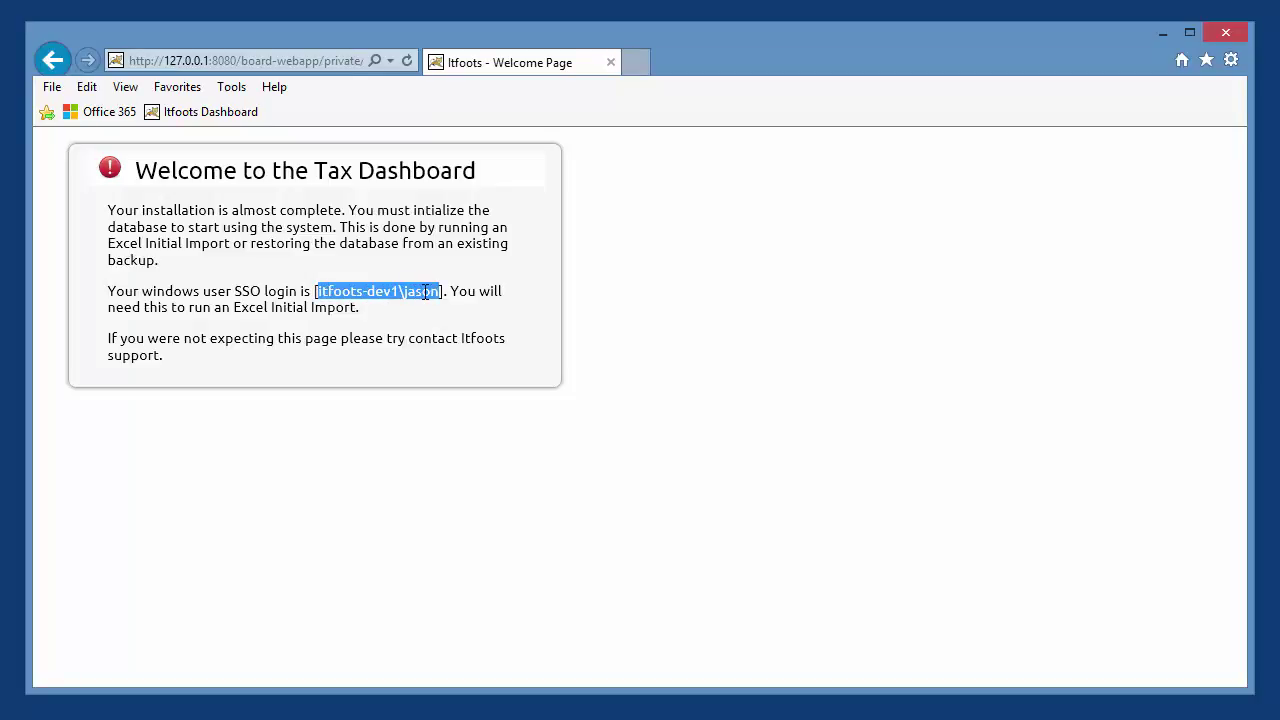
- Copy the selected Windows SSO login and open dashboard-server-v2.0-exampleimport.xls from the Itfoots Install Files folder in Excel
{"action": "right_click", "coordinate": [405, 300]}
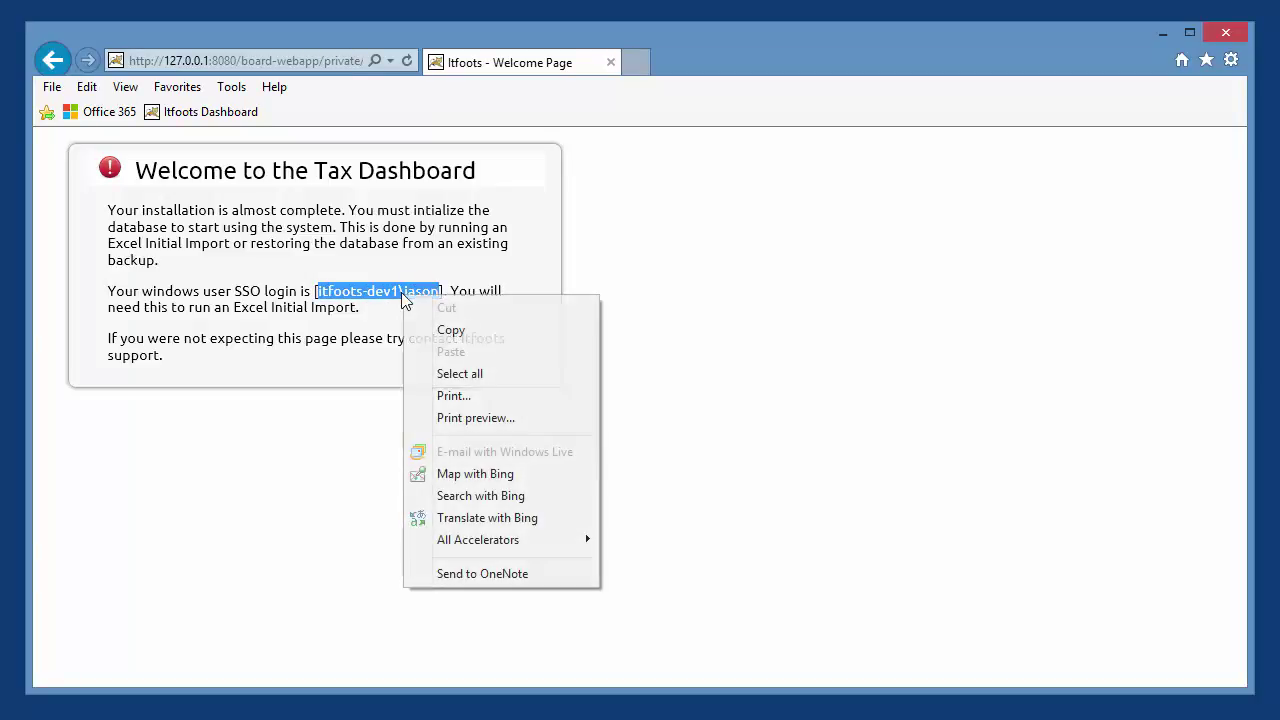
{"action": "left_click", "coordinate": [467, 329]}
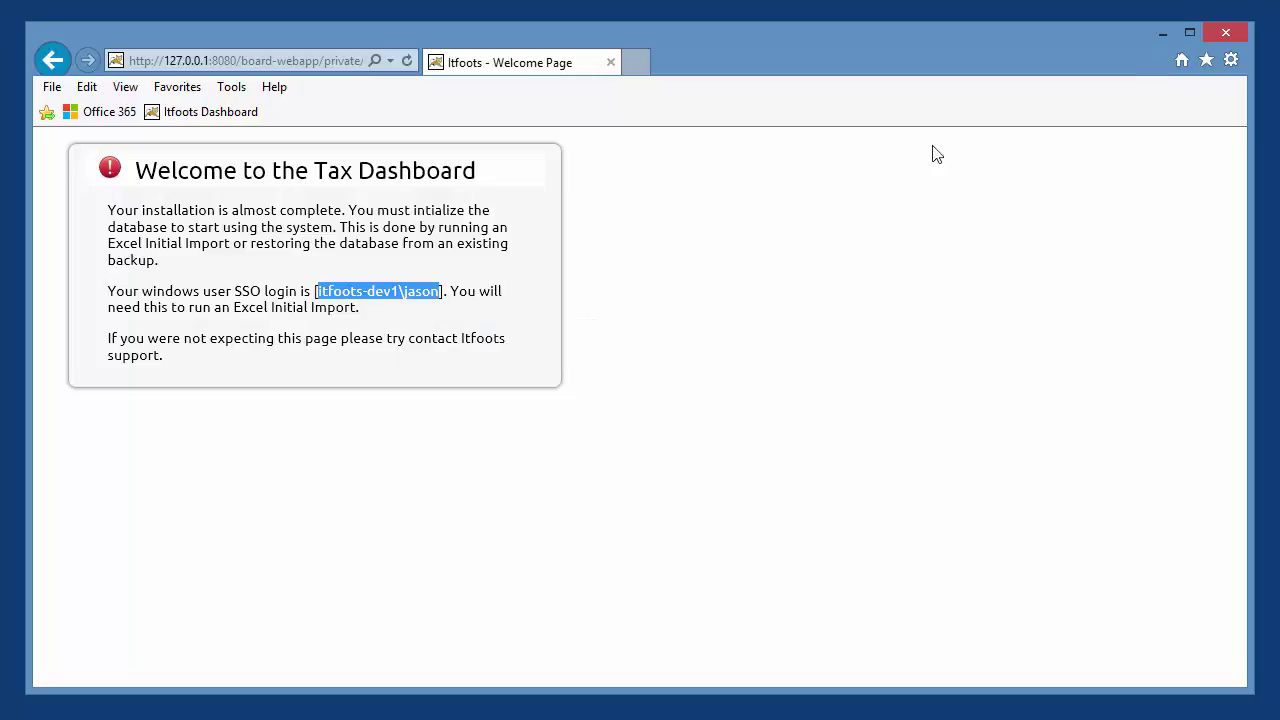
{"action": "left_click", "coordinate": [1163, 33]}
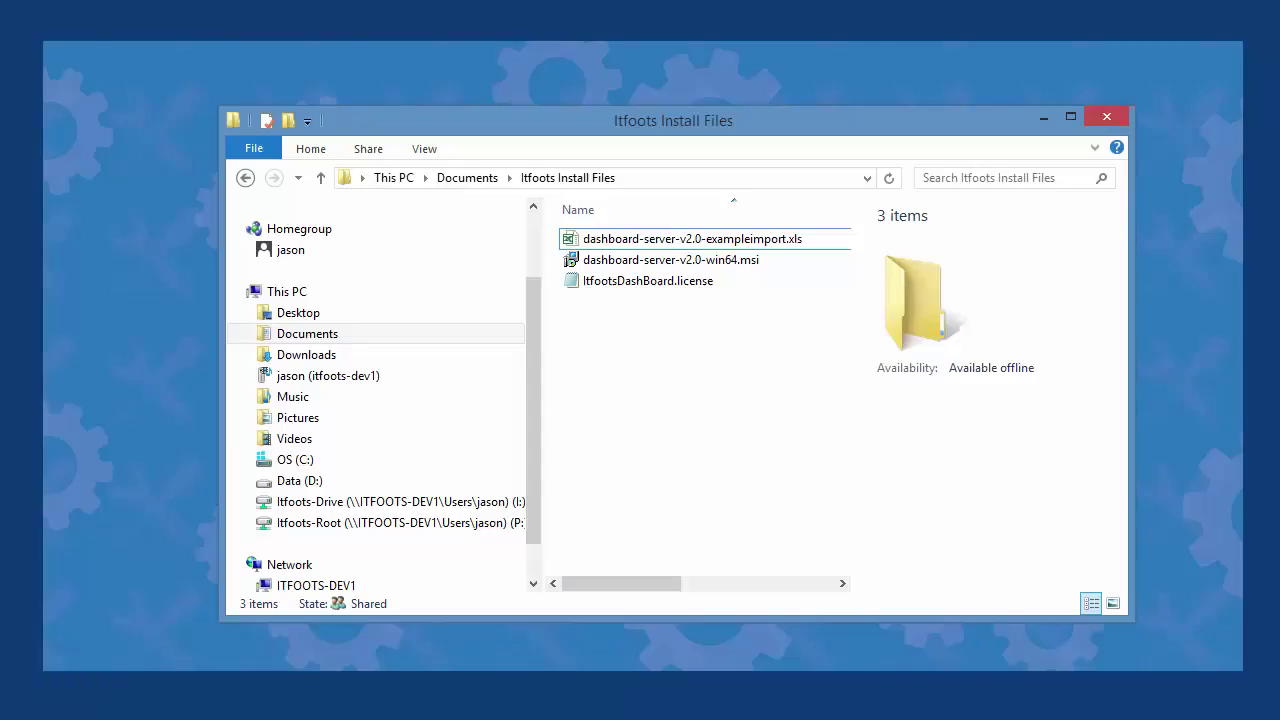
{"action": "left_click", "coordinate": [655, 241]}
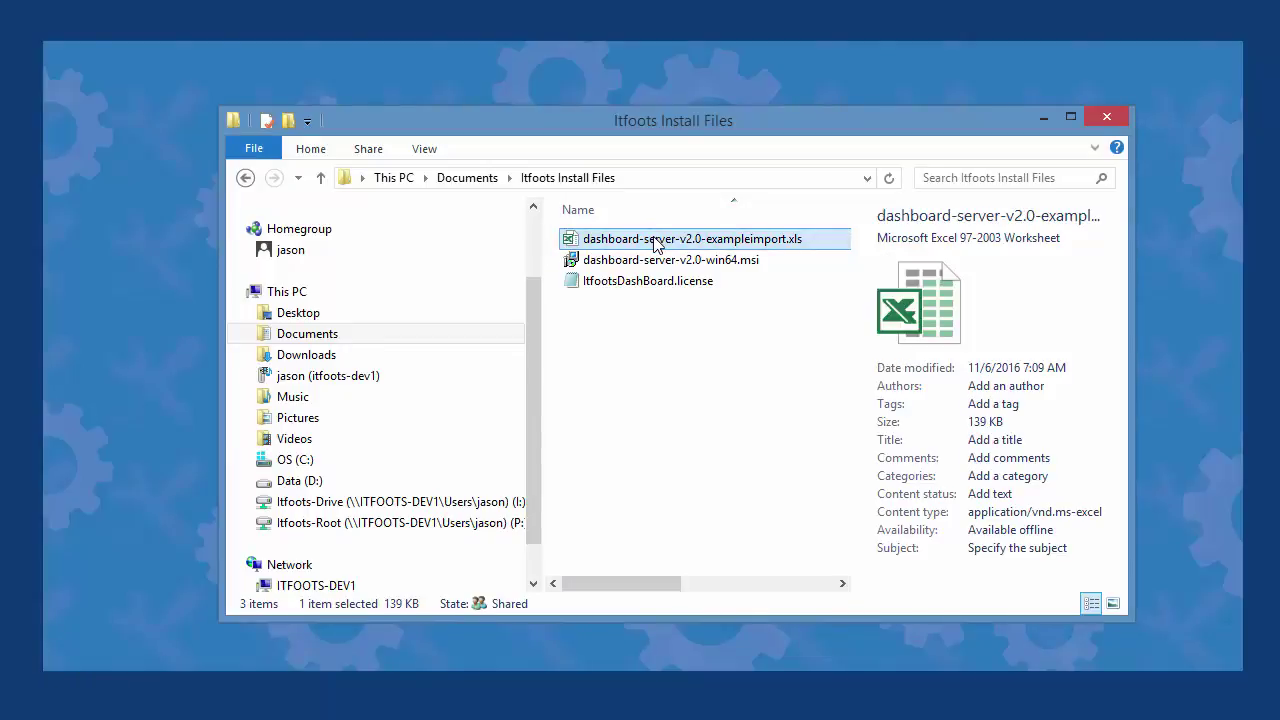
{"action": "double_click", "coordinate": [655, 241]}
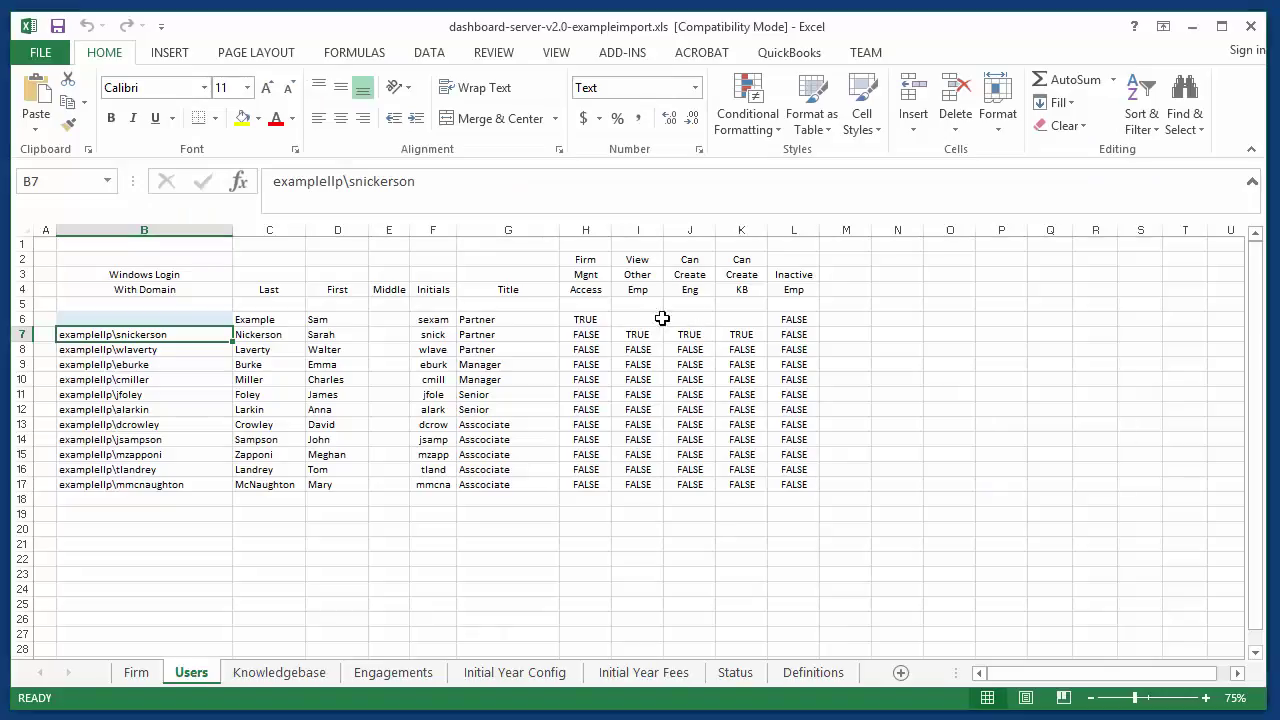
- Paste the copied Windows SSO login into cell B6 of the Users sheet as Sam Example's login with domain
{"action": "key", "text": "Delete"}
{"action": "left_click", "coordinate": [311, 190]}
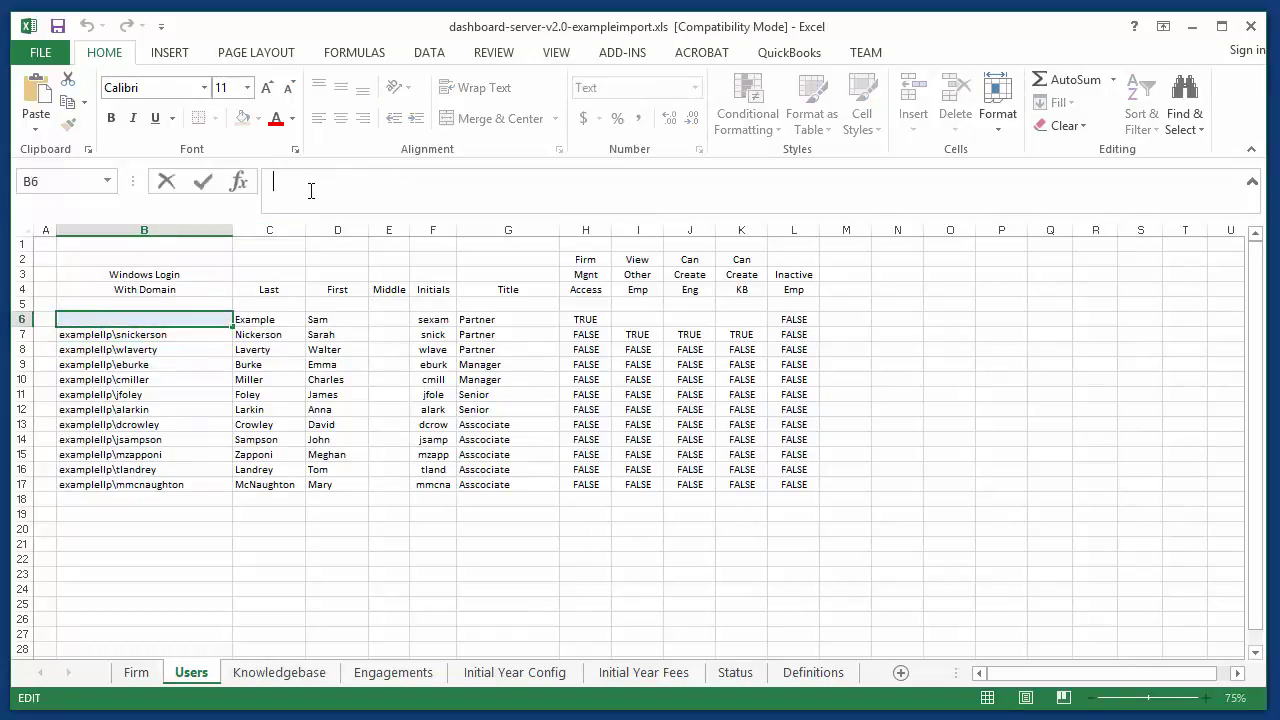
{"action": "key", "text": "ctrl+v"}
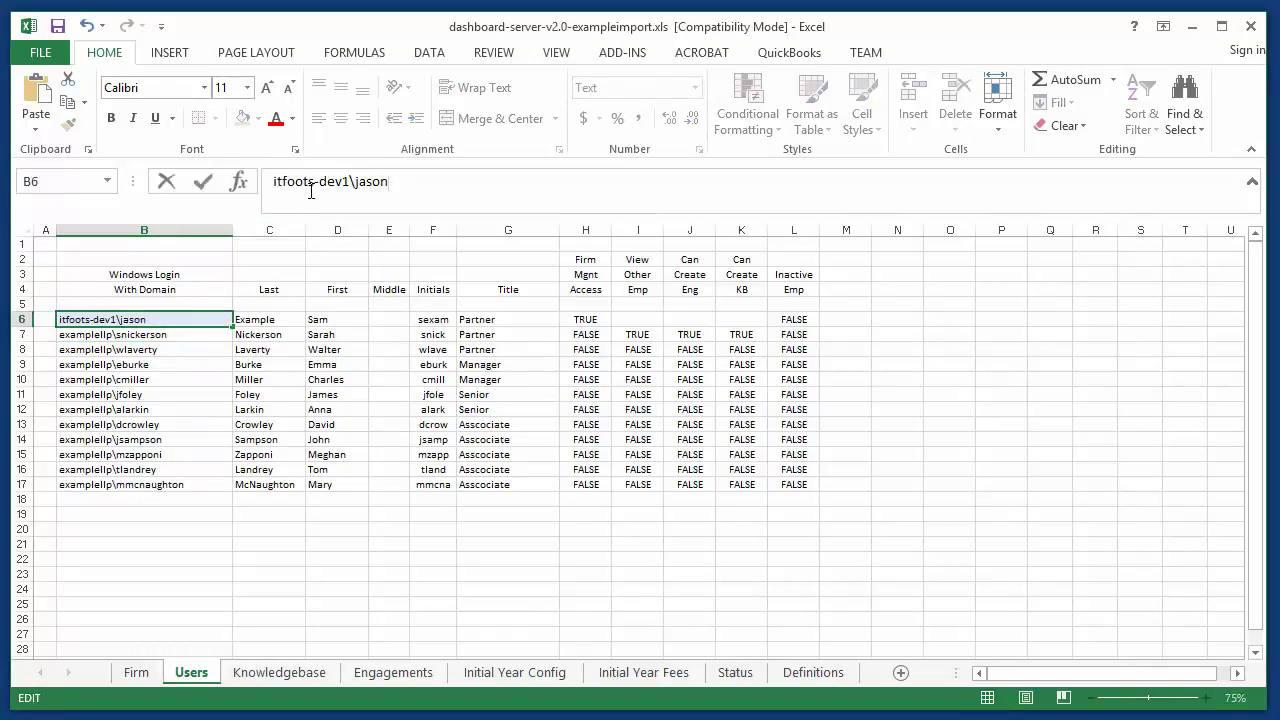
{"action": "key", "text": "Return"}
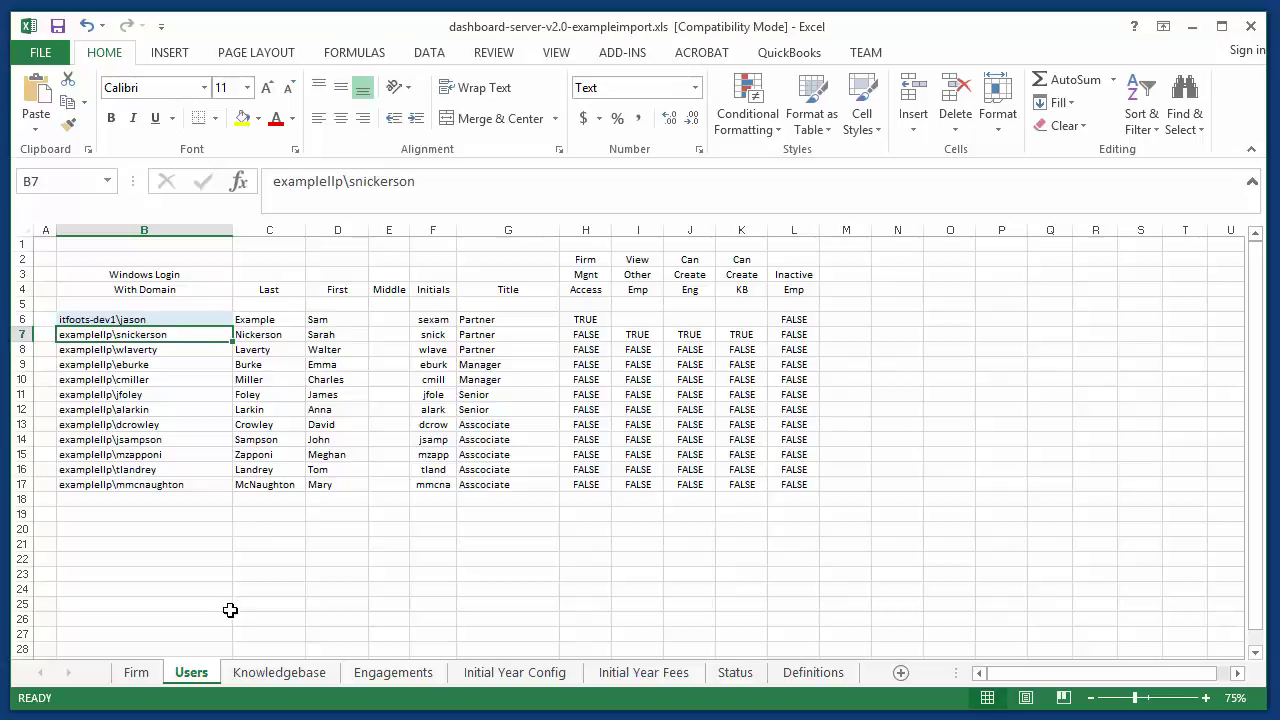
- Review the root and shared Client and Knowledgebase folder paths in rows 8 to 11 of the Firm sheet
{"action": "left_click", "coordinate": [137, 673]}
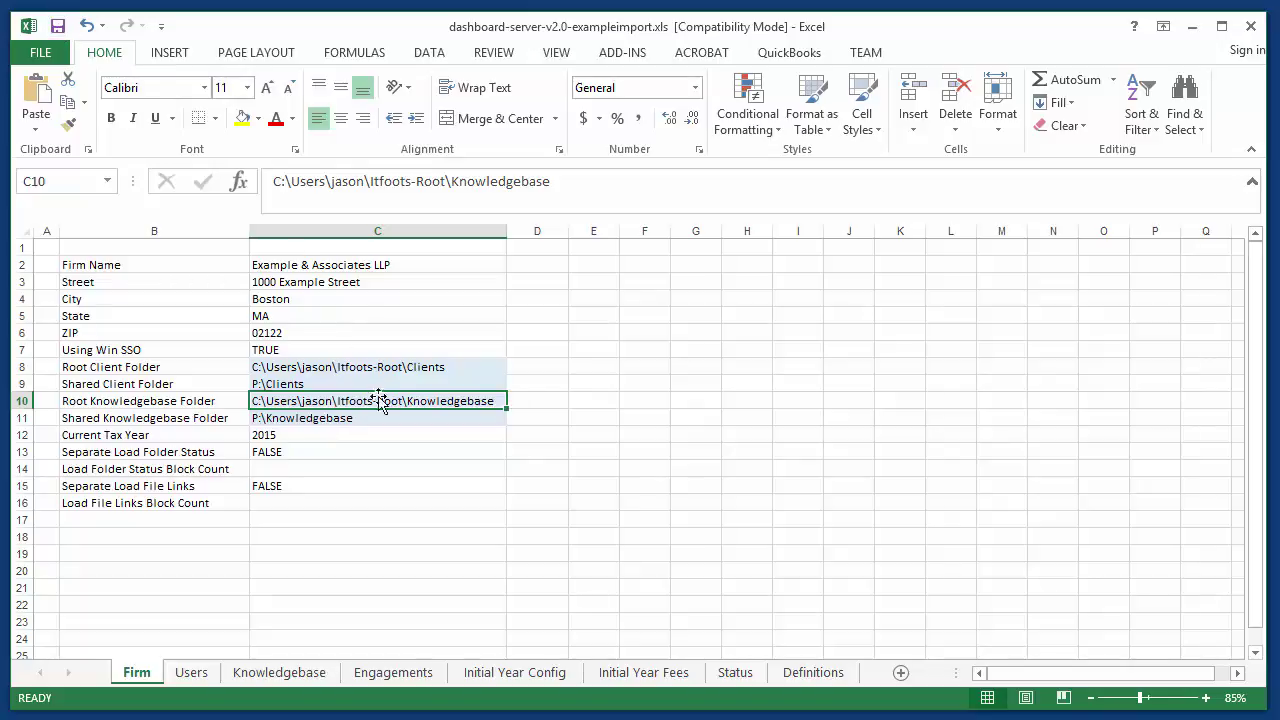
{"action": "left_click_drag", "start_coordinate": [169, 368], "coordinate": [351, 420]}
{"action": "left_click", "coordinate": [169, 370]}
{"action": "left_click", "coordinate": [168, 400]}
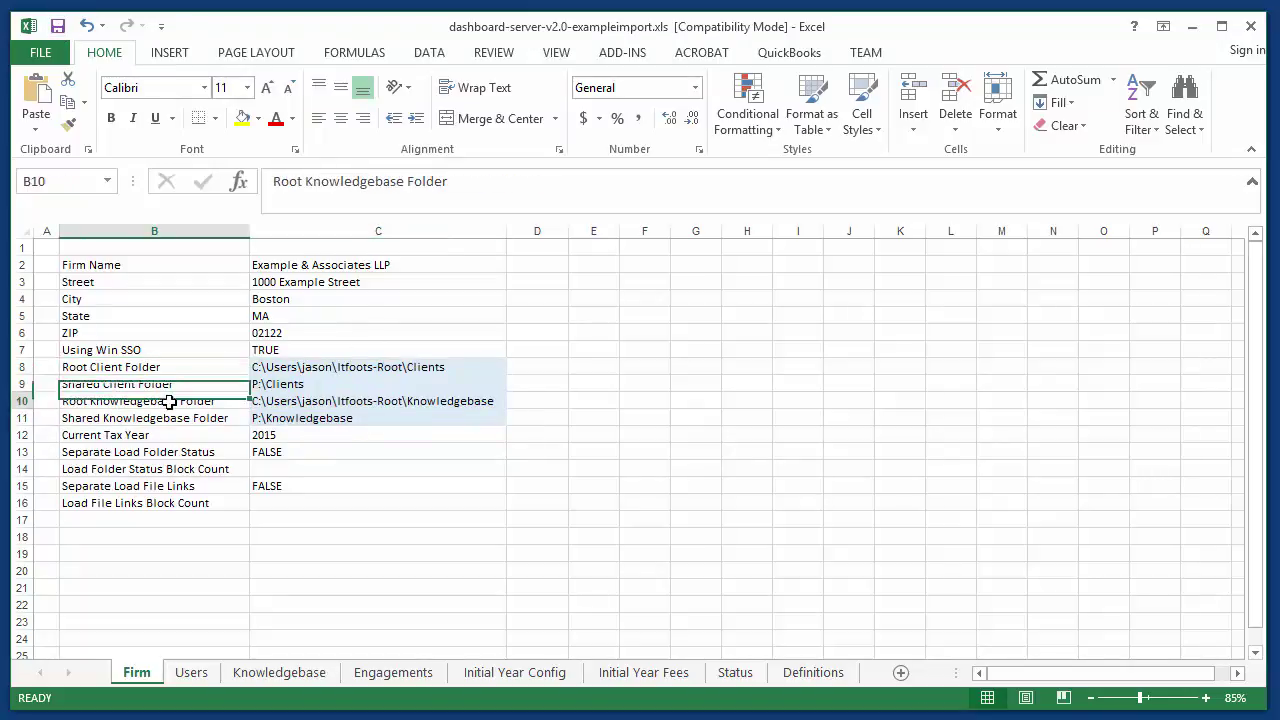
{"action": "left_click", "coordinate": [318, 403]}
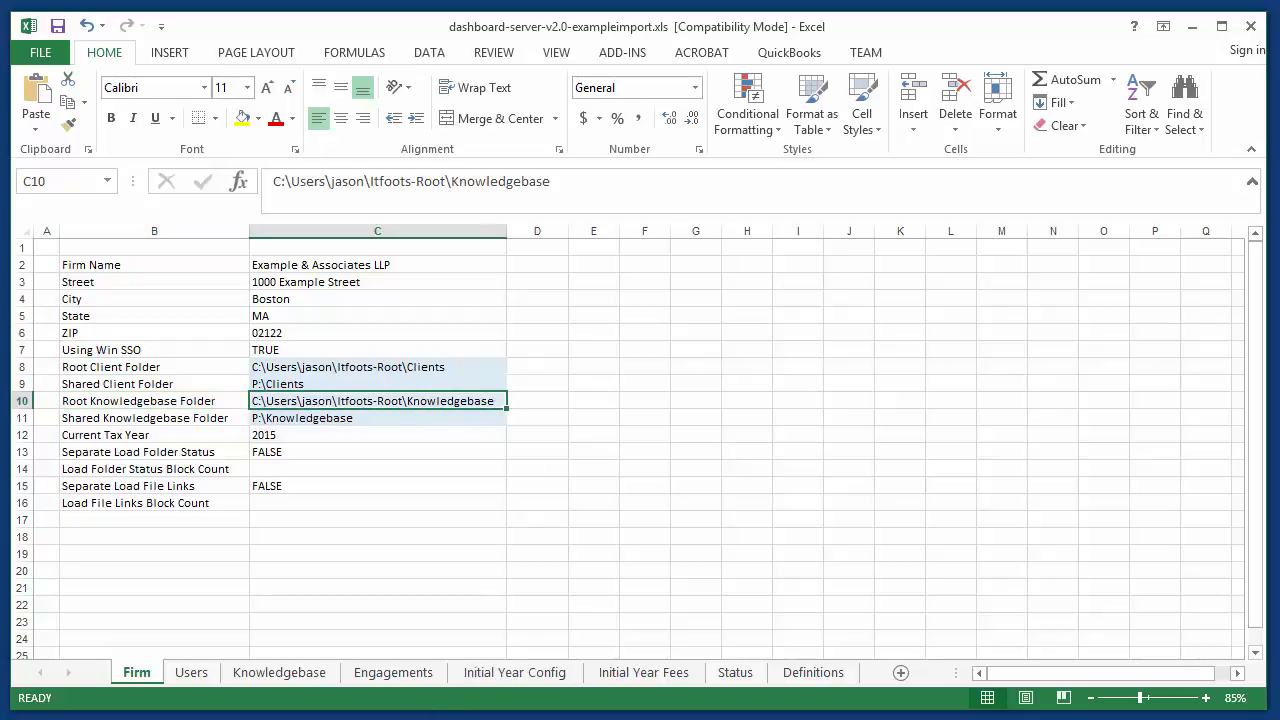
- In File Explorer, examine the Knowledgebase and Clients folders on the Itfoots-Root (P:) drive, and minimize the window
{"action": "key", "text": "alt+Tab"}
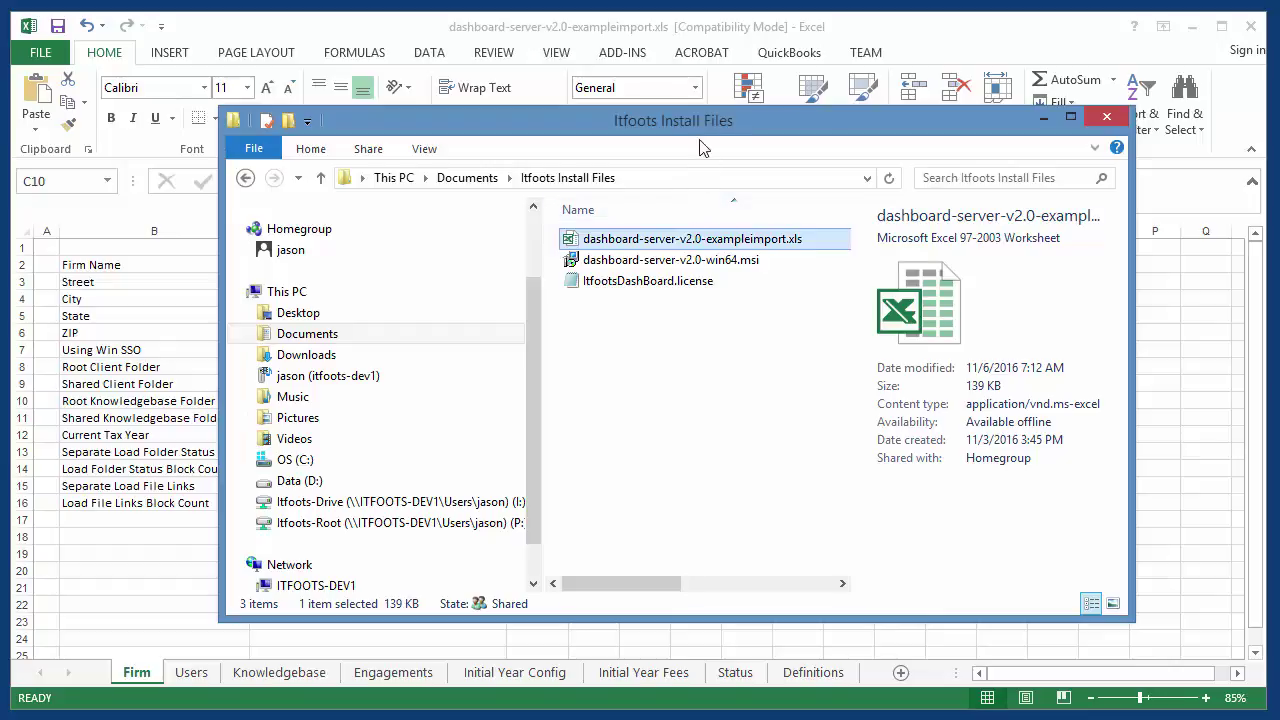
{"action": "left_click_drag", "start_coordinate": [672, 152], "coordinate": [521, 50]}
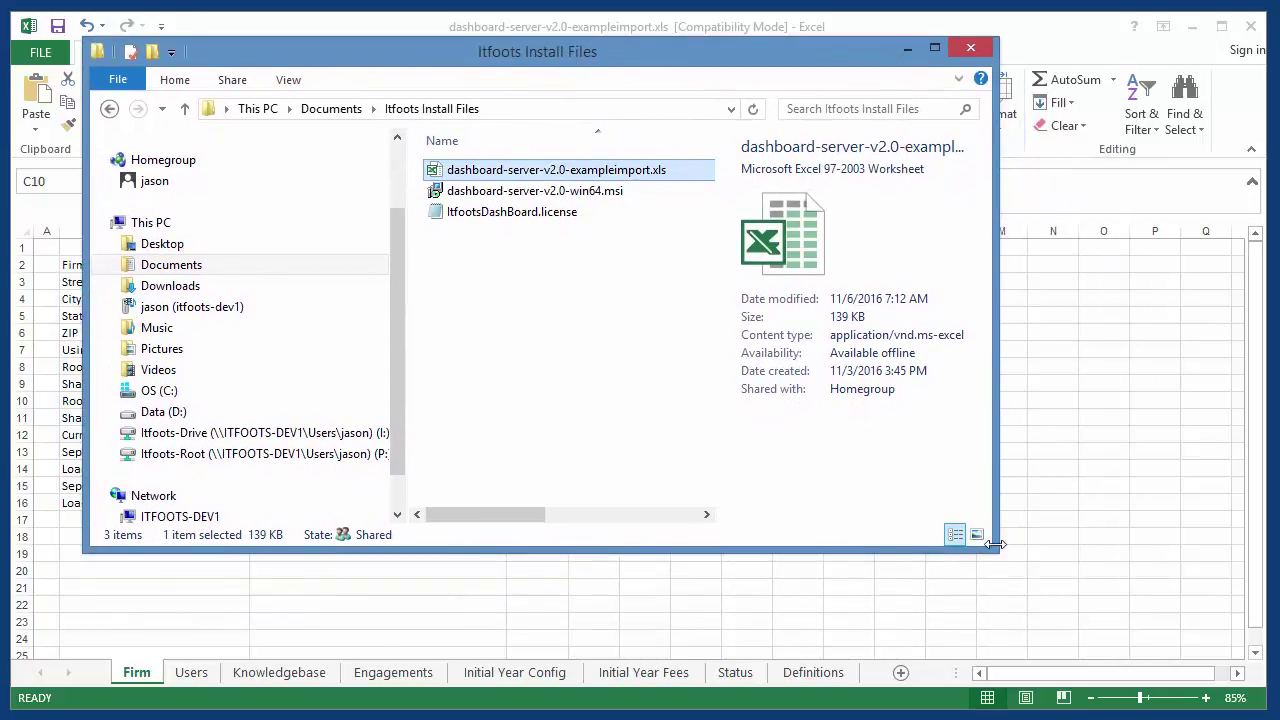
{"action": "left_click_drag", "start_coordinate": [997, 550], "coordinate": [1162, 638]}
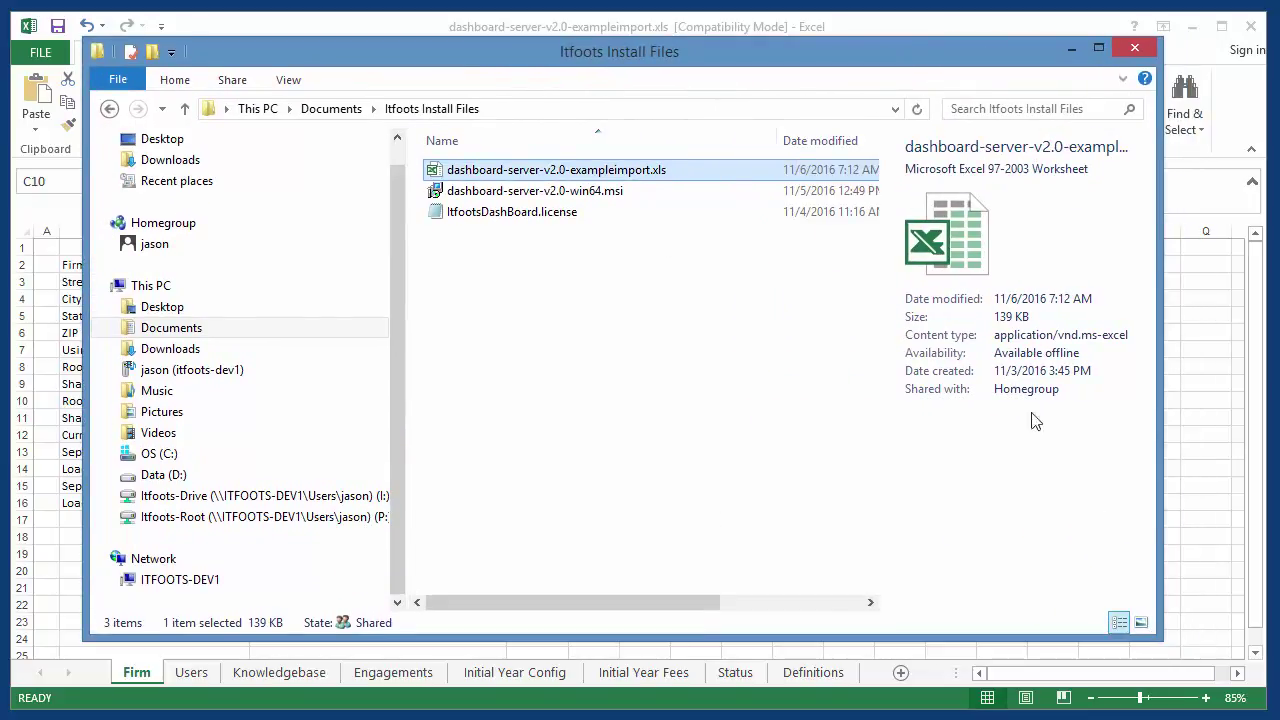
{"action": "left_click_drag", "start_coordinate": [872, 65], "coordinate": [965, 76]}
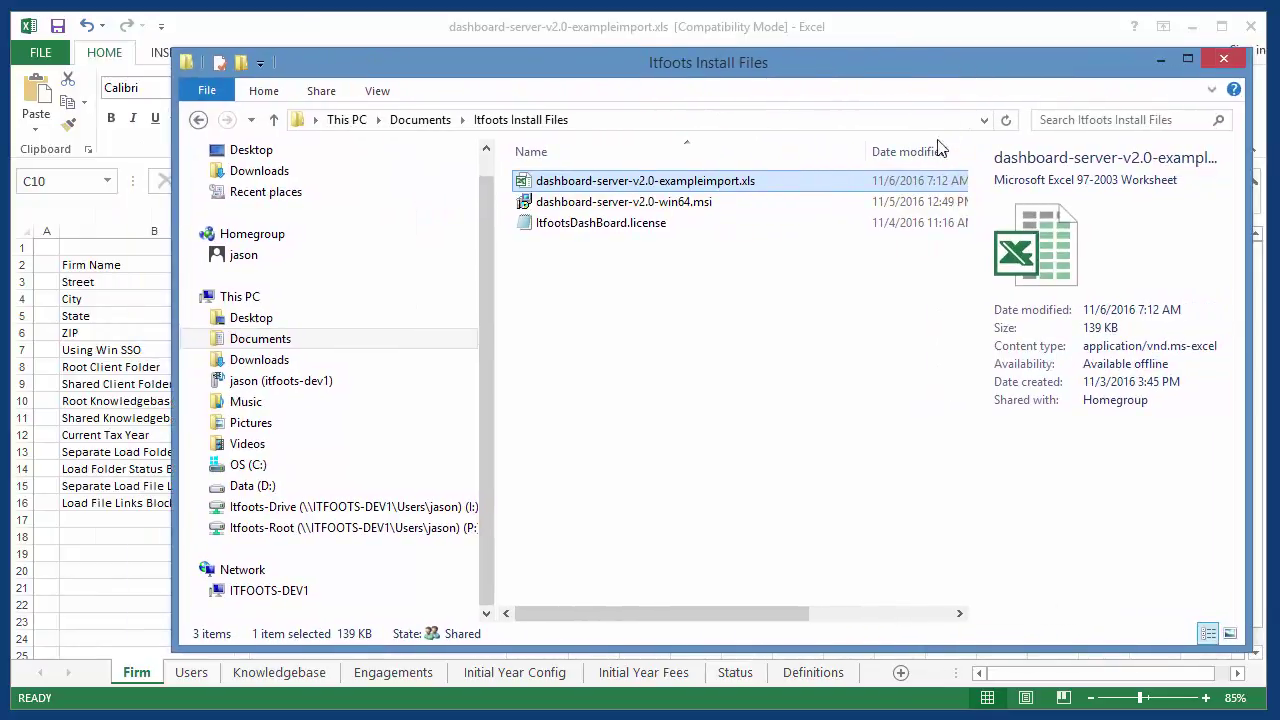
{"action": "left_click", "coordinate": [450, 534]}
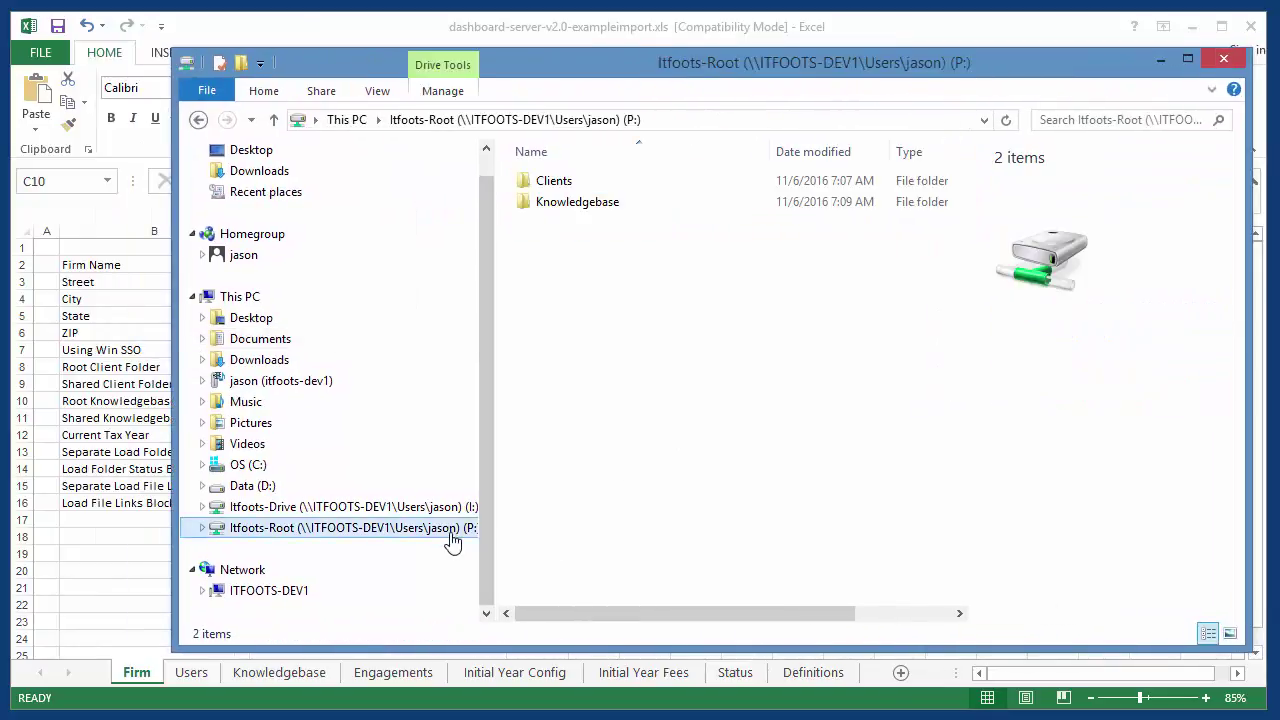
{"action": "left_click", "coordinate": [540, 182]}
{"action": "left_click", "coordinate": [537, 203]}
{"action": "double_click", "coordinate": [537, 204]}
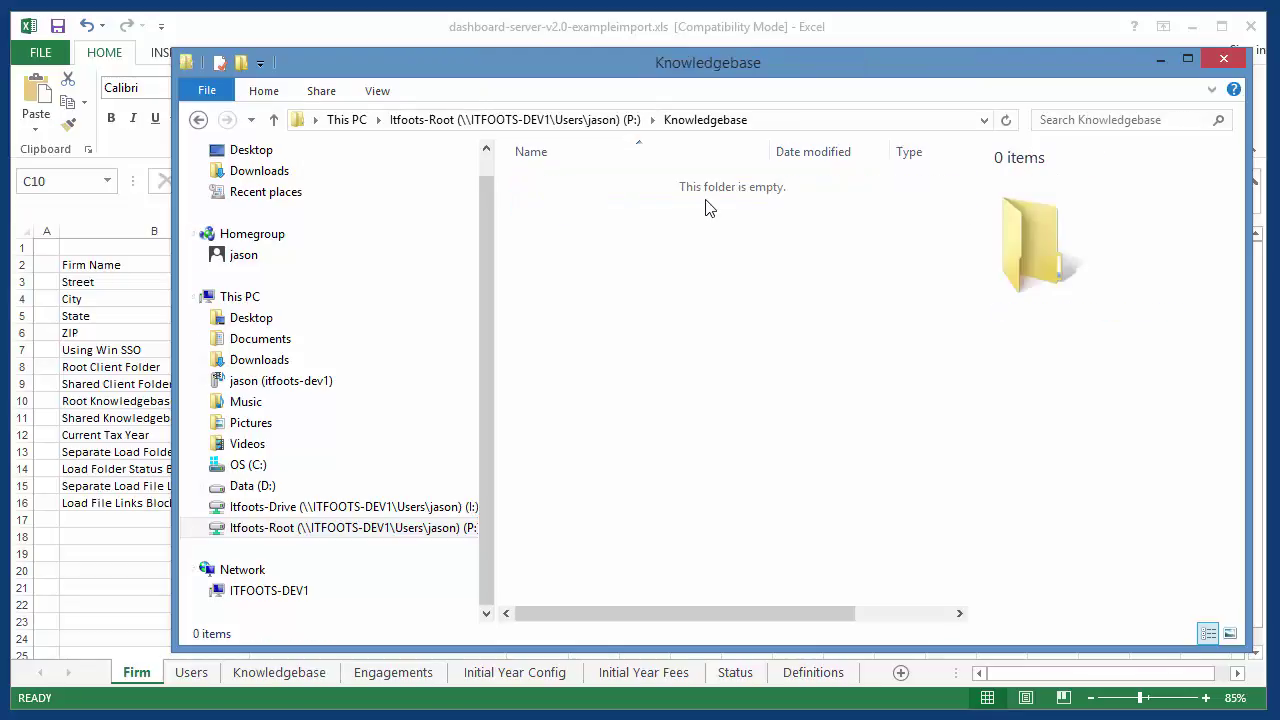
{"action": "left_click", "coordinate": [586, 120]}
{"action": "left_click", "coordinate": [565, 183]}
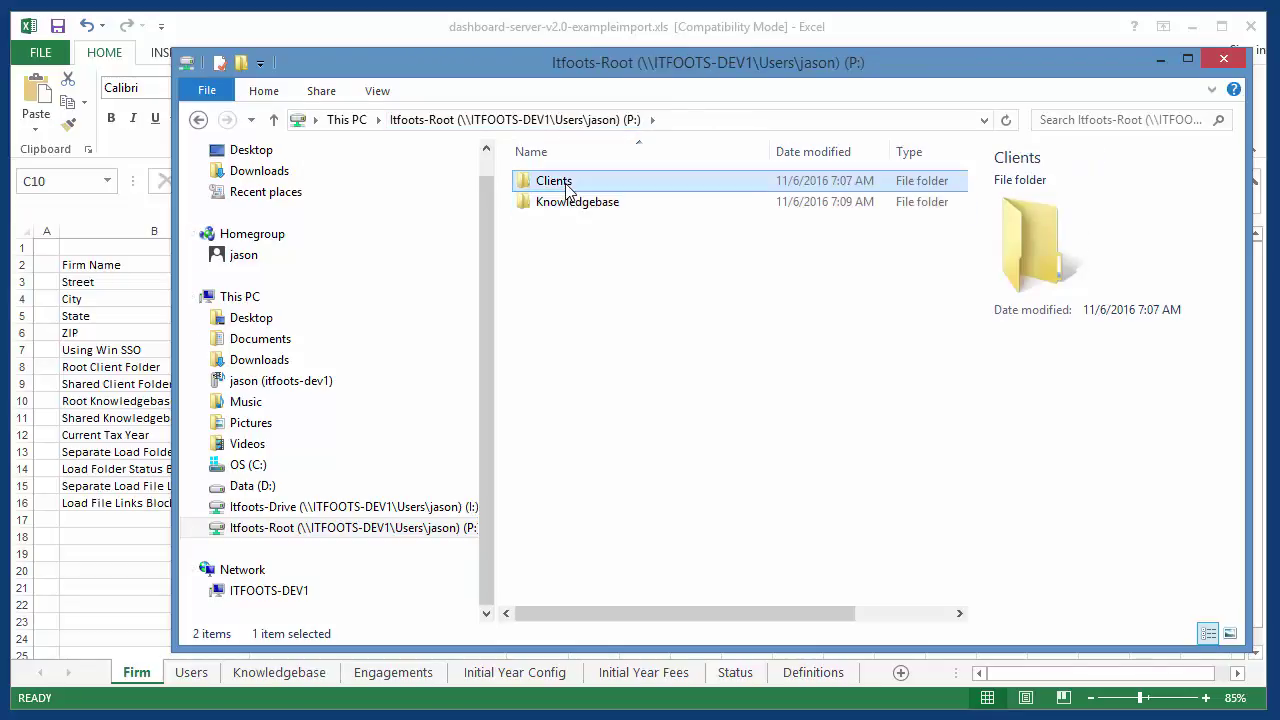
{"action": "double_click", "coordinate": [567, 185]}
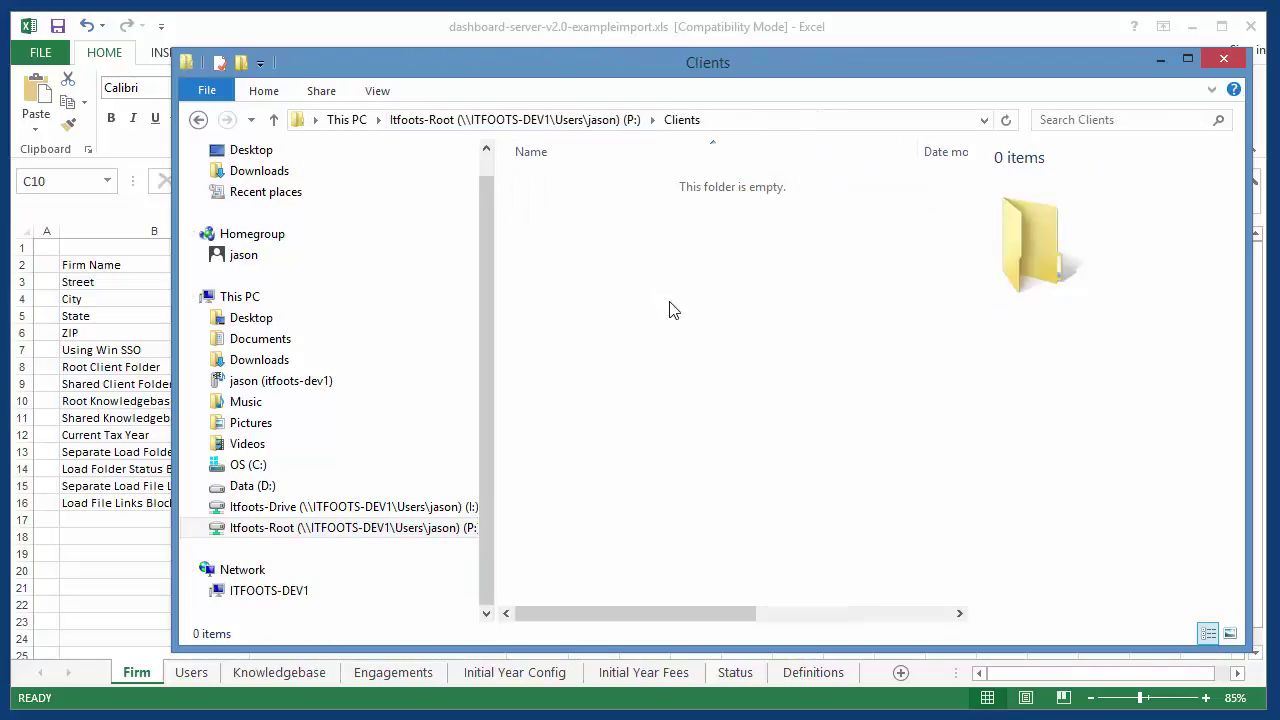
{"action": "left_click", "coordinate": [1161, 63]}
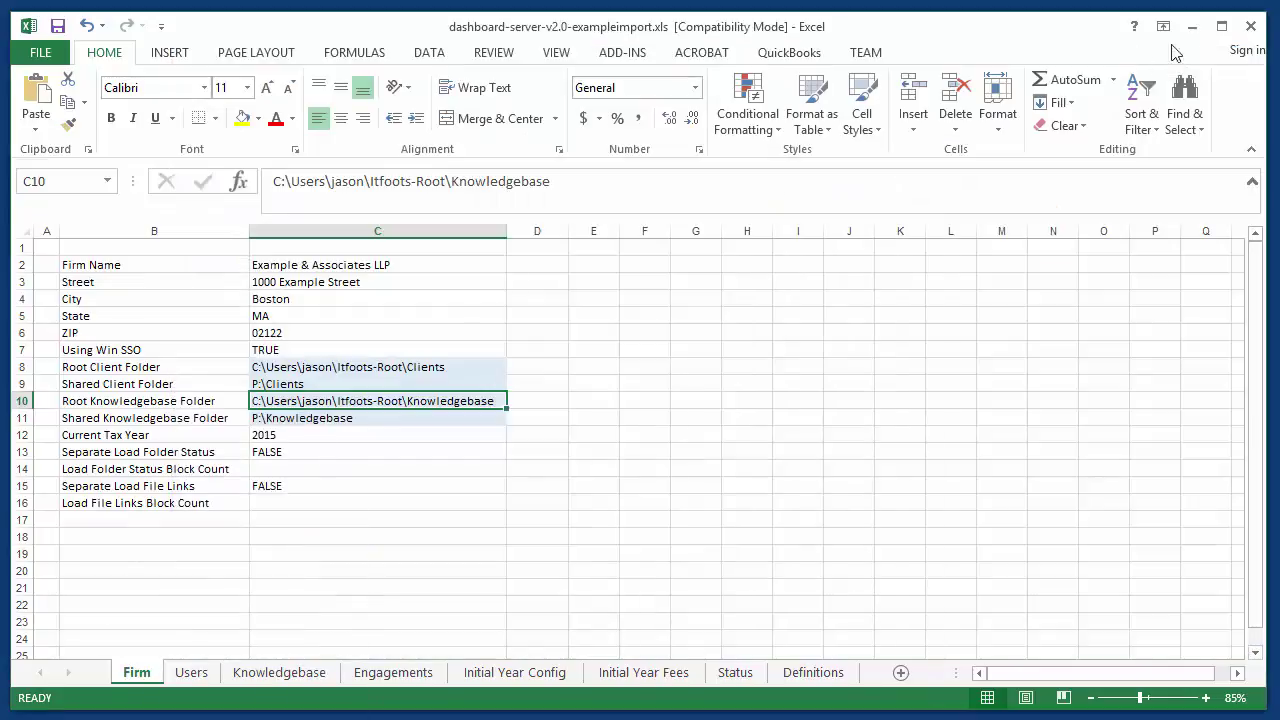
- Close the workbook and run the Initial Excel Import in Itfoots Dashboard Server Admin using dashboard-server-v2.0-exampleimport.xls
{"action": "left_click", "coordinate": [1251, 34]}
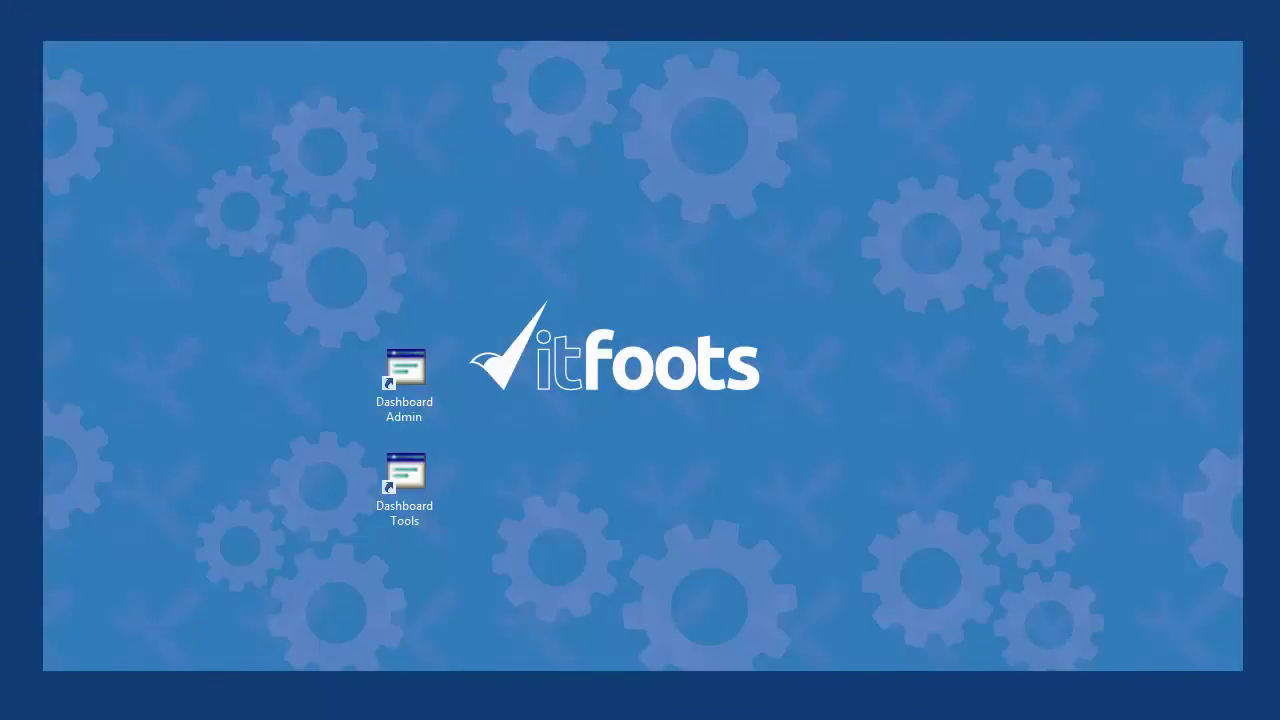
{"action": "key", "text": "alt+Tab"}
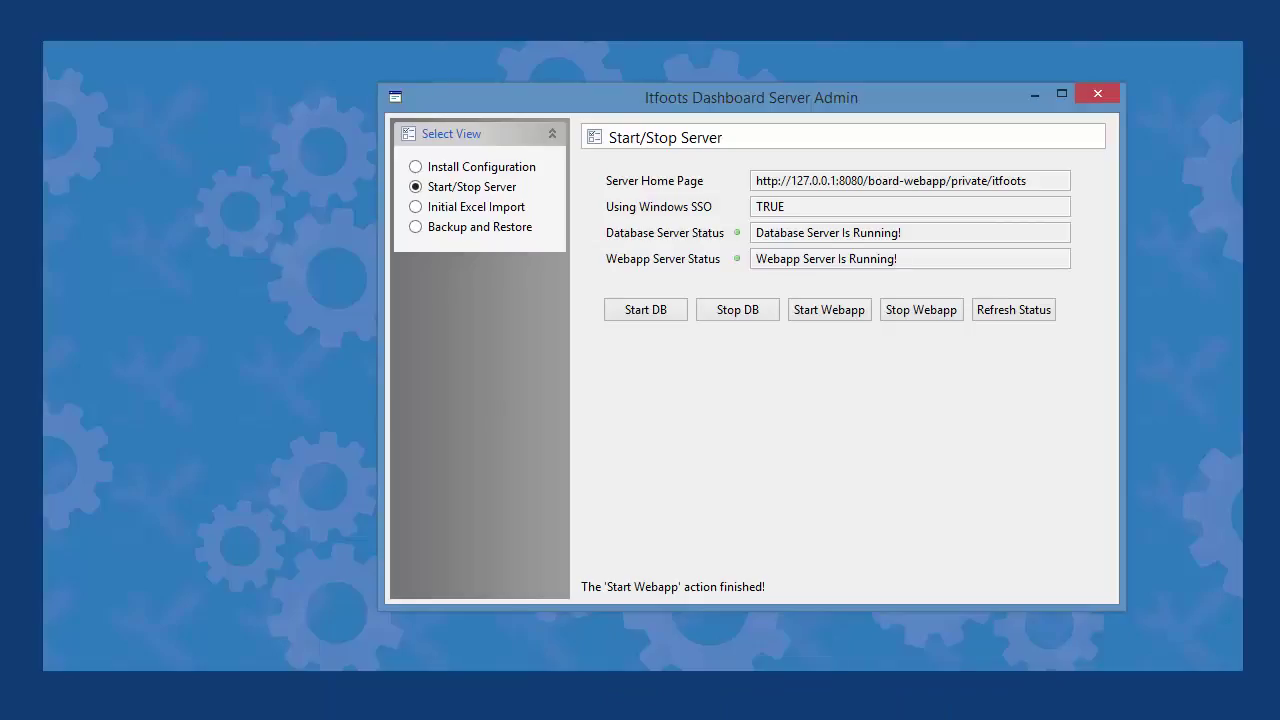
{"action": "left_click", "coordinate": [443, 207]}
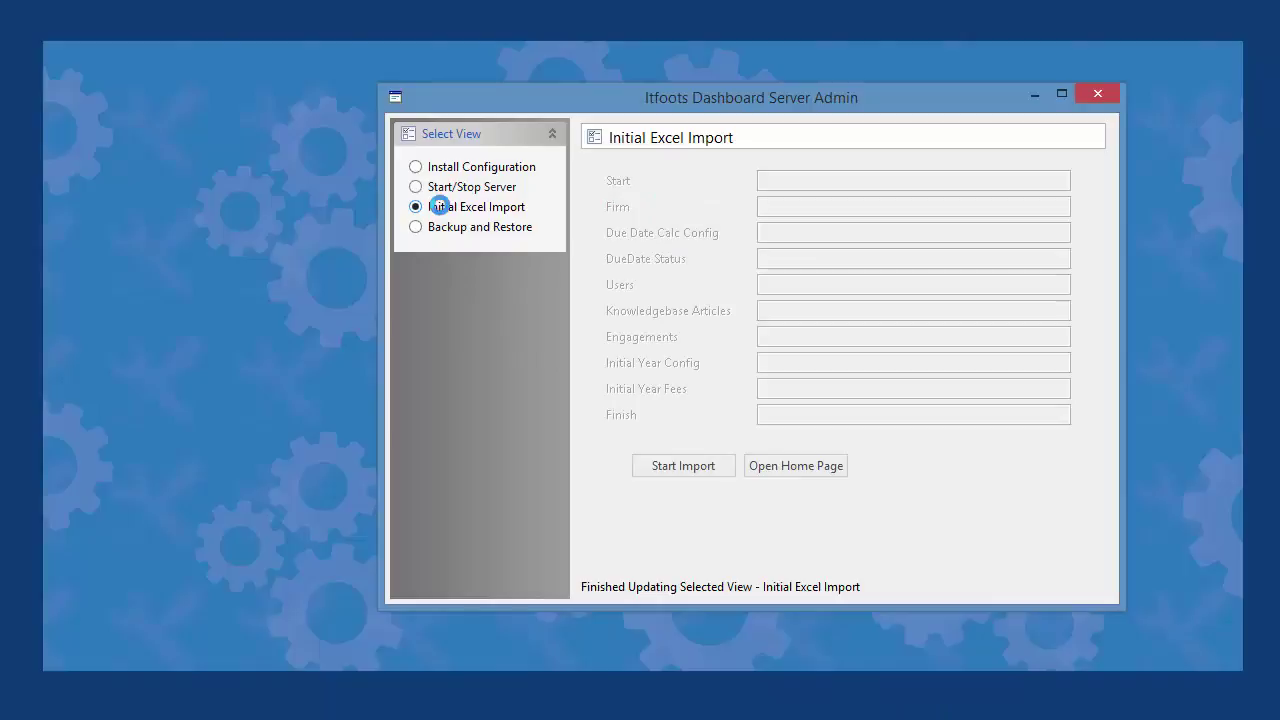
{"action": "left_click", "coordinate": [683, 468]}
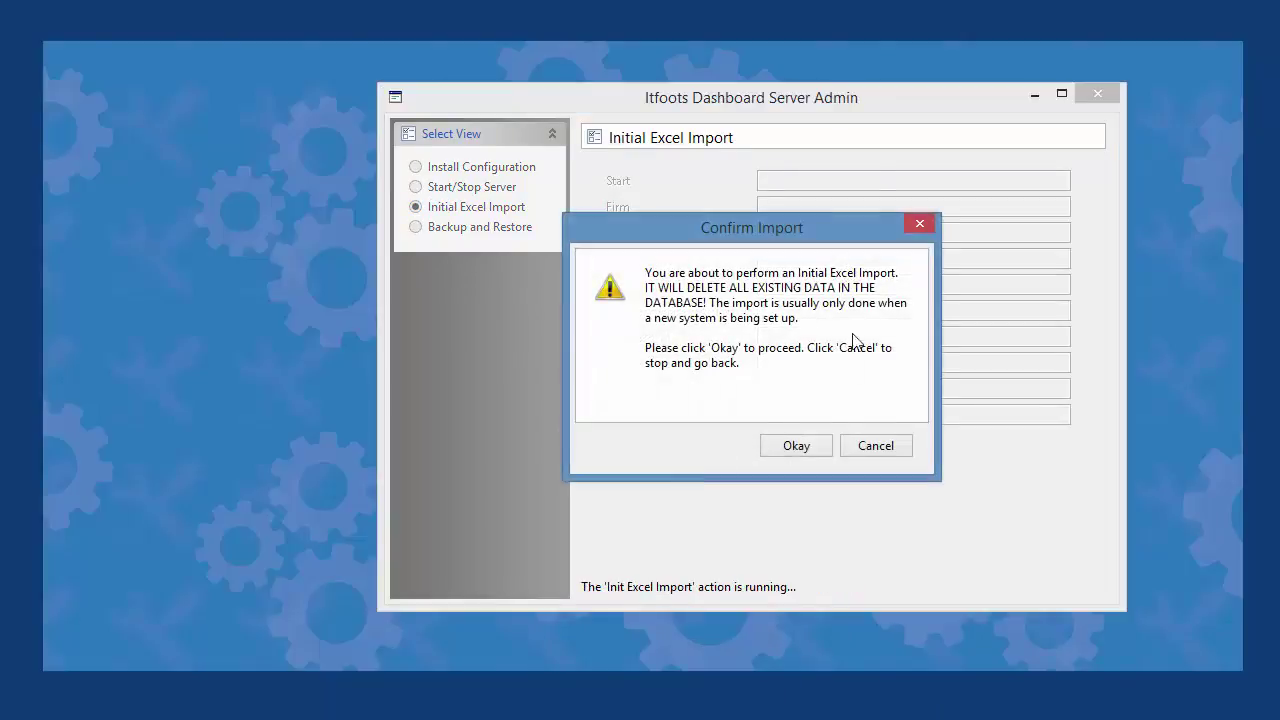
{"action": "left_click", "coordinate": [791, 451]}
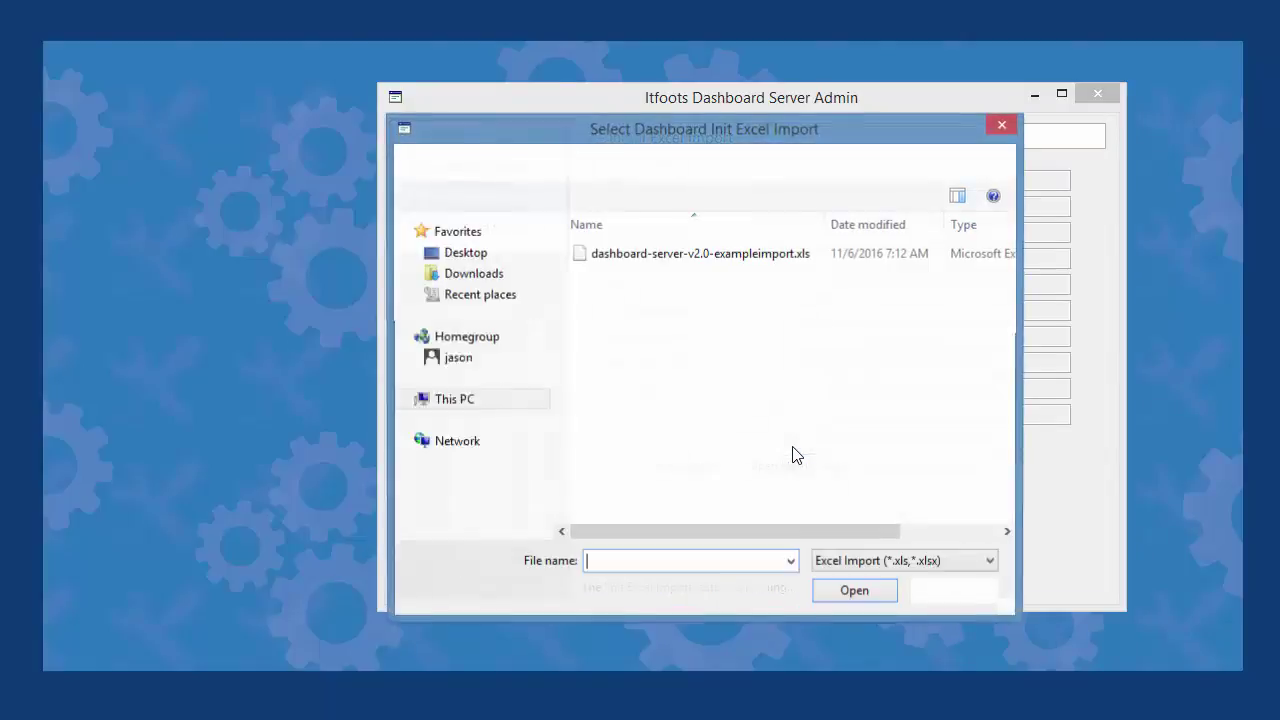
{"action": "left_click", "coordinate": [705, 257]}
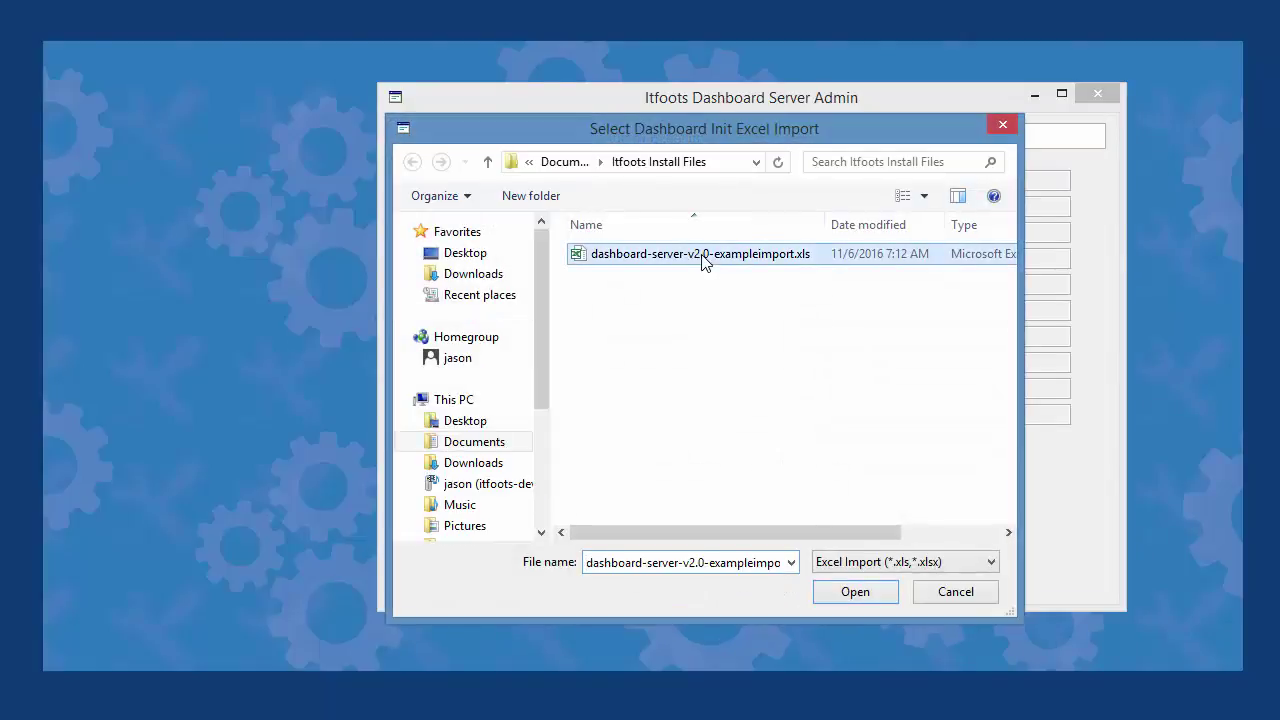
{"action": "left_click", "coordinate": [856, 593]}
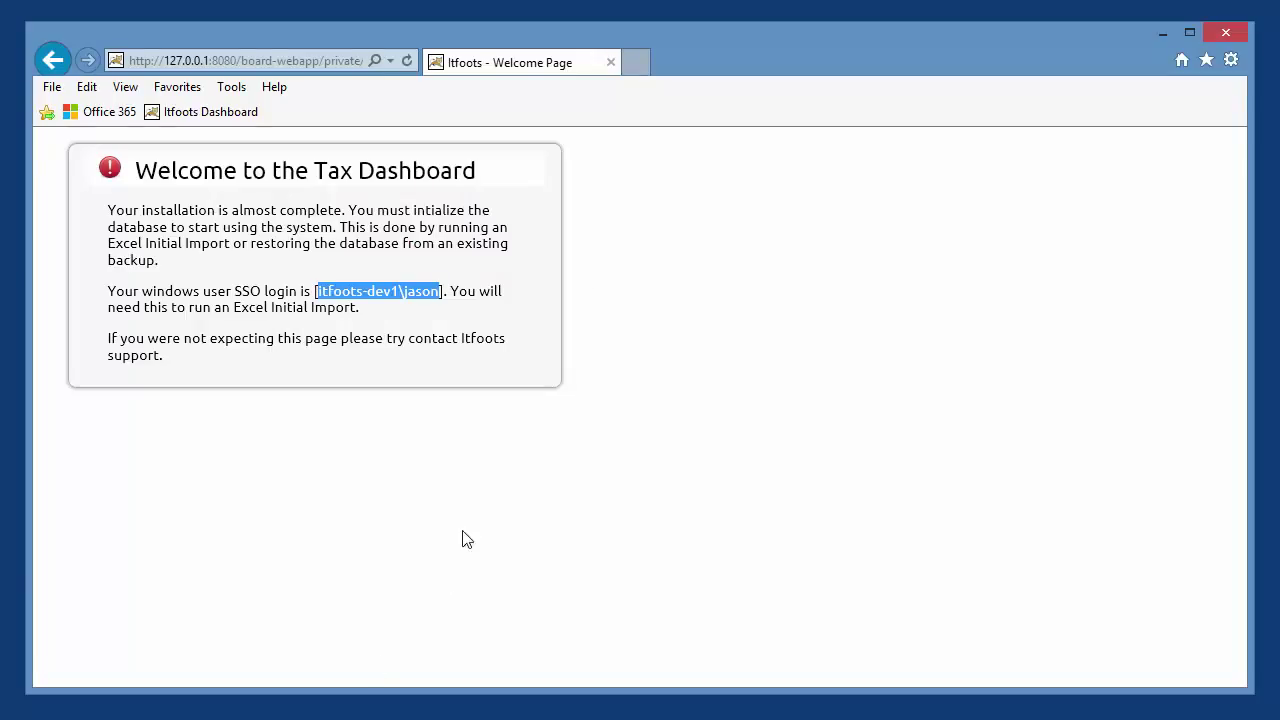
- Reload the dashboard home page in Internet Explorer and review the Firm, Knowledgebase and Engagements pages
{"action": "left_click", "coordinate": [406, 60]}
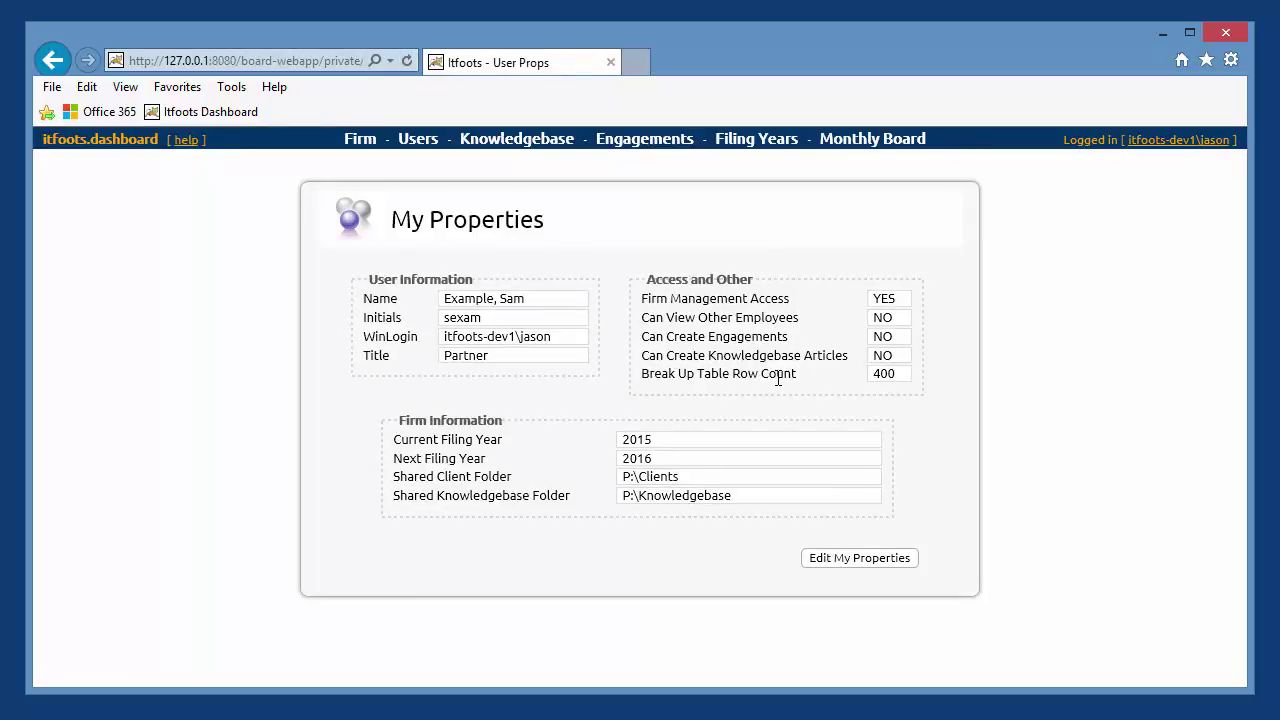
{"action": "left_click", "coordinate": [360, 139]}
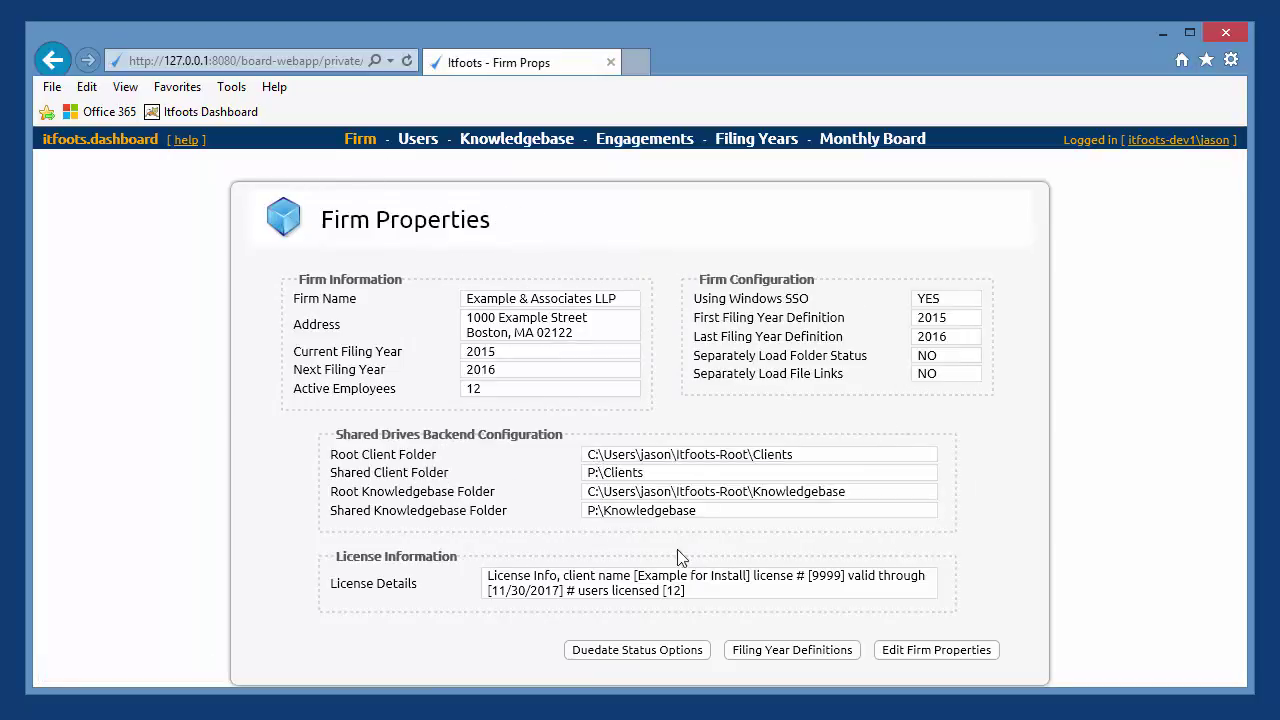
{"action": "left_click", "coordinate": [516, 143]}
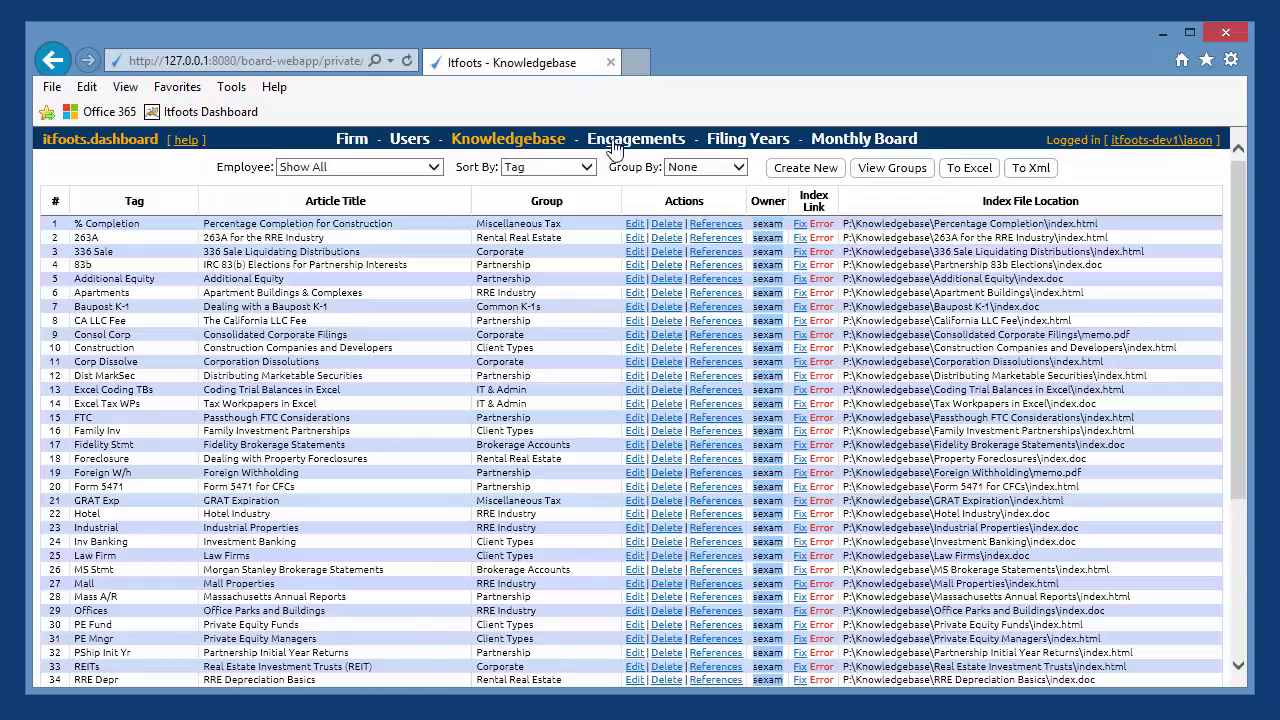
{"action": "left_click", "coordinate": [636, 142]}
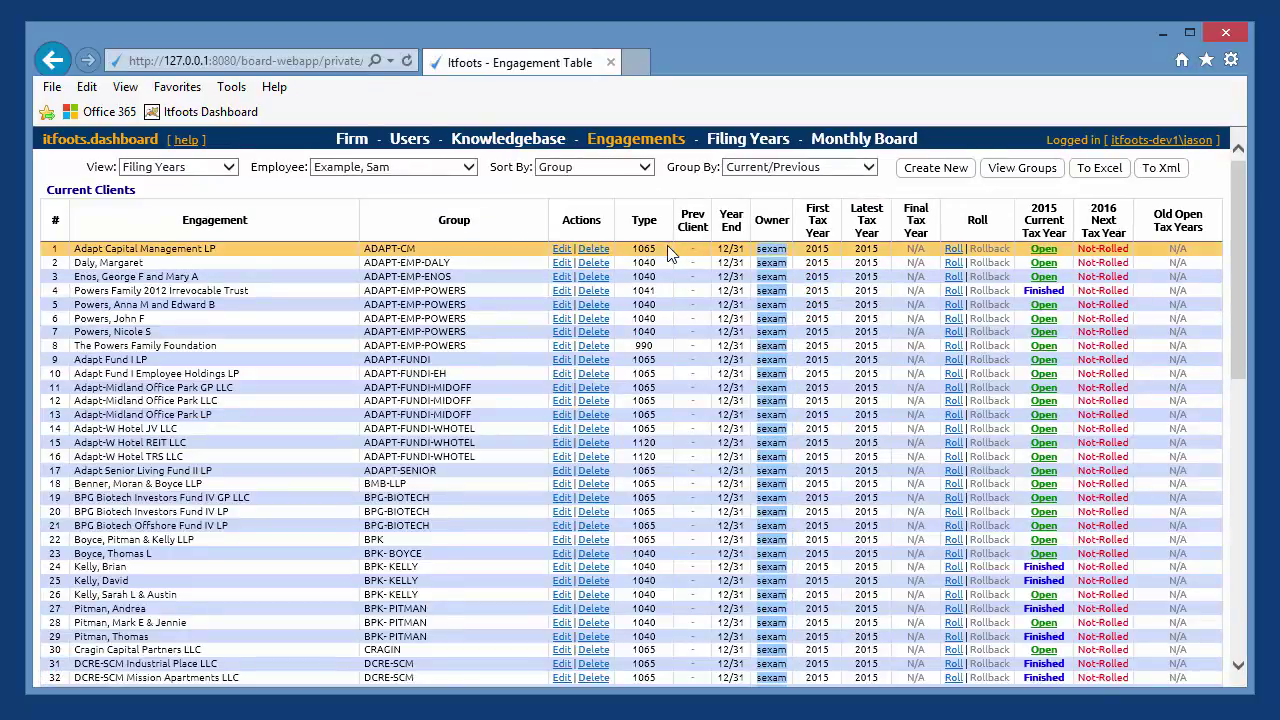
- Examine the engagements in the Folder Setup view against the shared Clients folder, and minimize both windows
{"action": "left_click", "coordinate": [176, 172]}
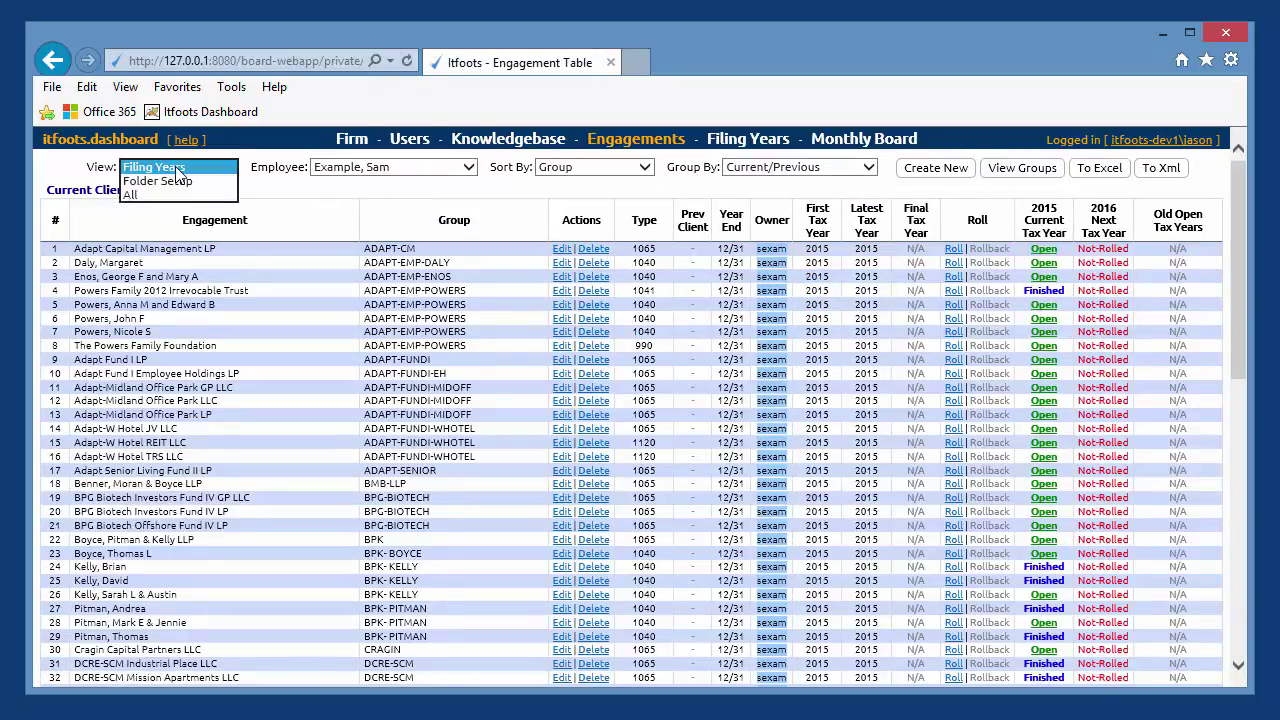
{"action": "left_click", "coordinate": [160, 180]}
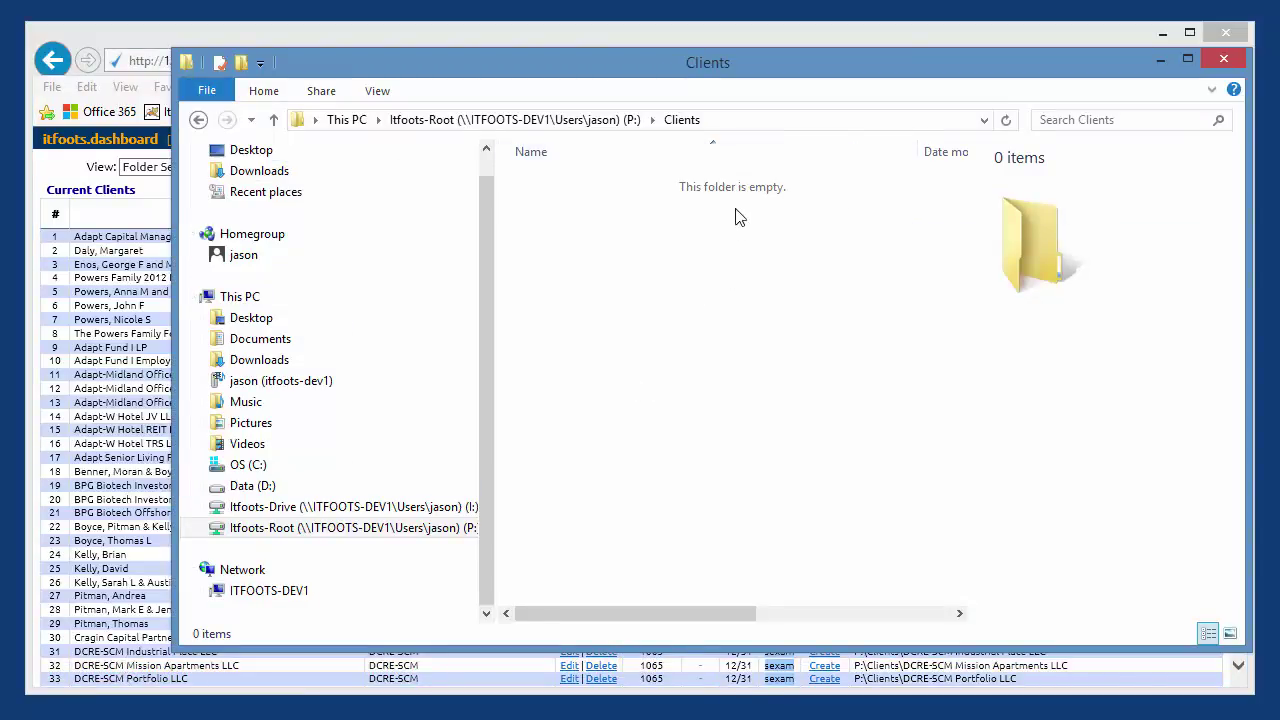
{"action": "left_click", "coordinate": [1163, 60]}
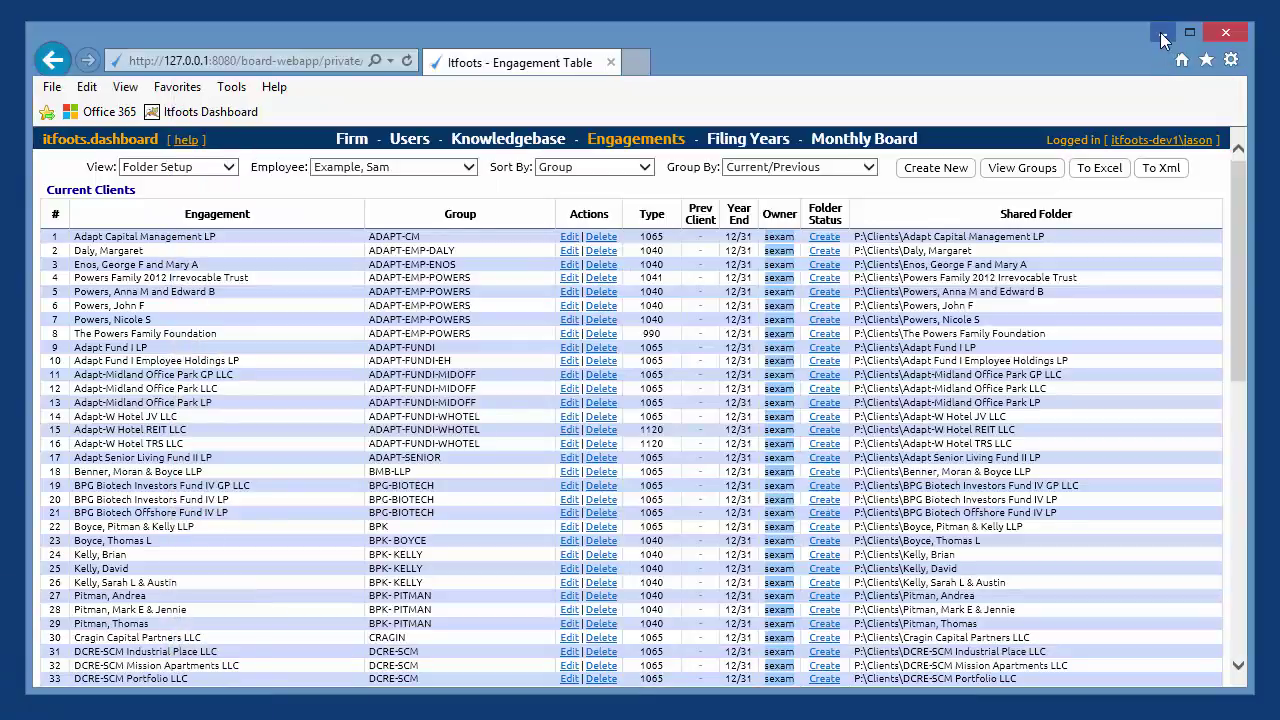
{"action": "left_click", "coordinate": [1161, 36]}
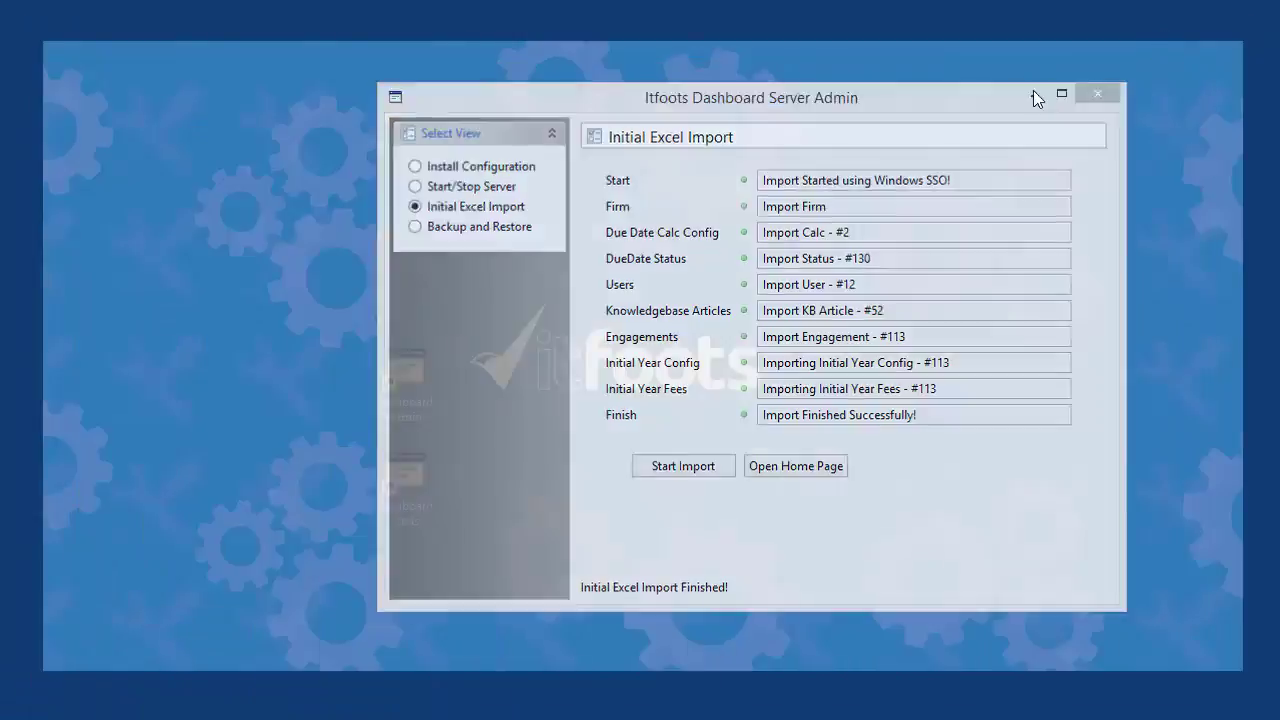
- Minimize Dashboard Server Admin, open Dashboard Tools from the desktop and create the client folders
{"action": "left_click", "coordinate": [1035, 95]}
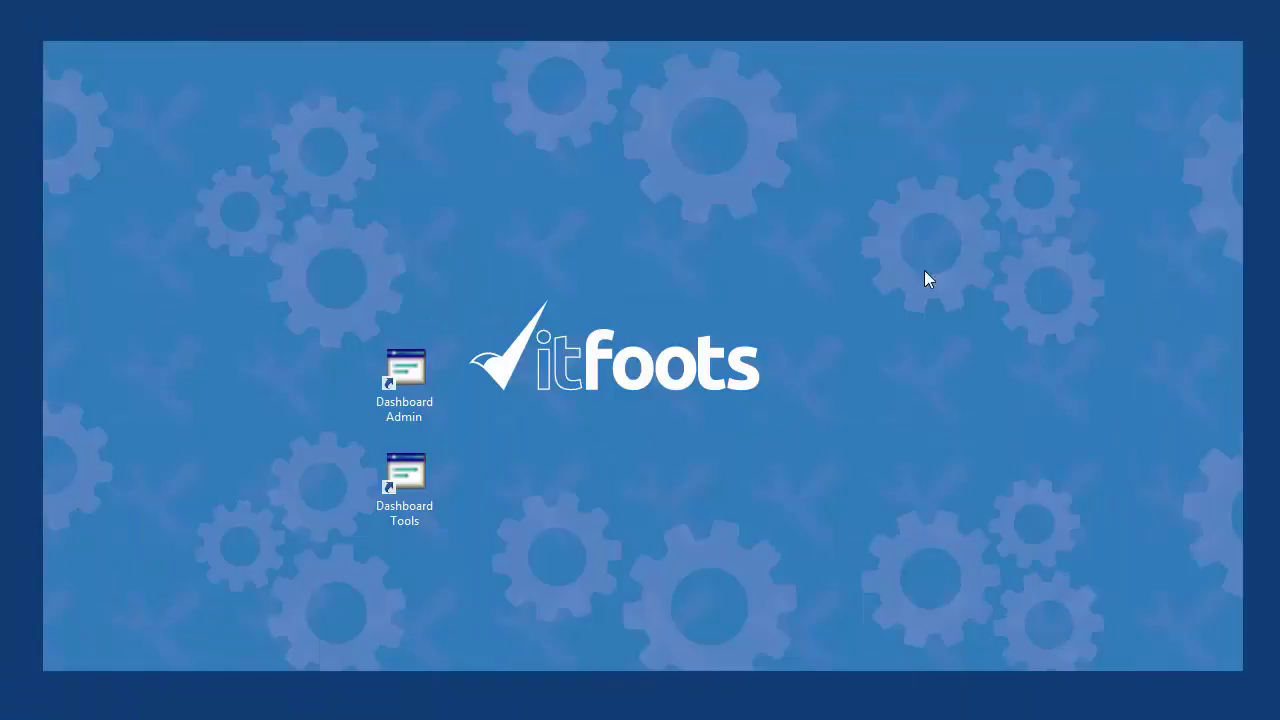
{"action": "double_click", "coordinate": [399, 474]}
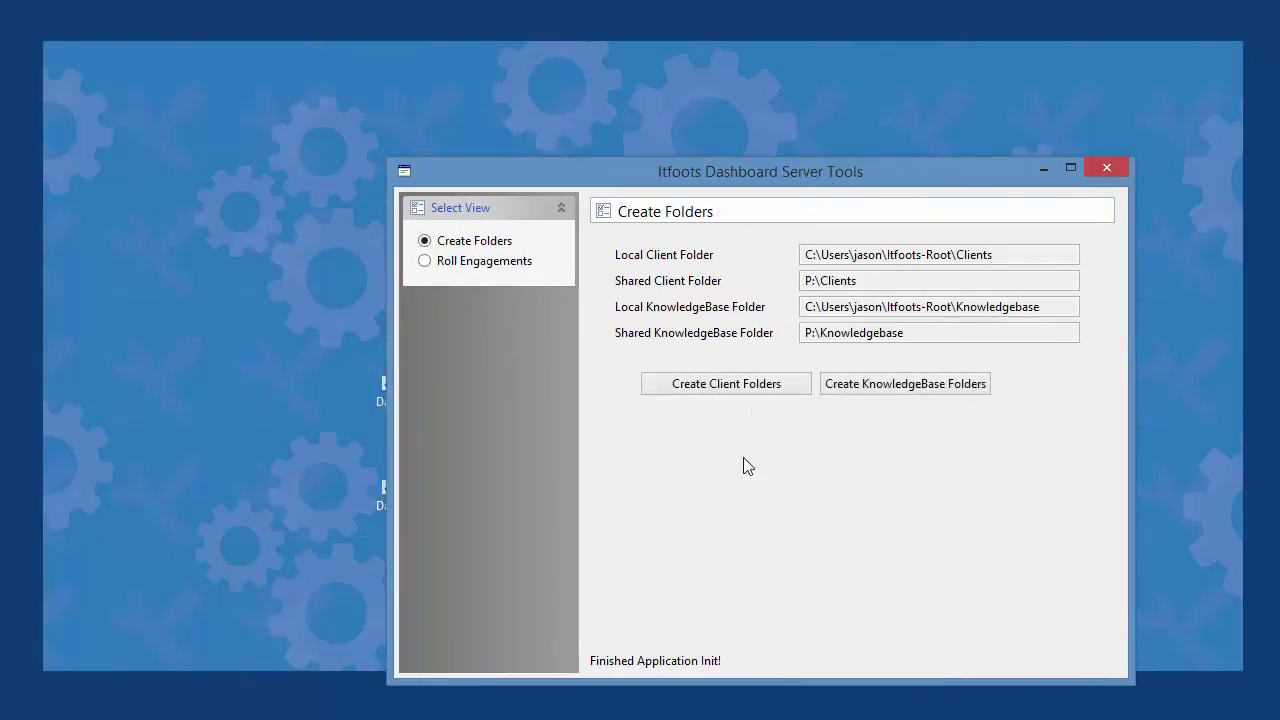
{"action": "left_click", "coordinate": [731, 386]}
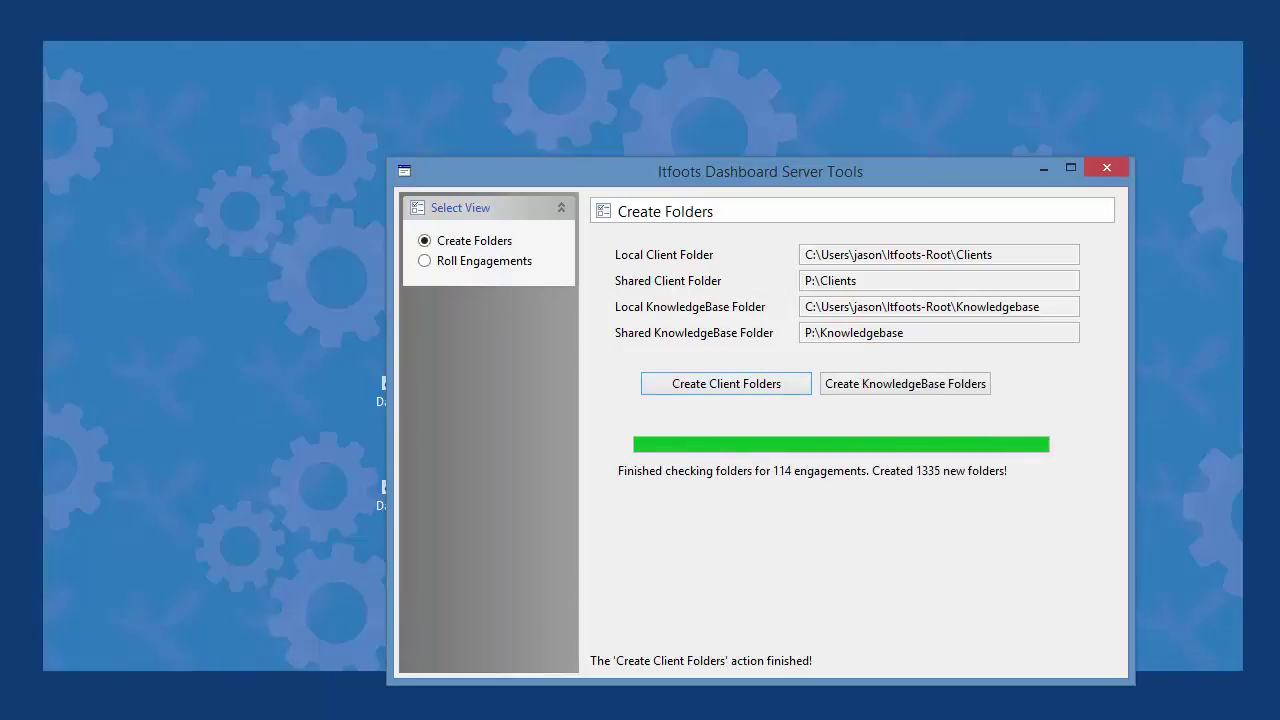
- In File Explorer, examine the new folders in P:\Clients, including the 2015 Tax Return folder of Adapt Capital Management LP
{"action": "left_click", "coordinate": [33, 710]}
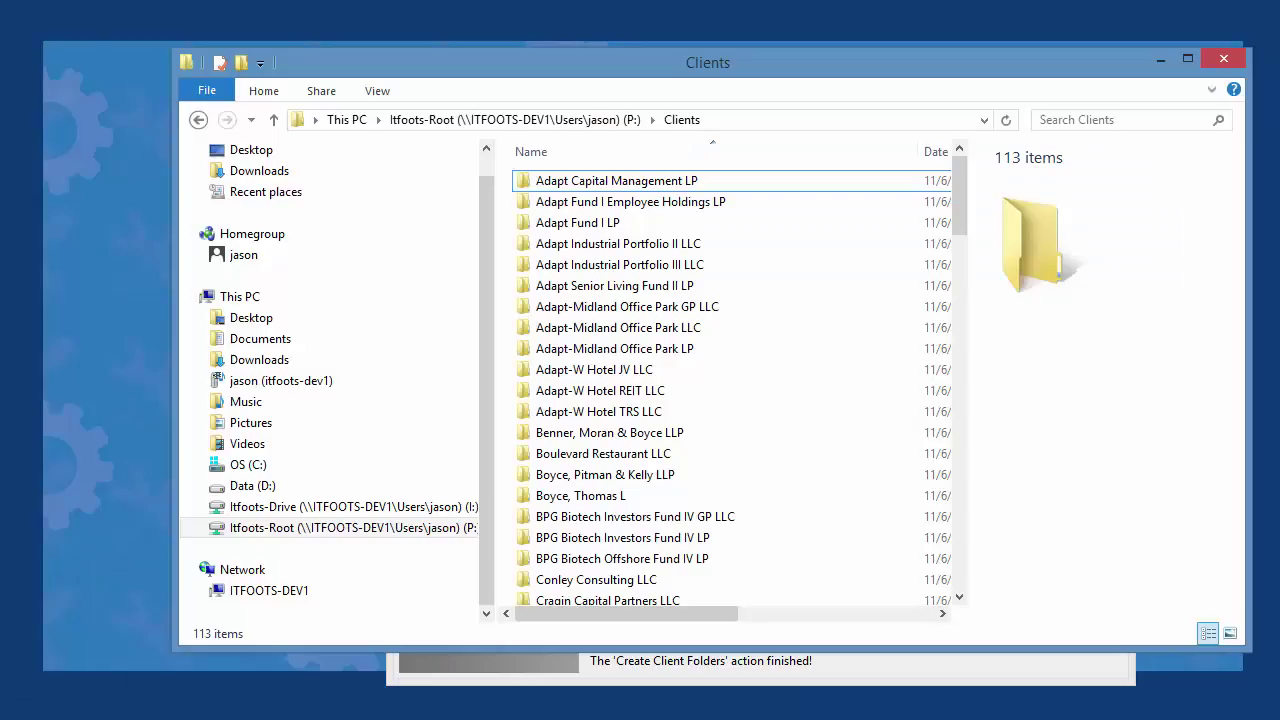
{"action": "left_click", "coordinate": [617, 181]}
{"action": "scroll", "coordinate": [694, 366], "scroll_direction": "down", "scroll_amount": 7}
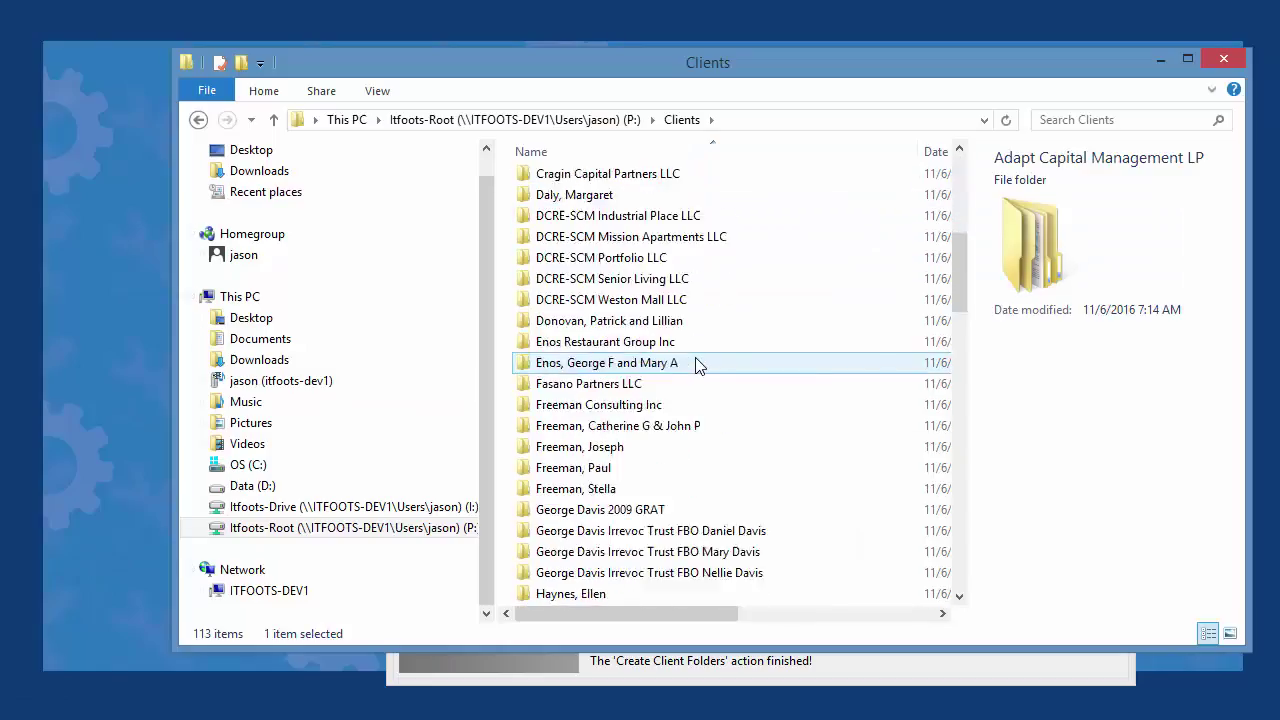
{"action": "scroll", "coordinate": [697, 366], "scroll_direction": "down", "scroll_amount": 20}
{"action": "scroll", "coordinate": [700, 365], "scroll_direction": "up", "scroll_amount": 7}
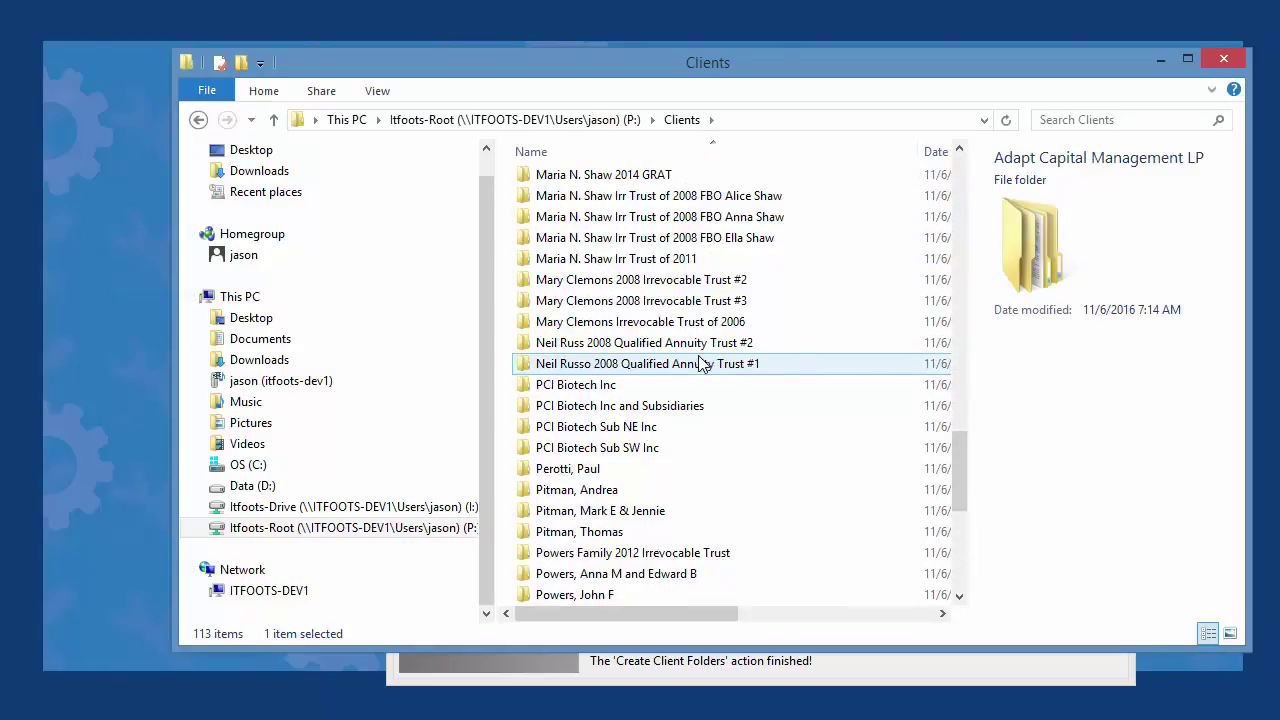
{"action": "scroll", "coordinate": [700, 363], "scroll_direction": "up", "scroll_amount": 20}
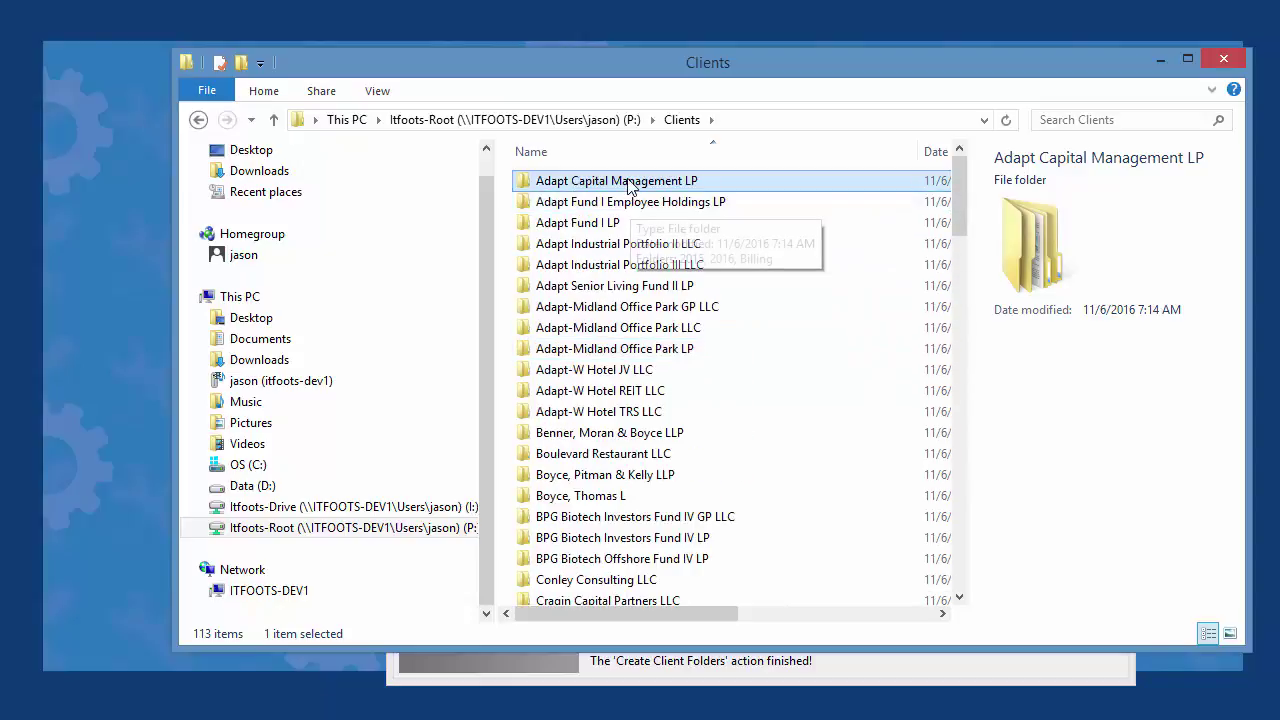
{"action": "double_click", "coordinate": [630, 186]}
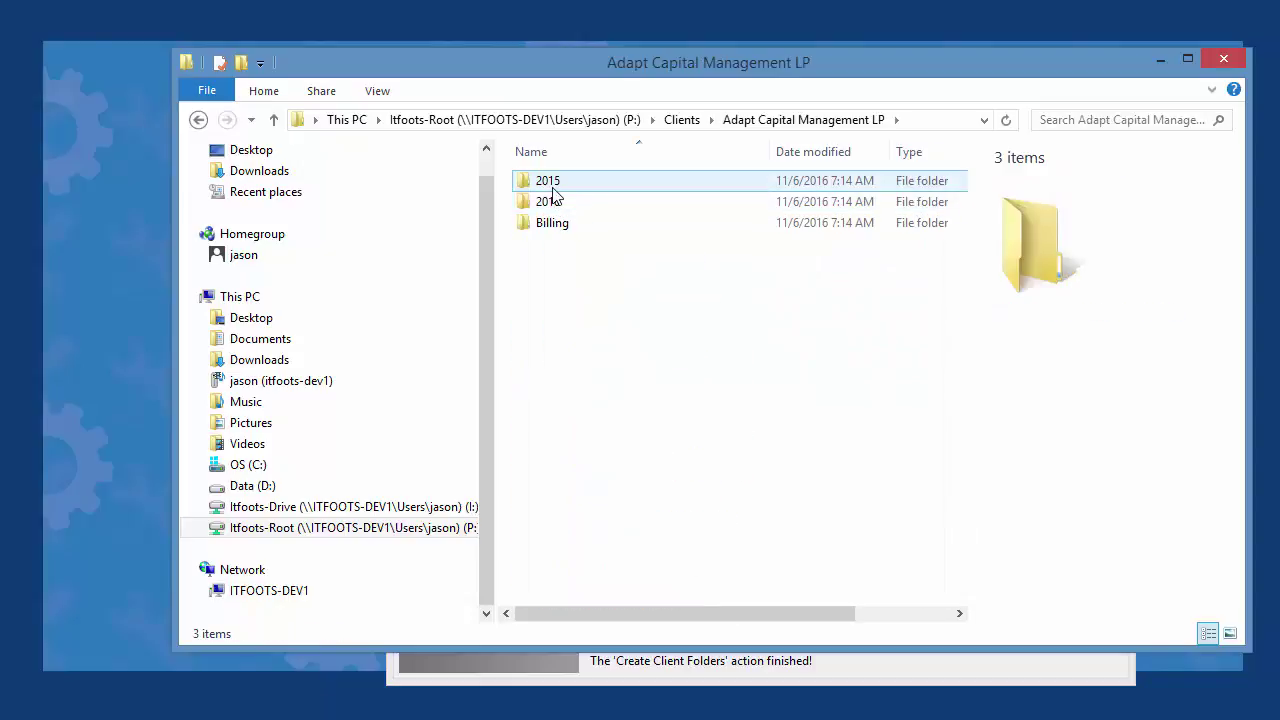
{"action": "double_click", "coordinate": [553, 190]}
{"action": "double_click", "coordinate": [586, 246]}
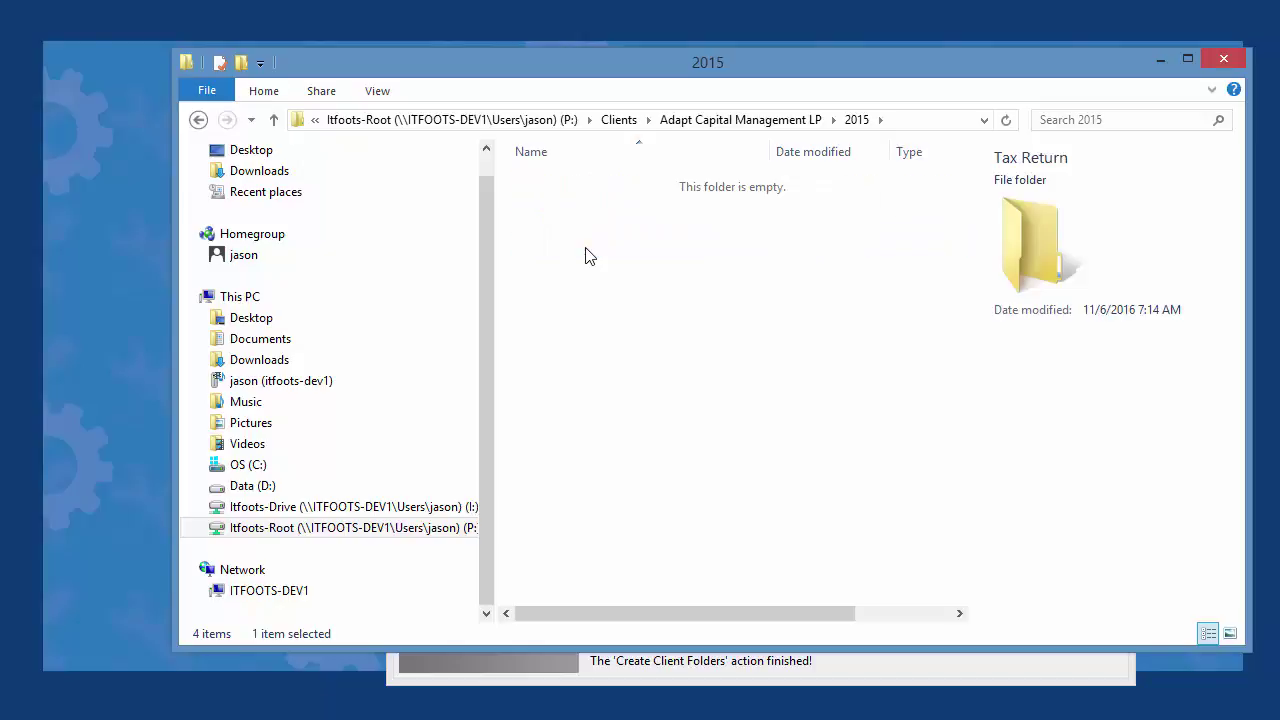
{"action": "left_click", "coordinate": [470, 133]}
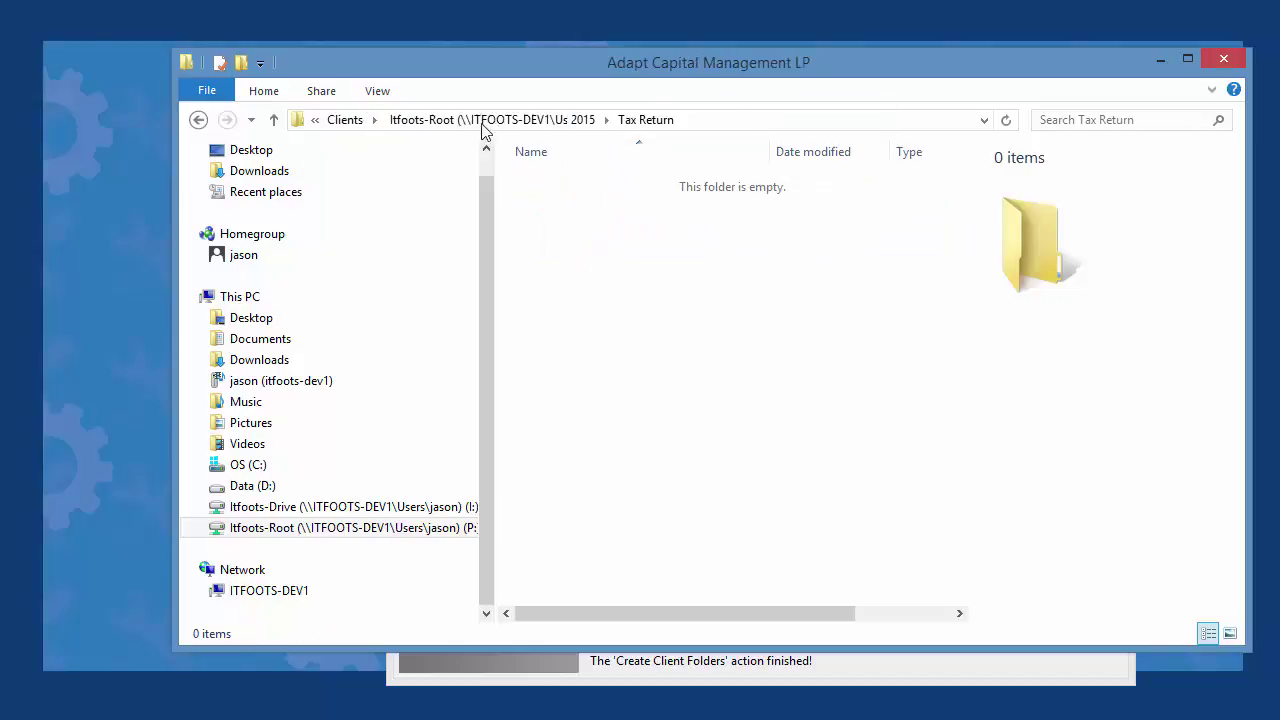
- Open P:\Knowledgebase, create the KnowledgeBase folders with Dashboard Server Tools, and review the new folders in File Explorer
{"action": "left_click", "coordinate": [412, 530]}
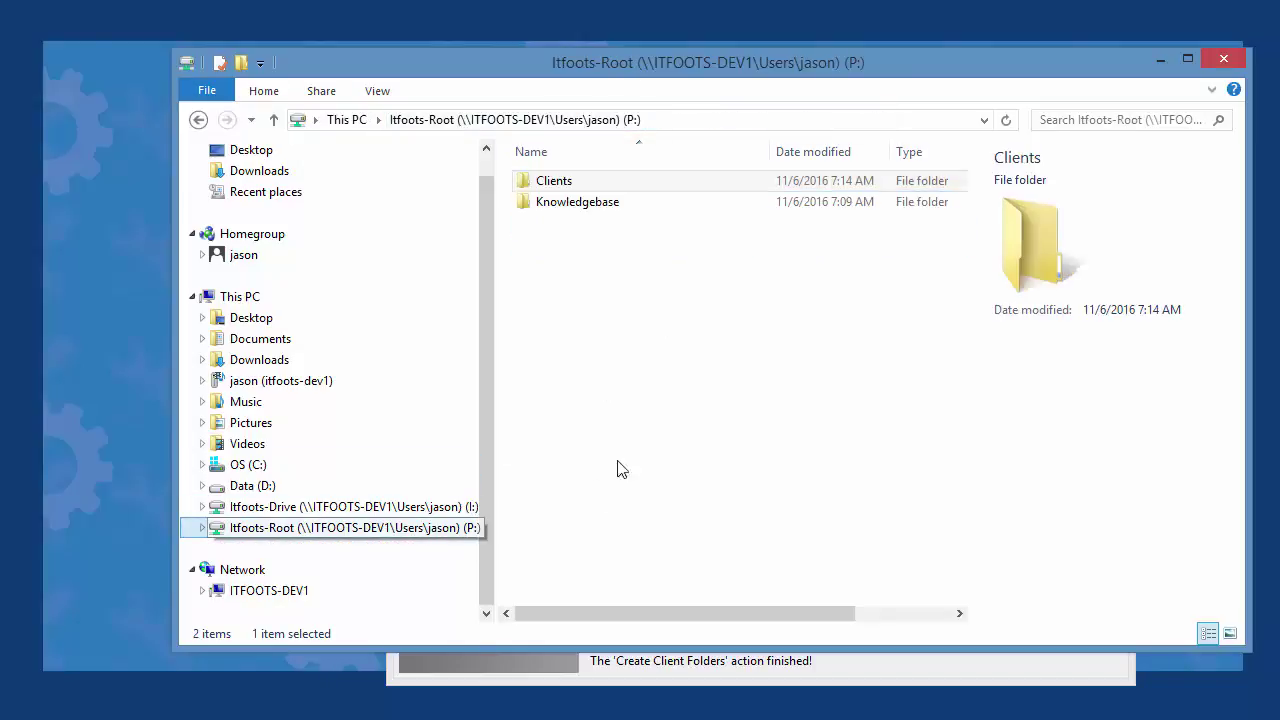
{"action": "double_click", "coordinate": [595, 213]}
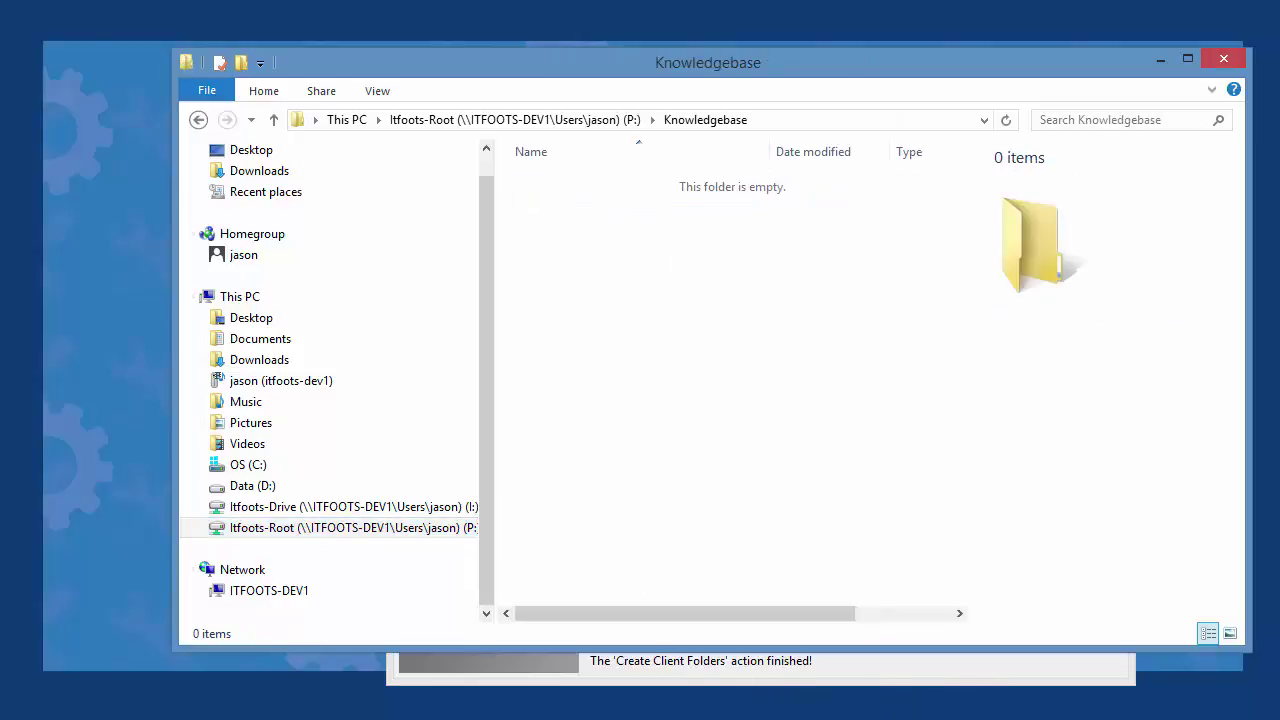
{"action": "left_click", "coordinate": [927, 663]}
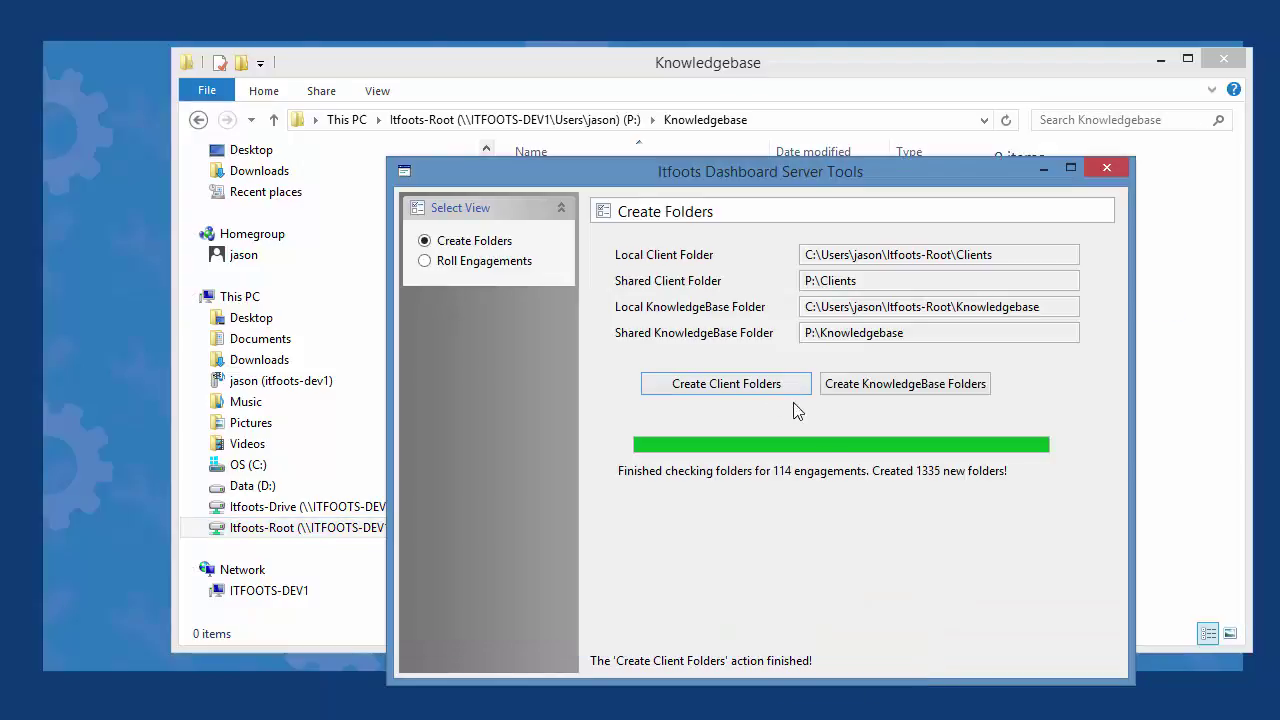
{"action": "left_click", "coordinate": [931, 392]}
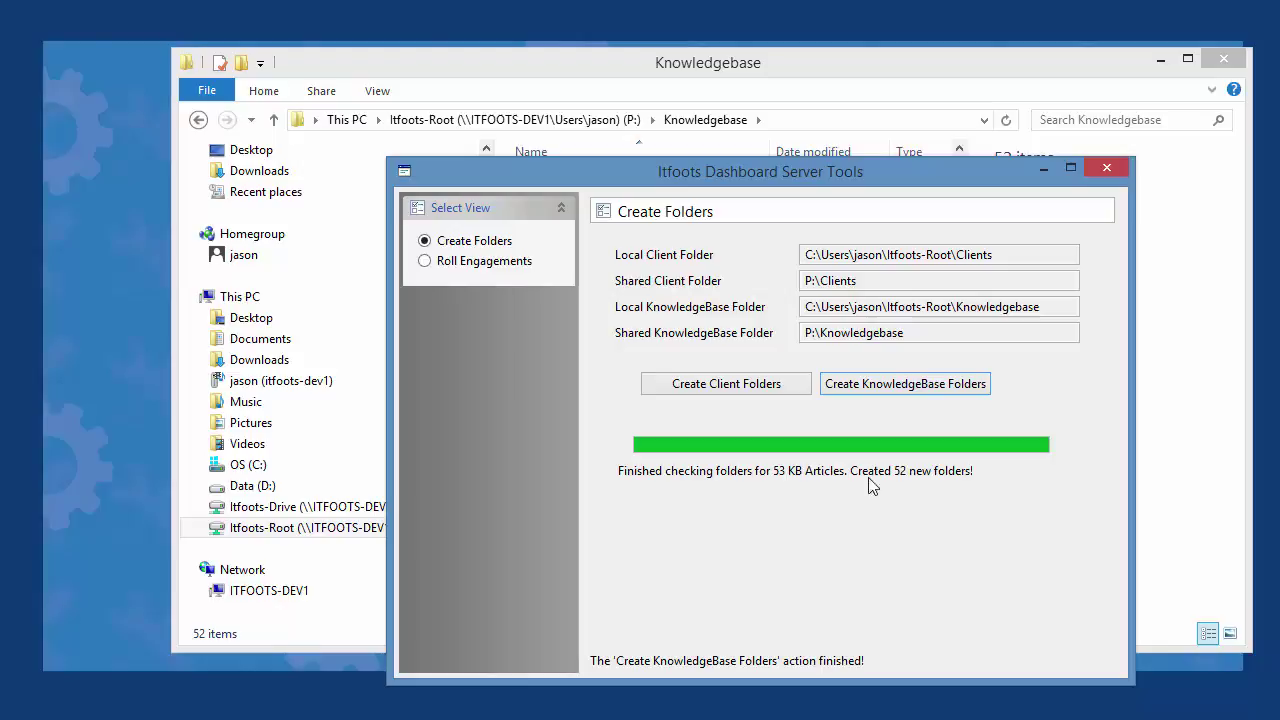
{"action": "left_click", "coordinate": [767, 72]}
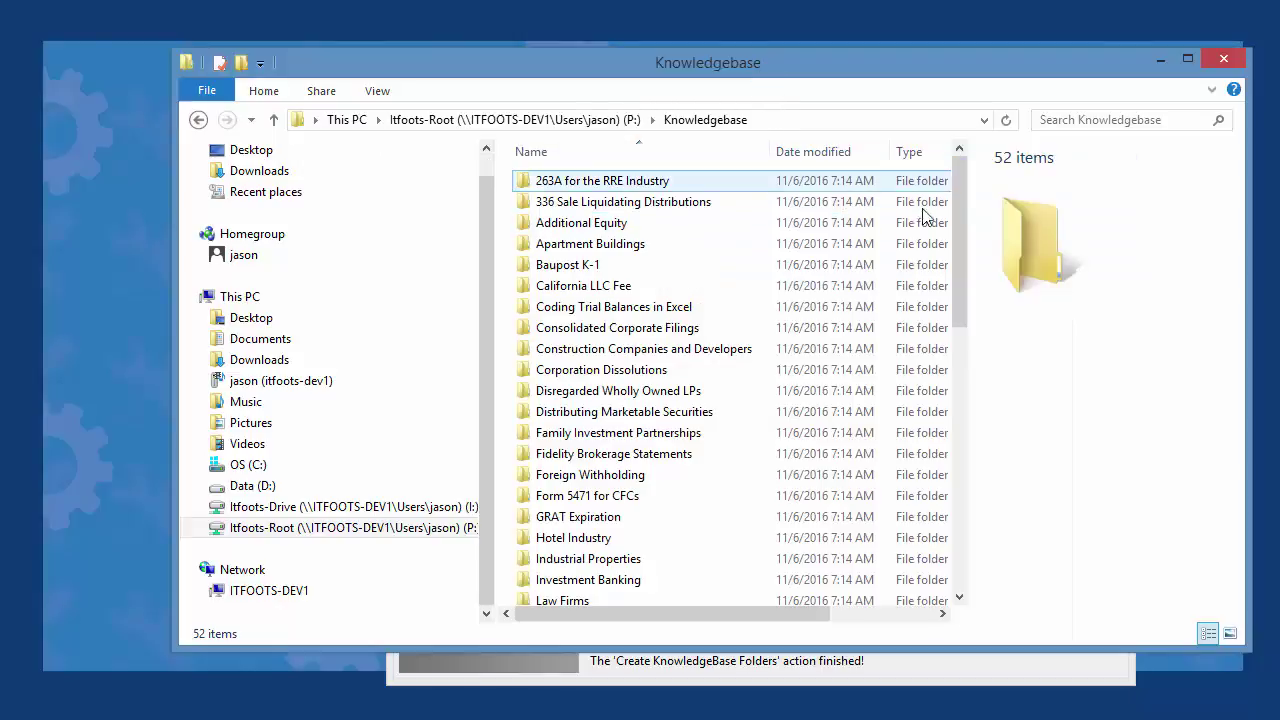
{"action": "left_click_drag", "start_coordinate": [960, 201], "coordinate": [957, 347]}
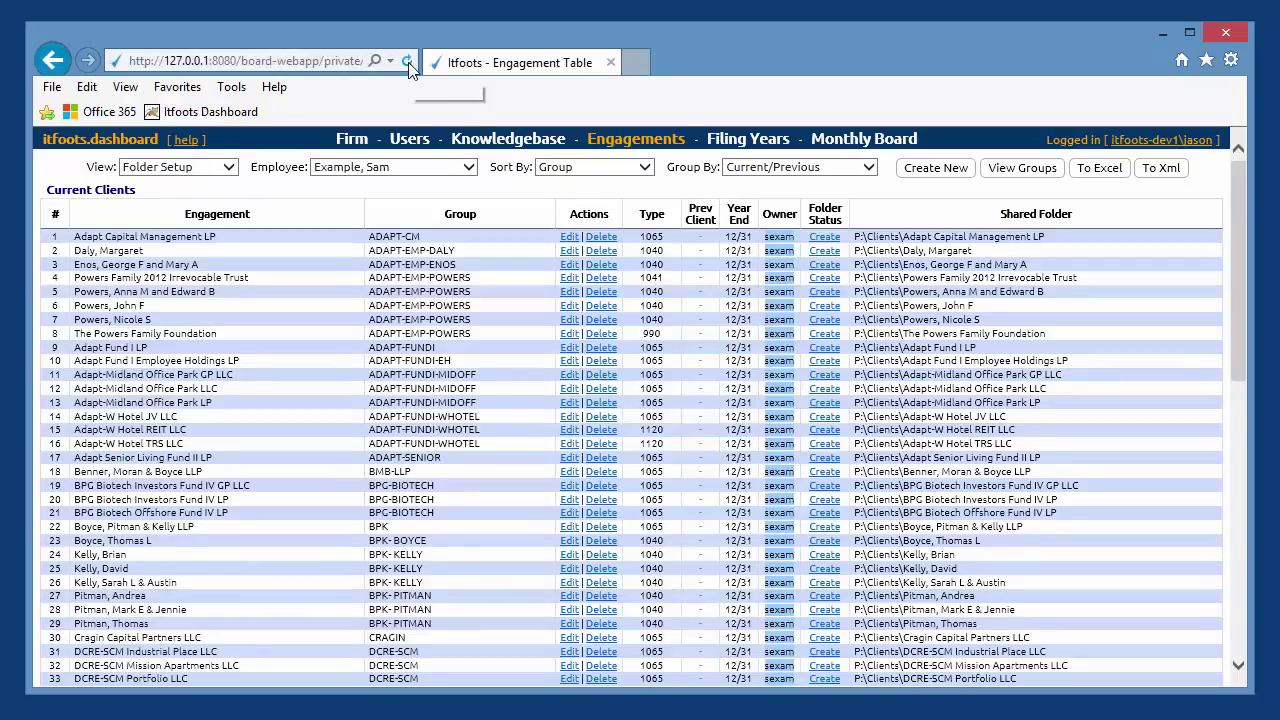
- In Internet Explorer, reload the Engagements page to check Folder Status, and check the Index Link details on the Knowledgebase page
{"action": "left_click", "coordinate": [406, 60]}
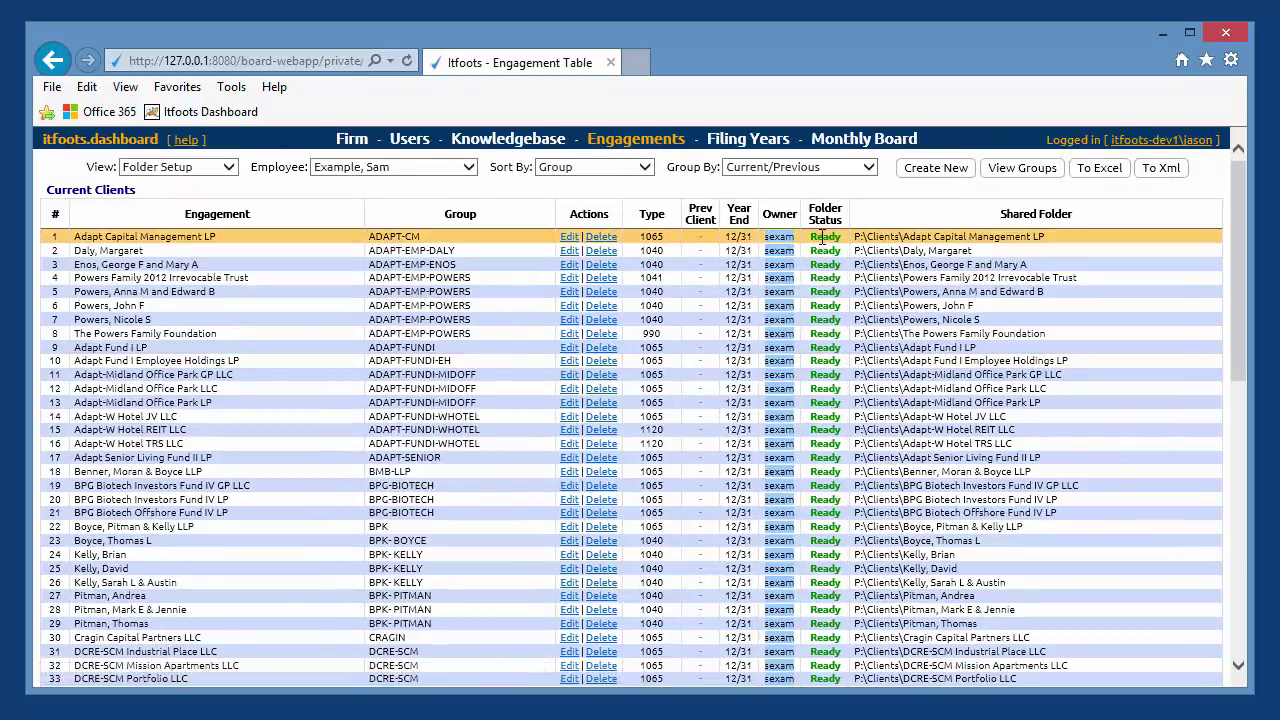
{"action": "left_click", "coordinate": [495, 139]}
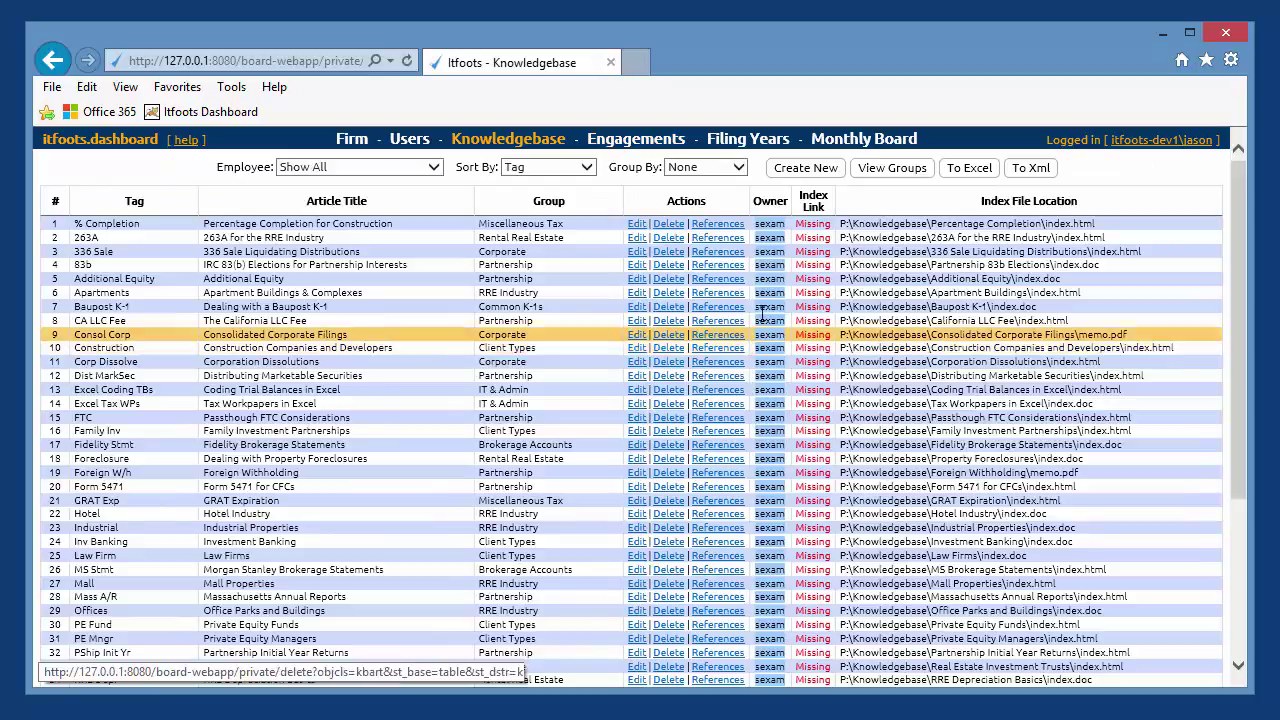
{"action": "mouse_move", "coordinate": [812, 225]}
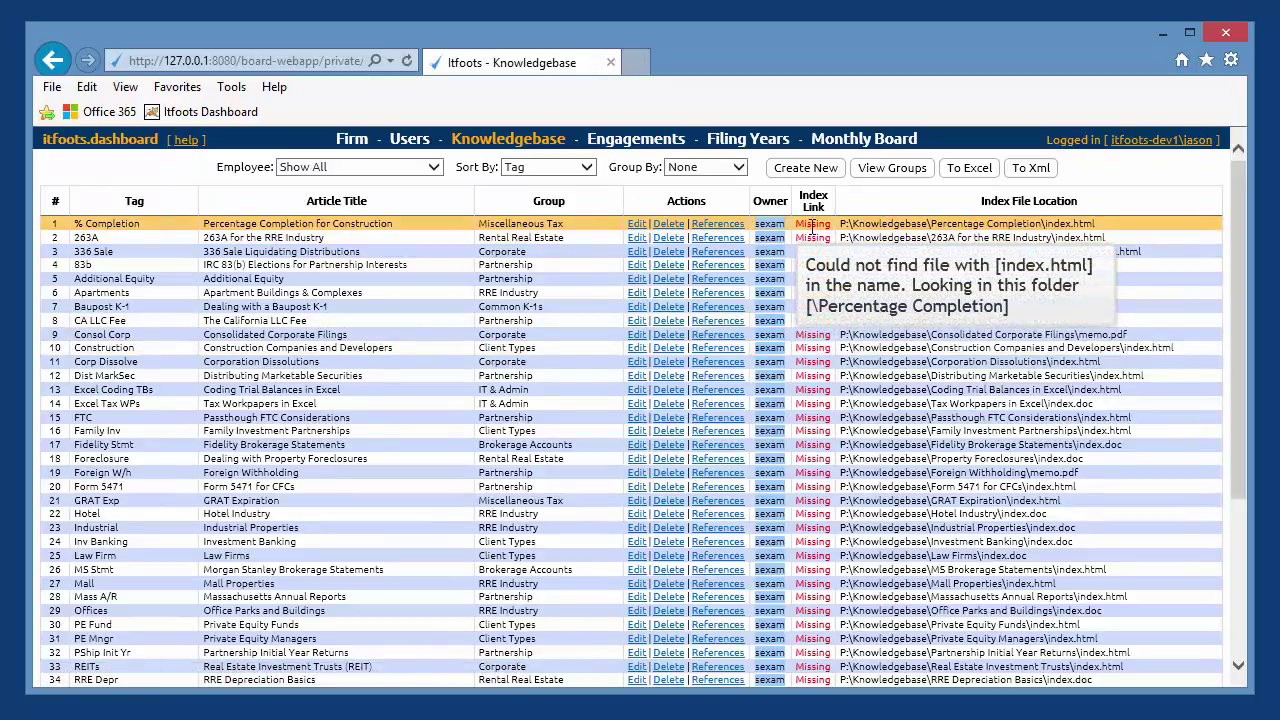
{"action": "mouse_move", "coordinate": [808, 252]}
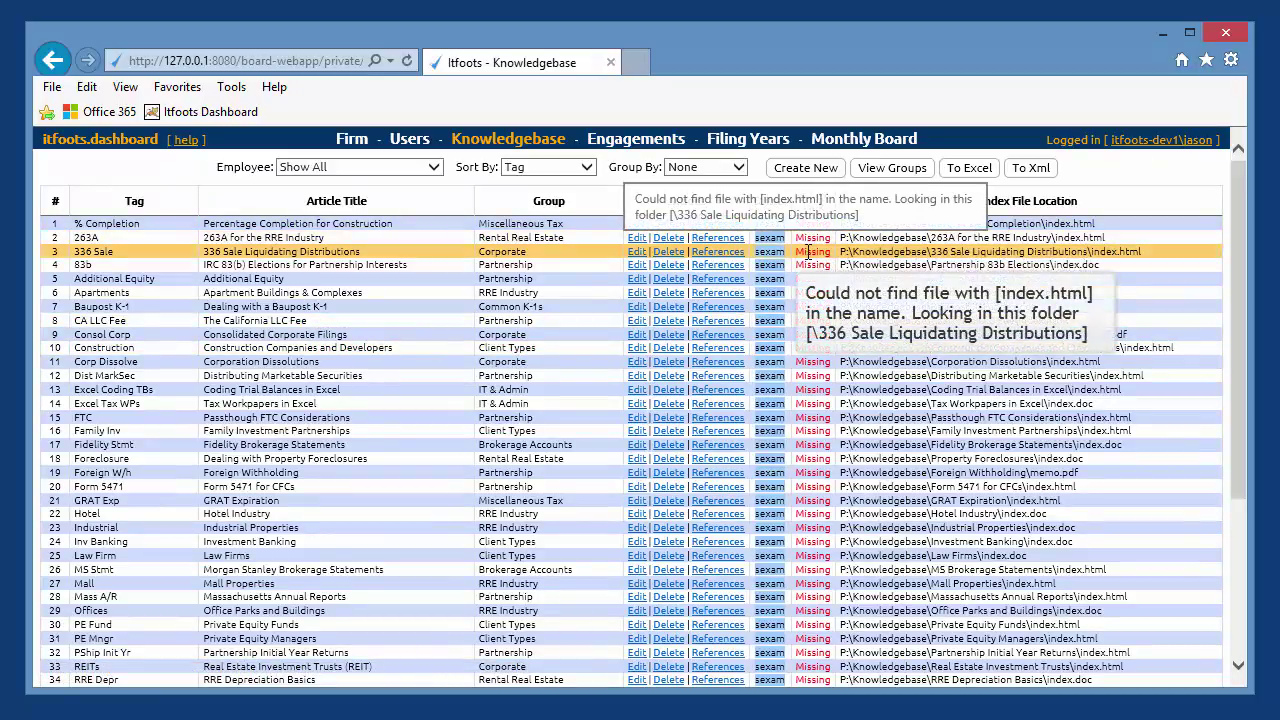
- Minimize the browser and the Knowledgebase folder window, and close Dashboard Server Tools
{"action": "left_click", "coordinate": [1161, 34]}
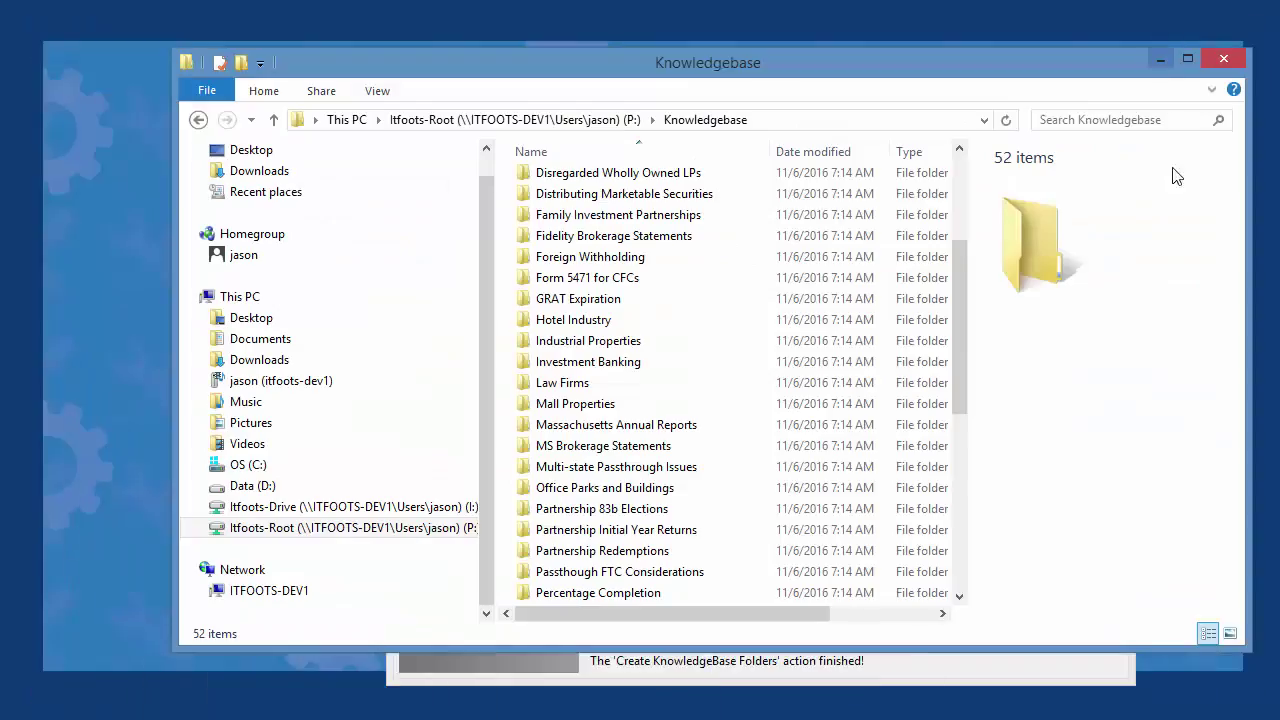
{"action": "left_click", "coordinate": [1158, 60]}
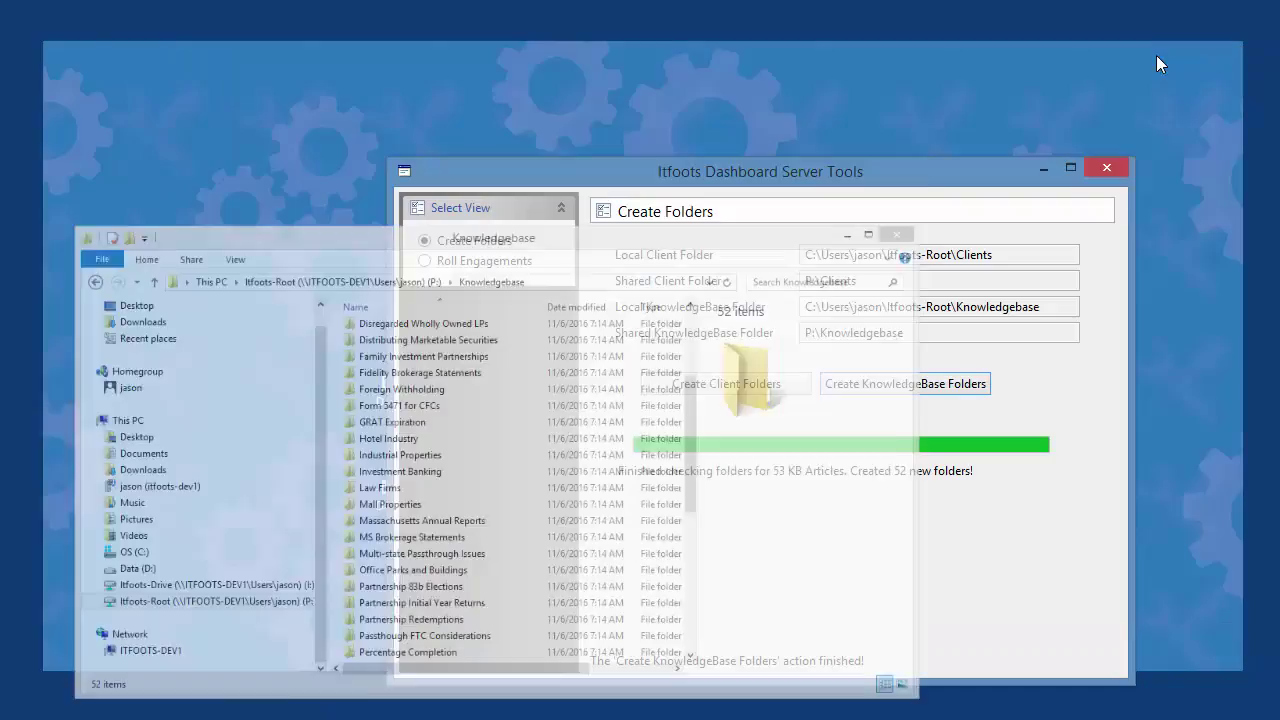
{"action": "left_click_drag", "start_coordinate": [900, 177], "coordinate": [868, 167]}
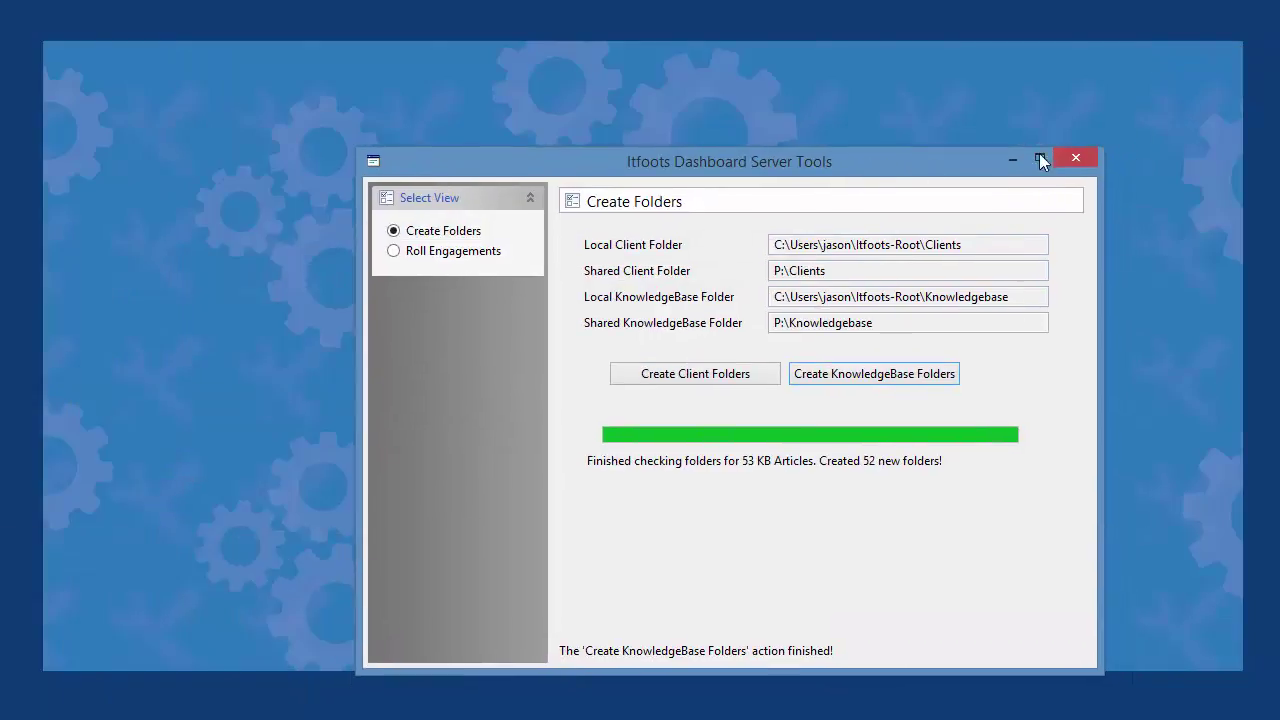
{"action": "left_click", "coordinate": [1076, 152]}
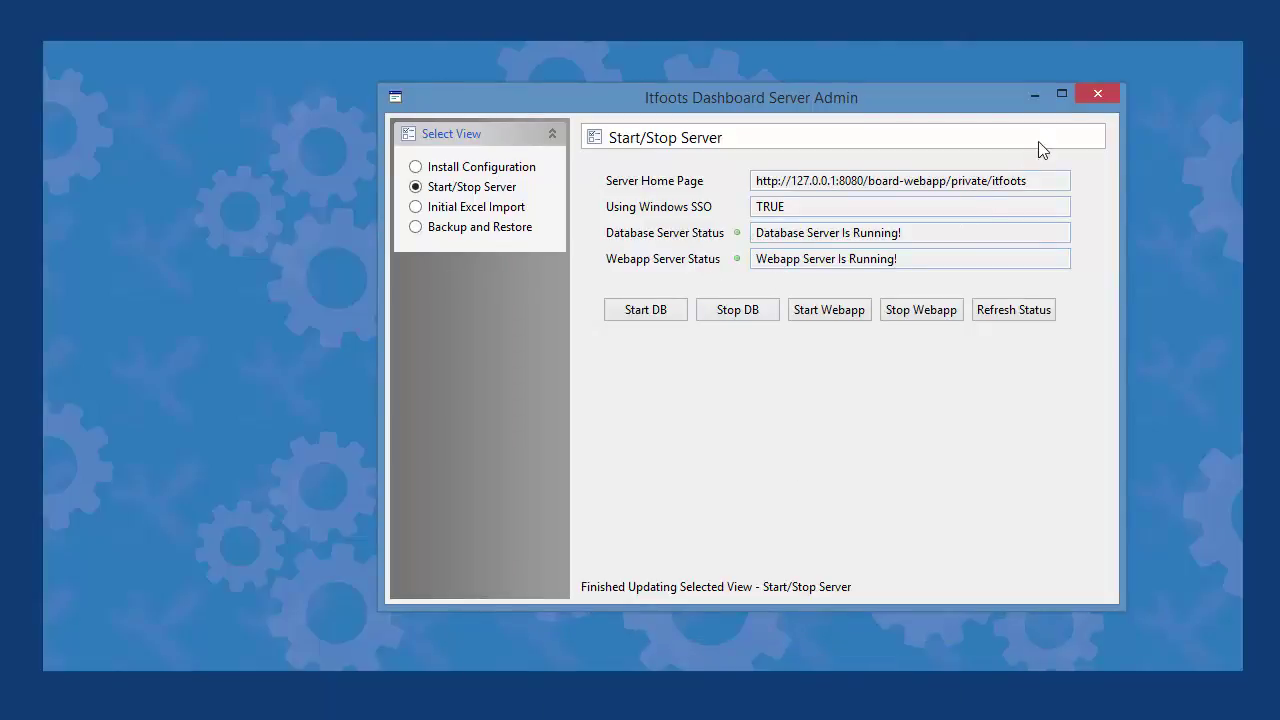
- In Dashboard Server Admin, try to exit, stop the Webapp and Database servers, and minimize the window
{"action": "left_click", "coordinate": [1097, 96]}
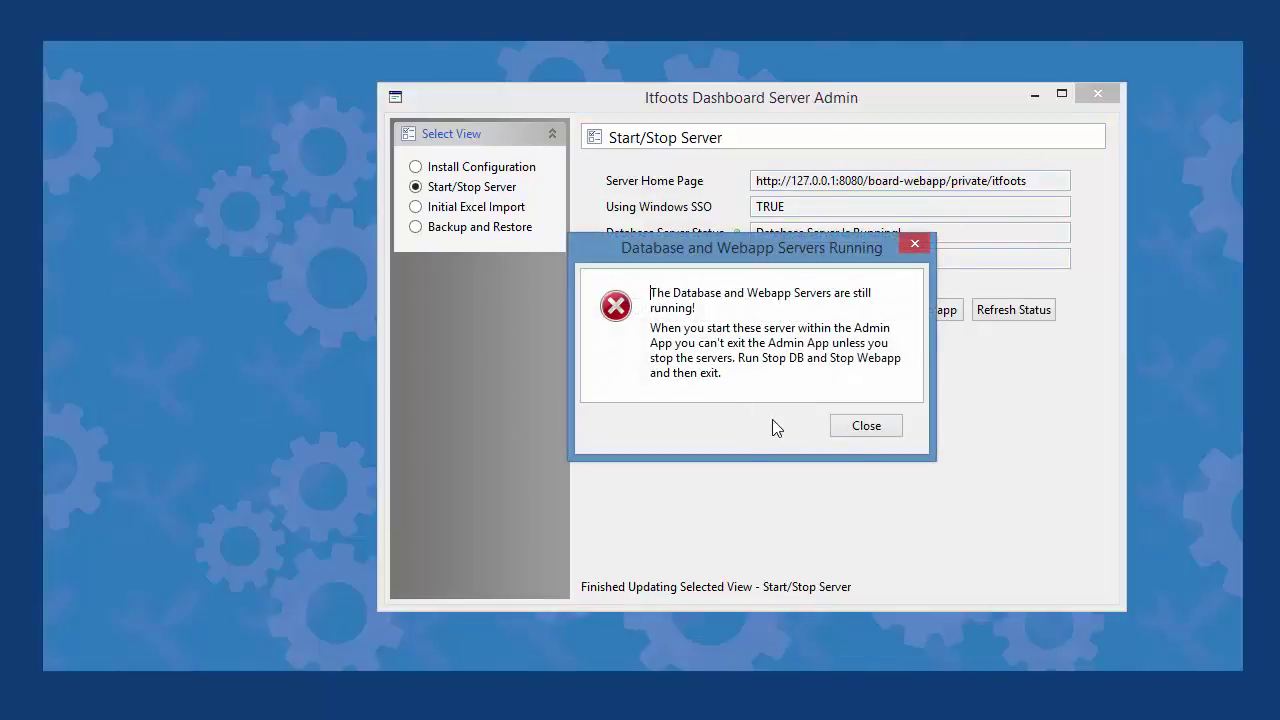
{"action": "left_click", "coordinate": [875, 431]}
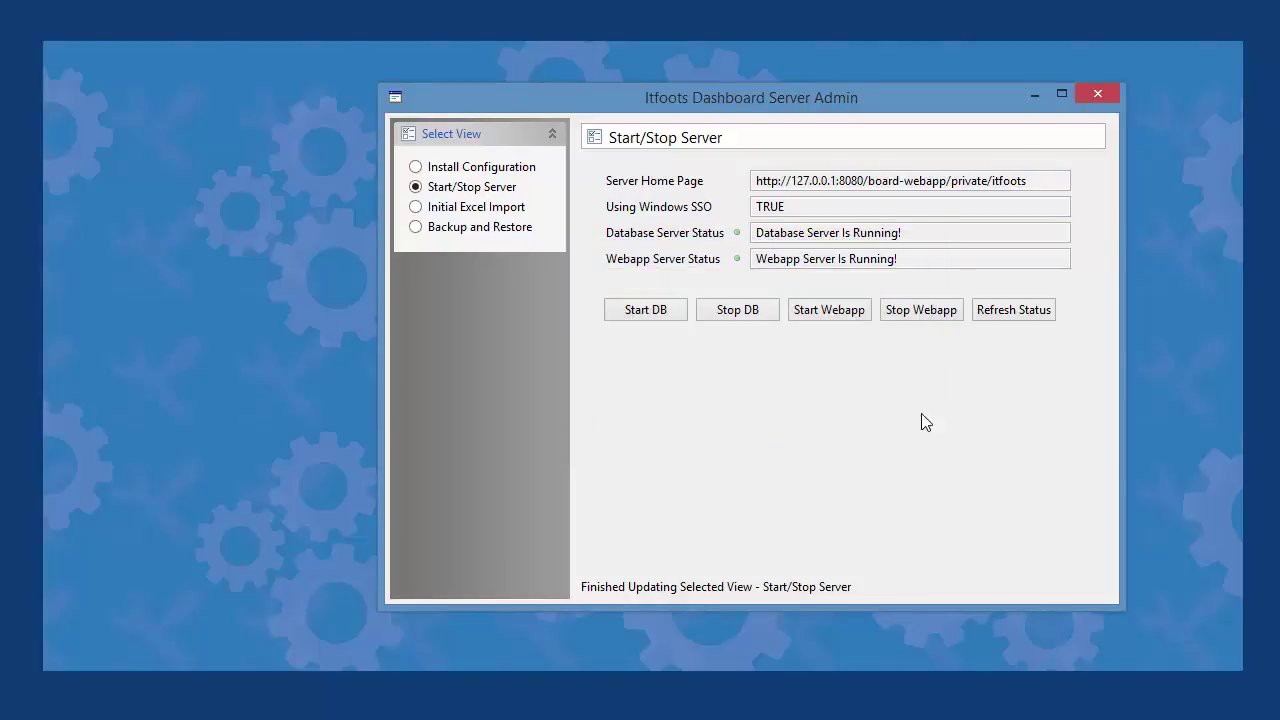
{"action": "left_click", "coordinate": [932, 312]}
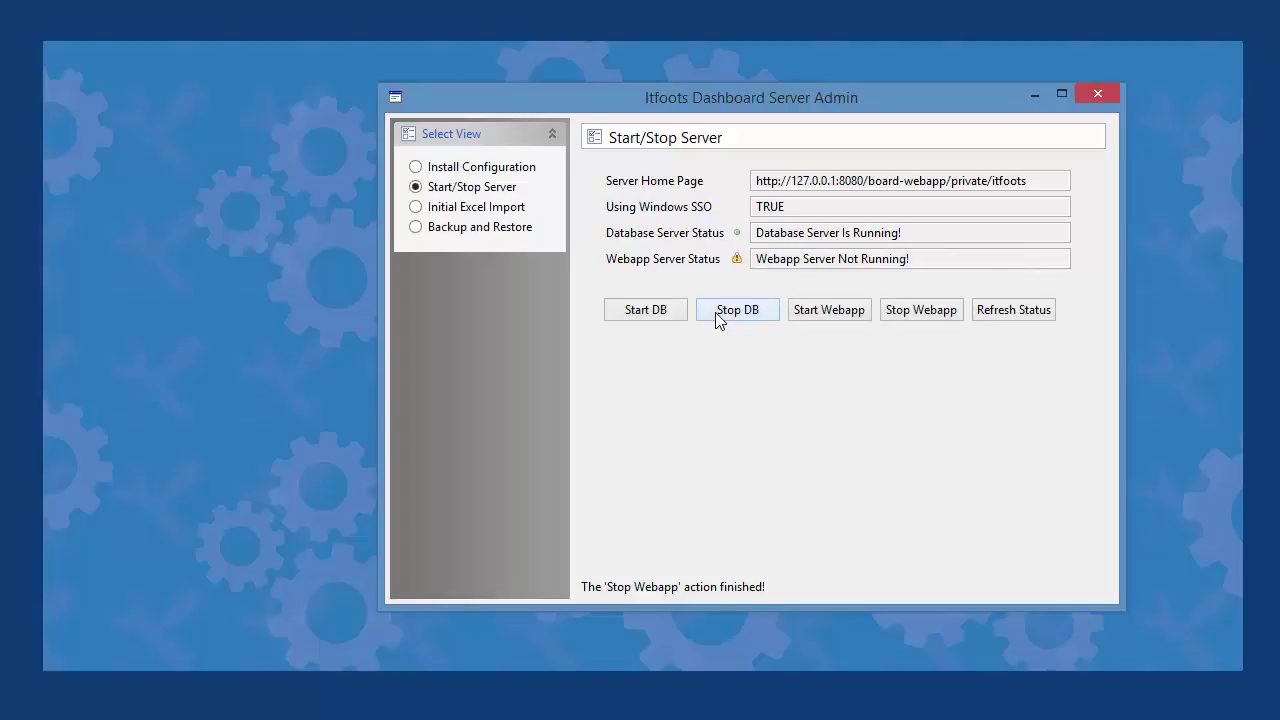
{"action": "left_click", "coordinate": [717, 314]}
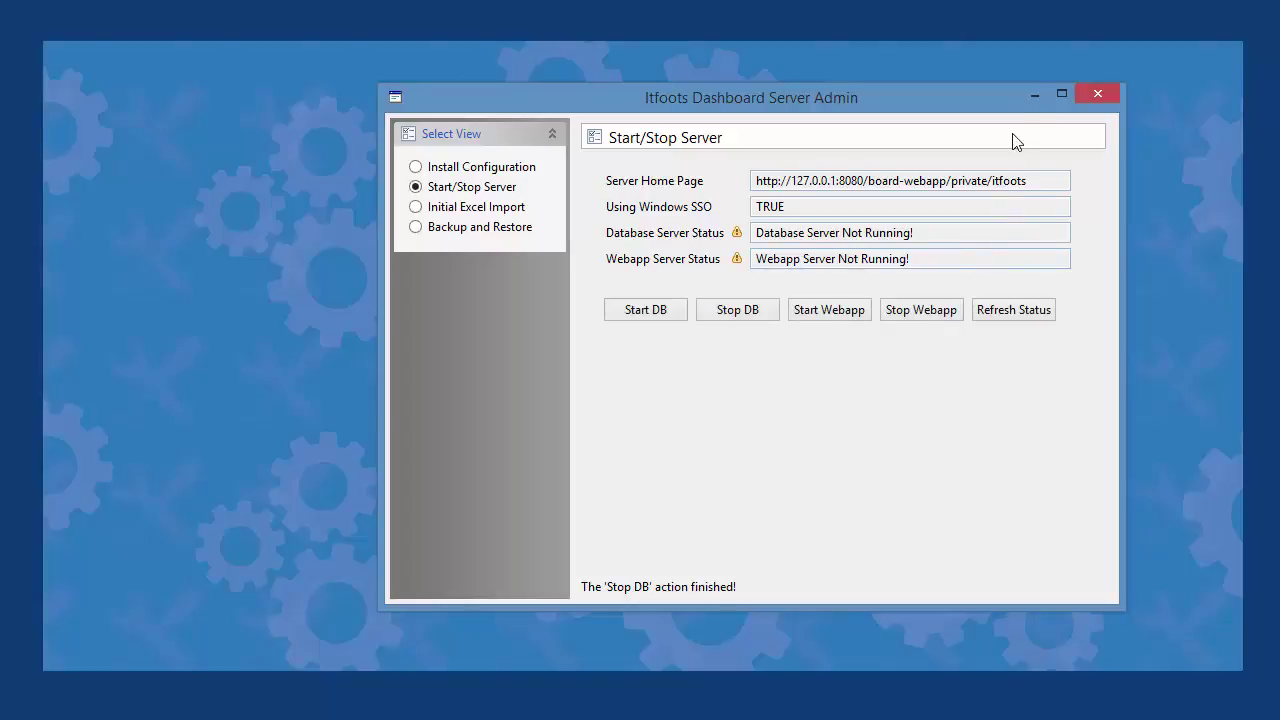
{"action": "left_click", "coordinate": [1032, 92]}
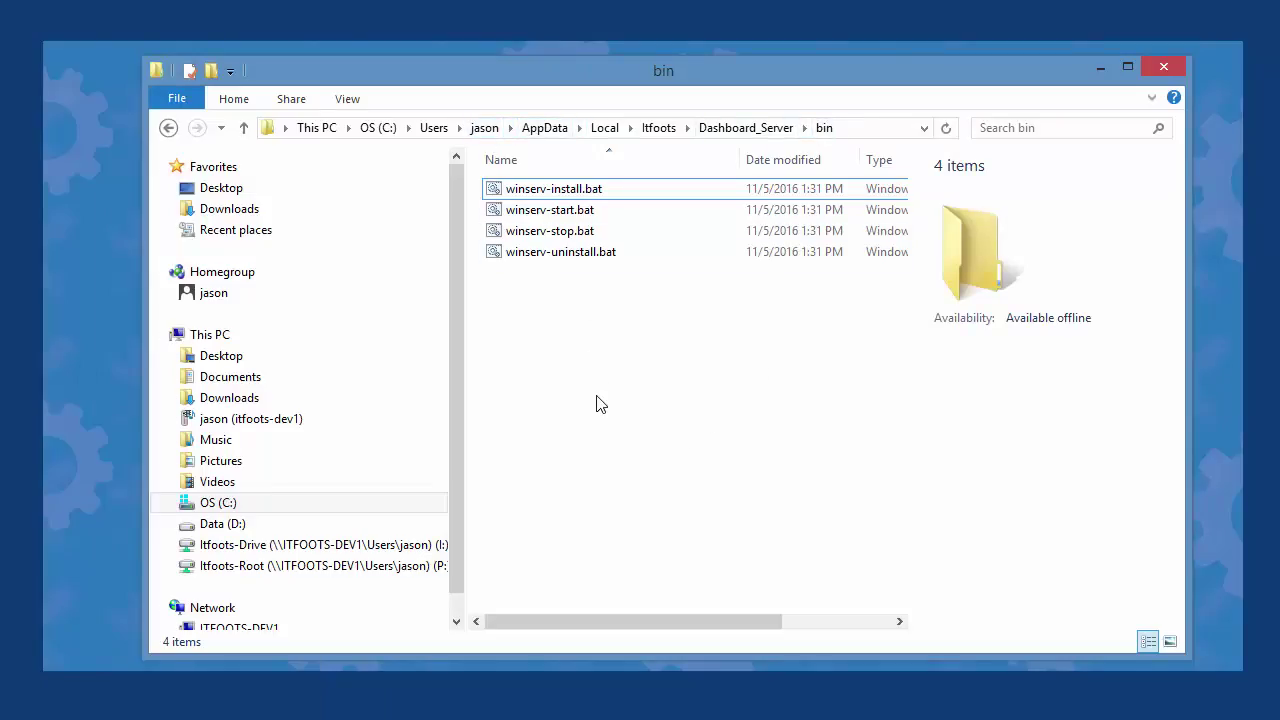
- Run winserv-install.bat from the Dashboard_Server\bin folder as administrator to install the Windows services, and dismiss the finished script
{"action": "left_click", "coordinate": [562, 190]}
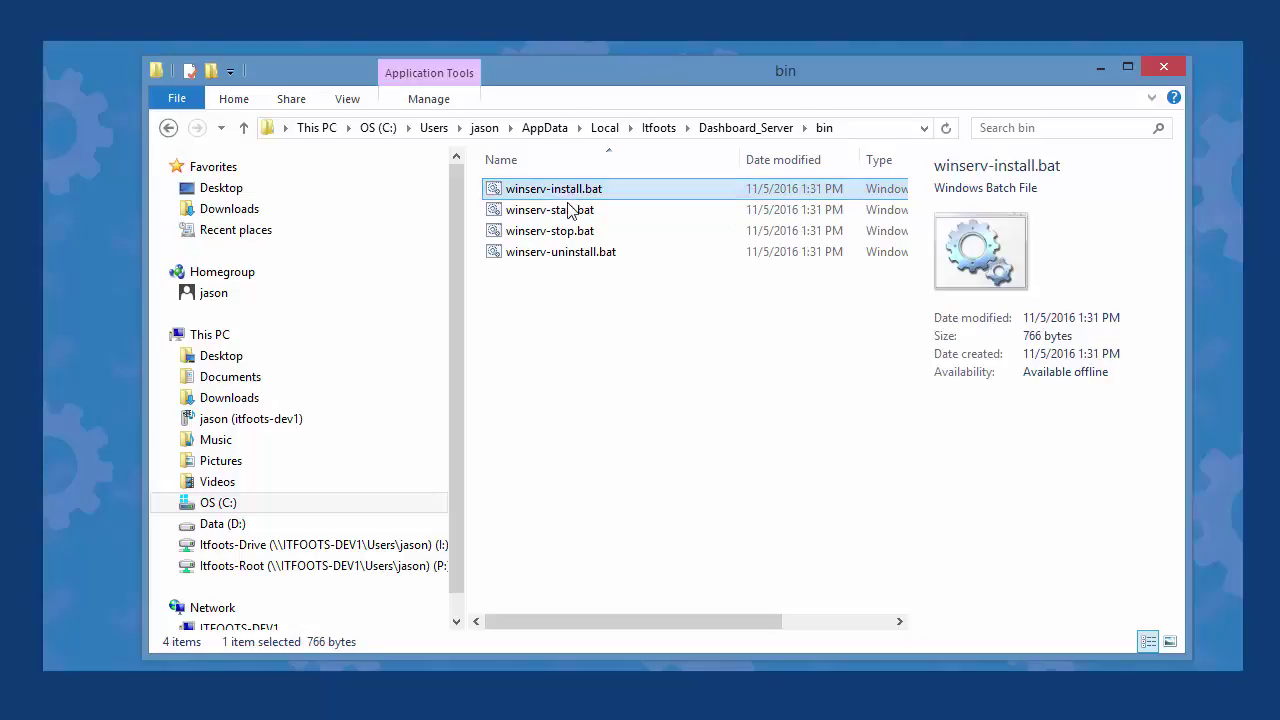
{"action": "right_click", "coordinate": [580, 195]}
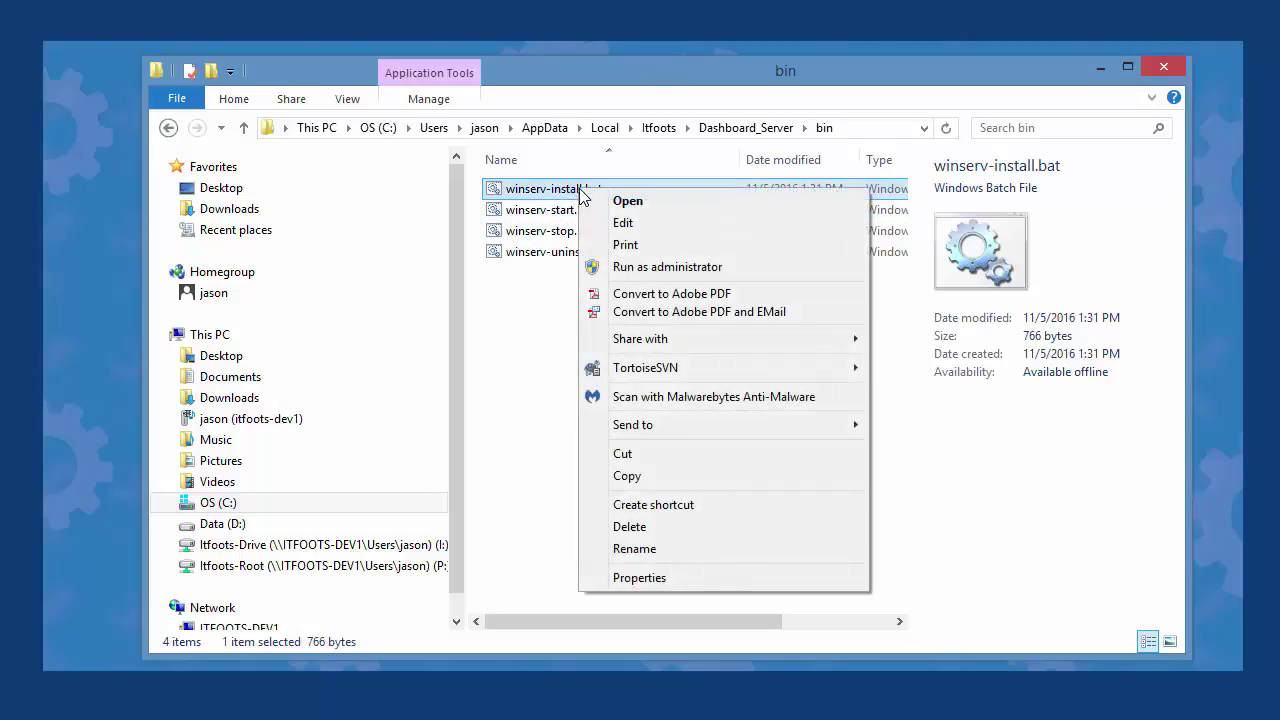
{"action": "left_click", "coordinate": [703, 268]}
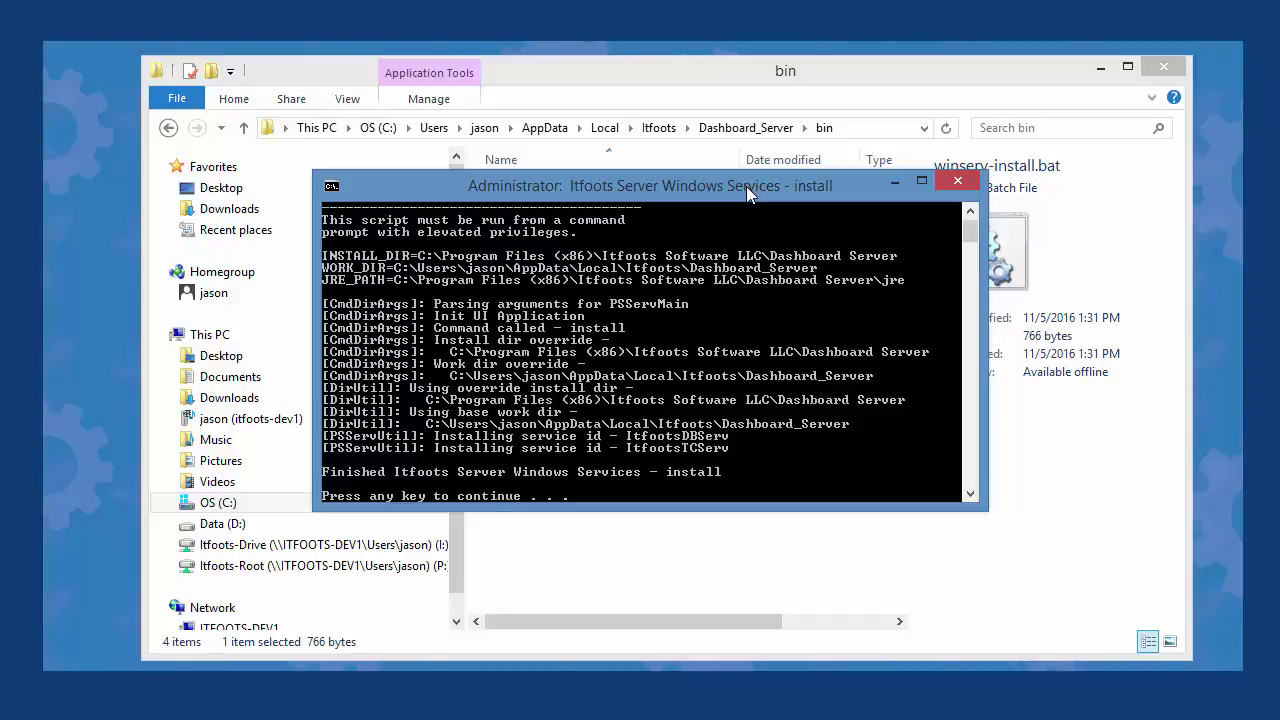
{"action": "key", "text": "Return"}
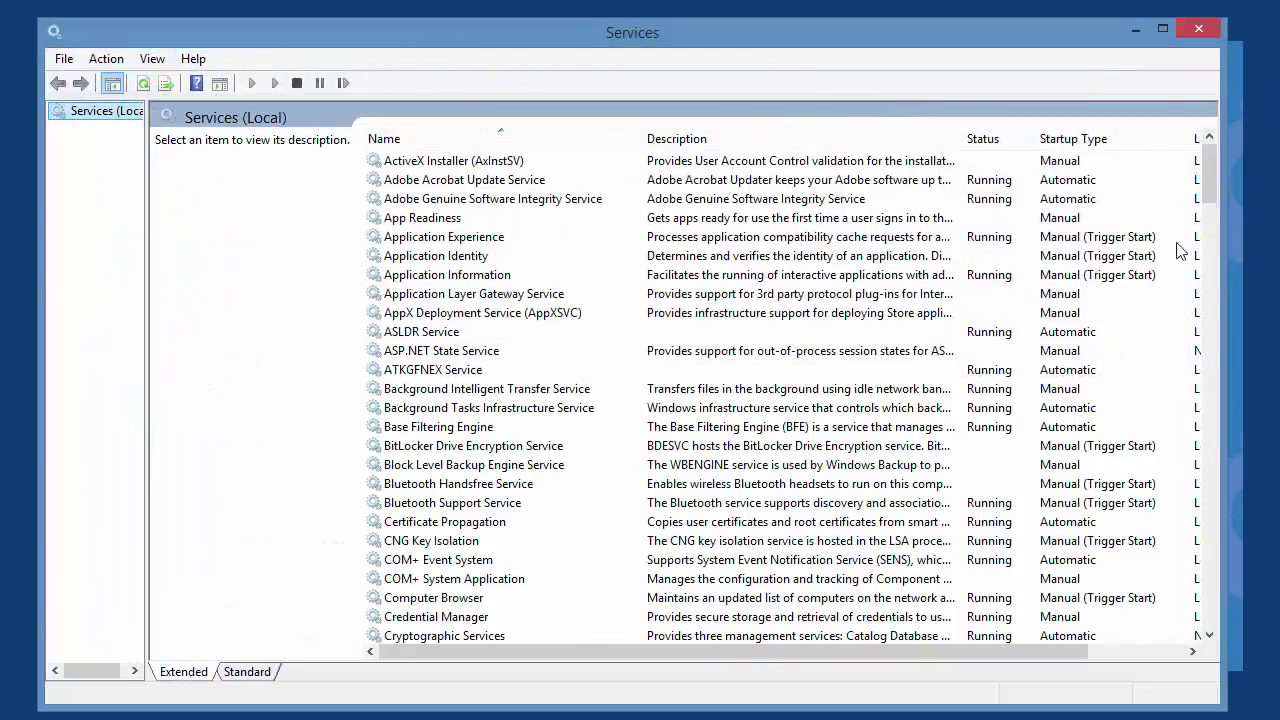
- Start the Itfoots Database Server service and the Itfoots Tomcat Server service
{"action": "left_click_drag", "start_coordinate": [1210, 179], "coordinate": [1231, 313]}
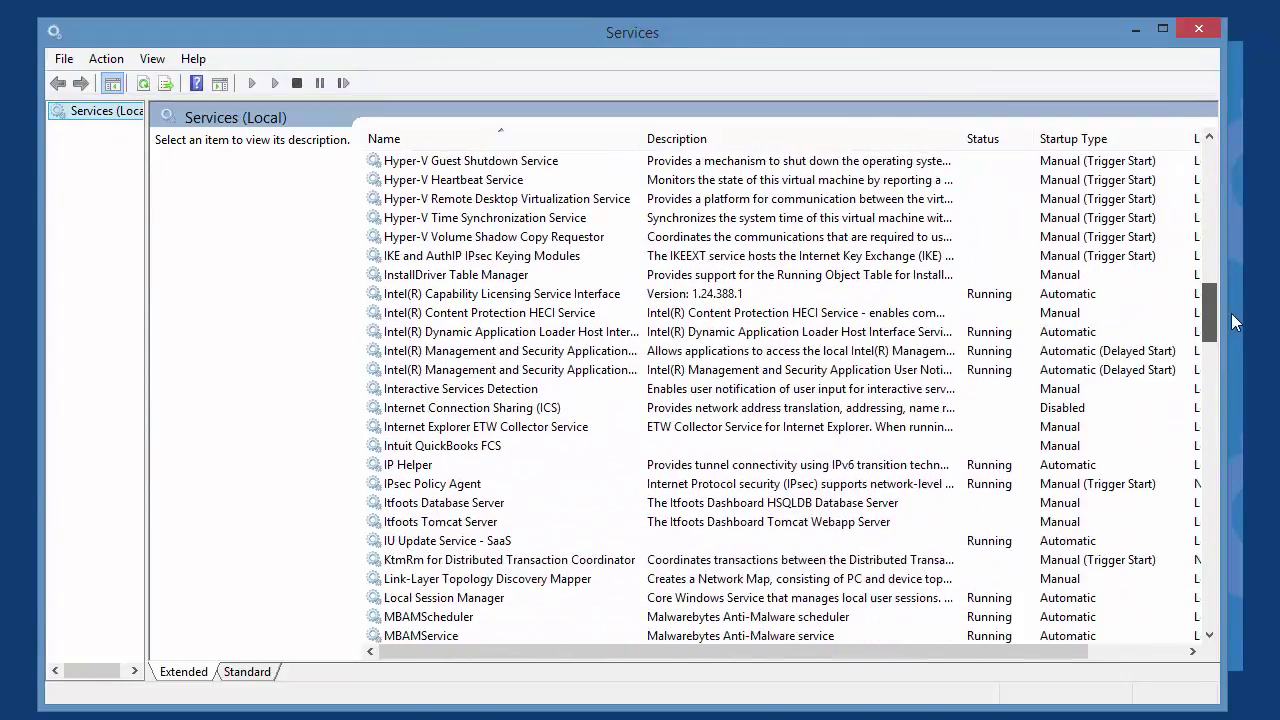
{"action": "left_click", "coordinate": [724, 506]}
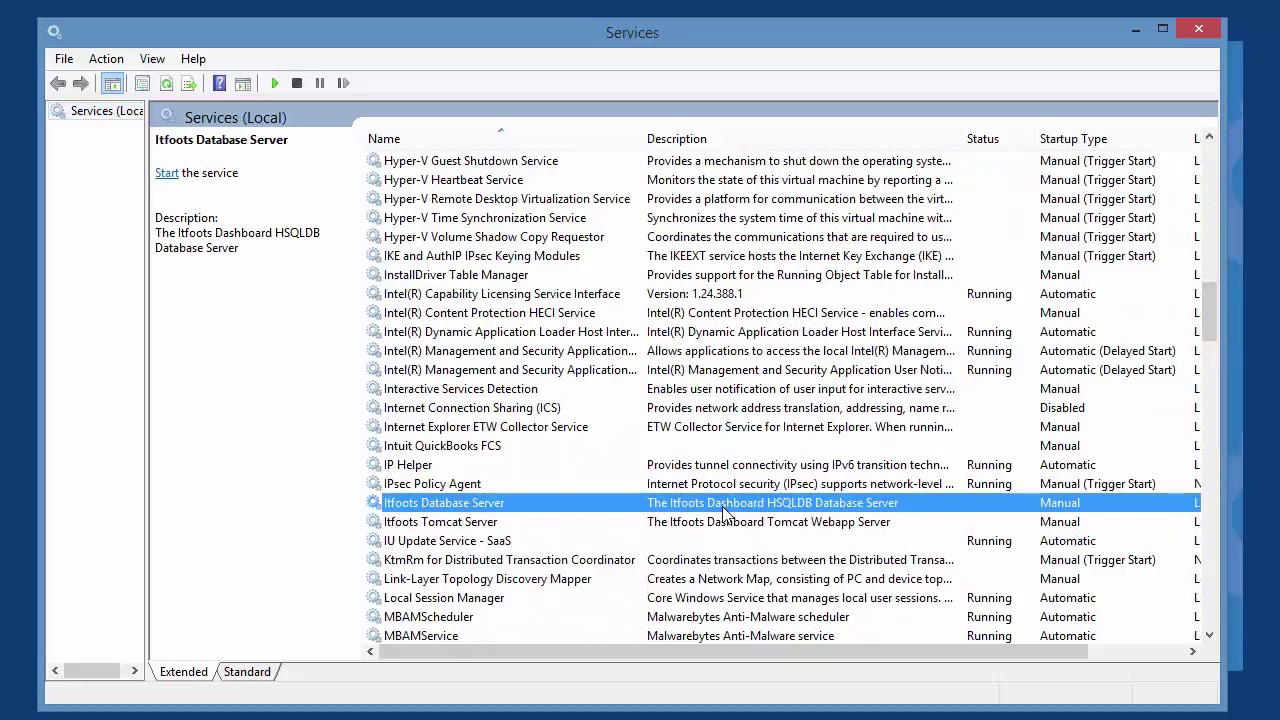
{"action": "left_click", "coordinate": [166, 173]}
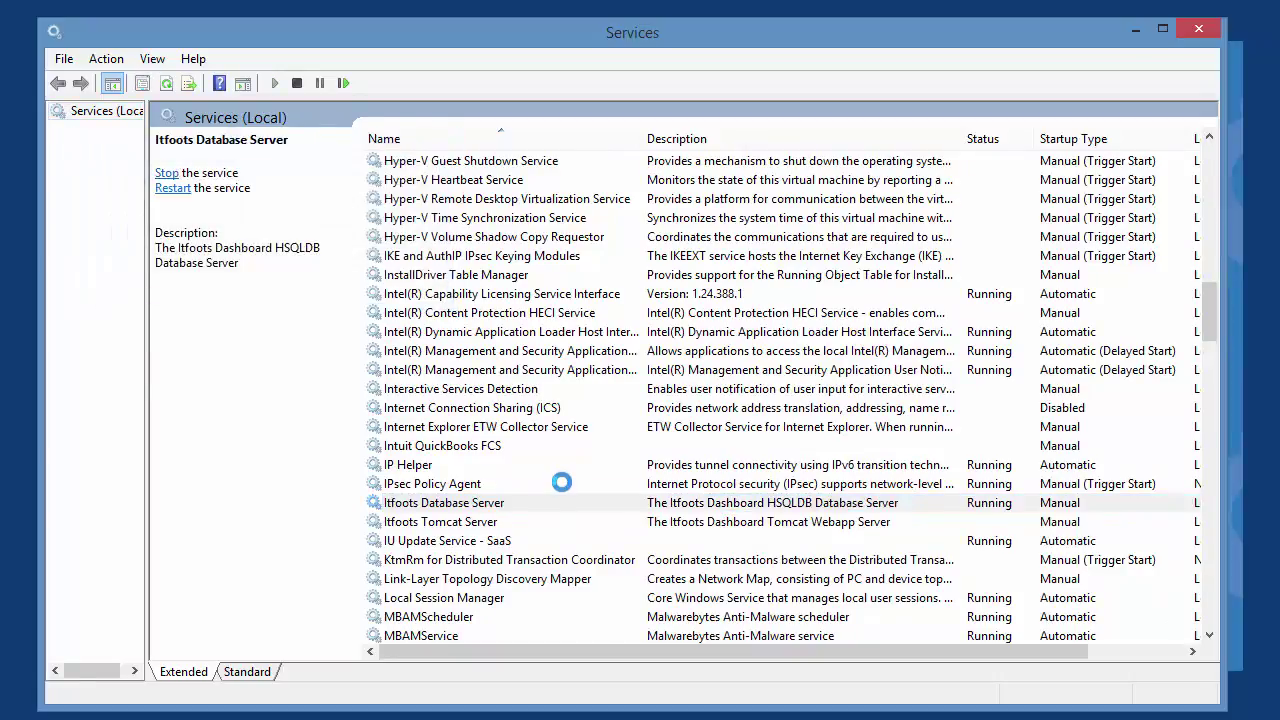
{"action": "left_click", "coordinate": [492, 522]}
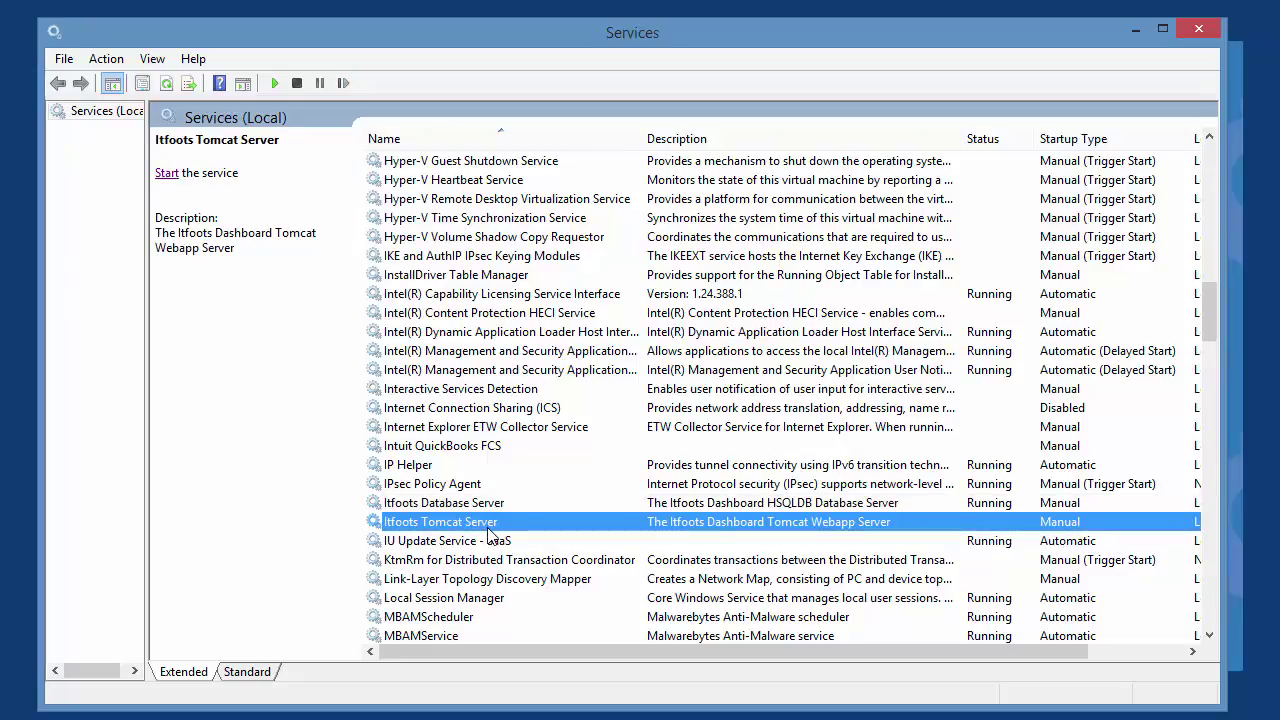
{"action": "left_click", "coordinate": [166, 174]}
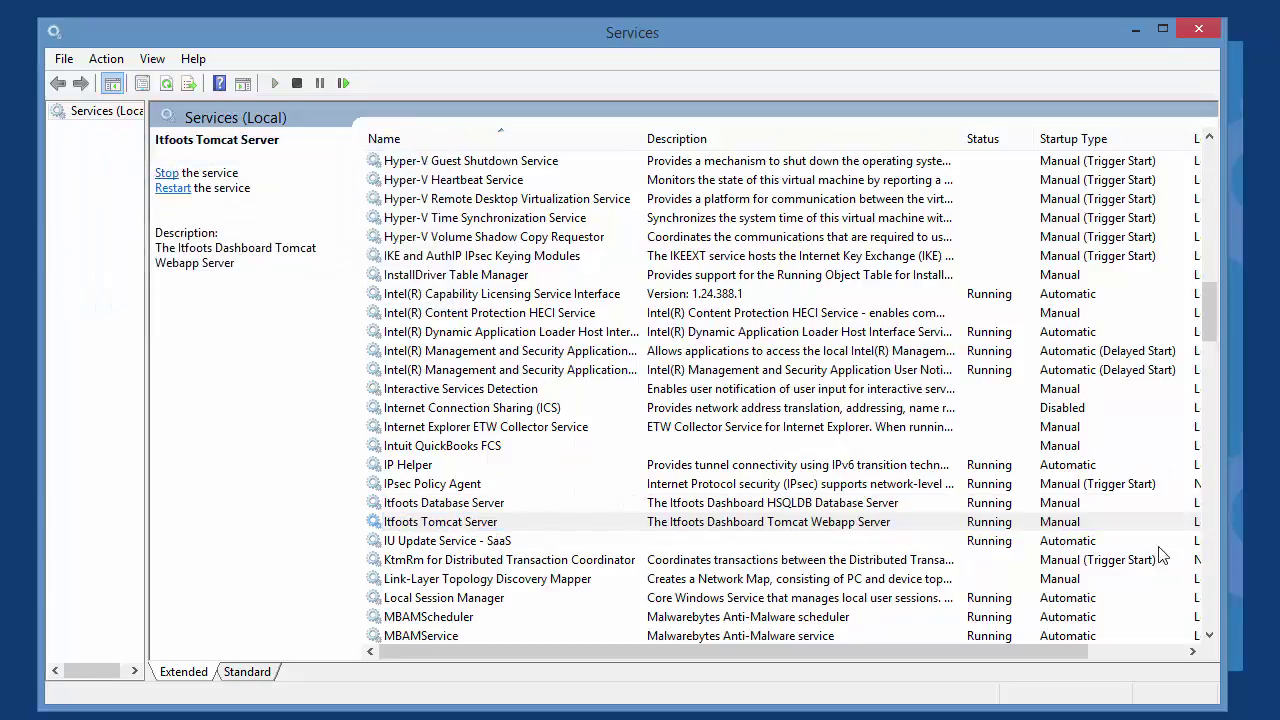
- Minimize the Services and bin folder windows, bring back Dashboard Server Admin, and refresh the Database and Webapp server status
{"action": "left_click", "coordinate": [1133, 37]}
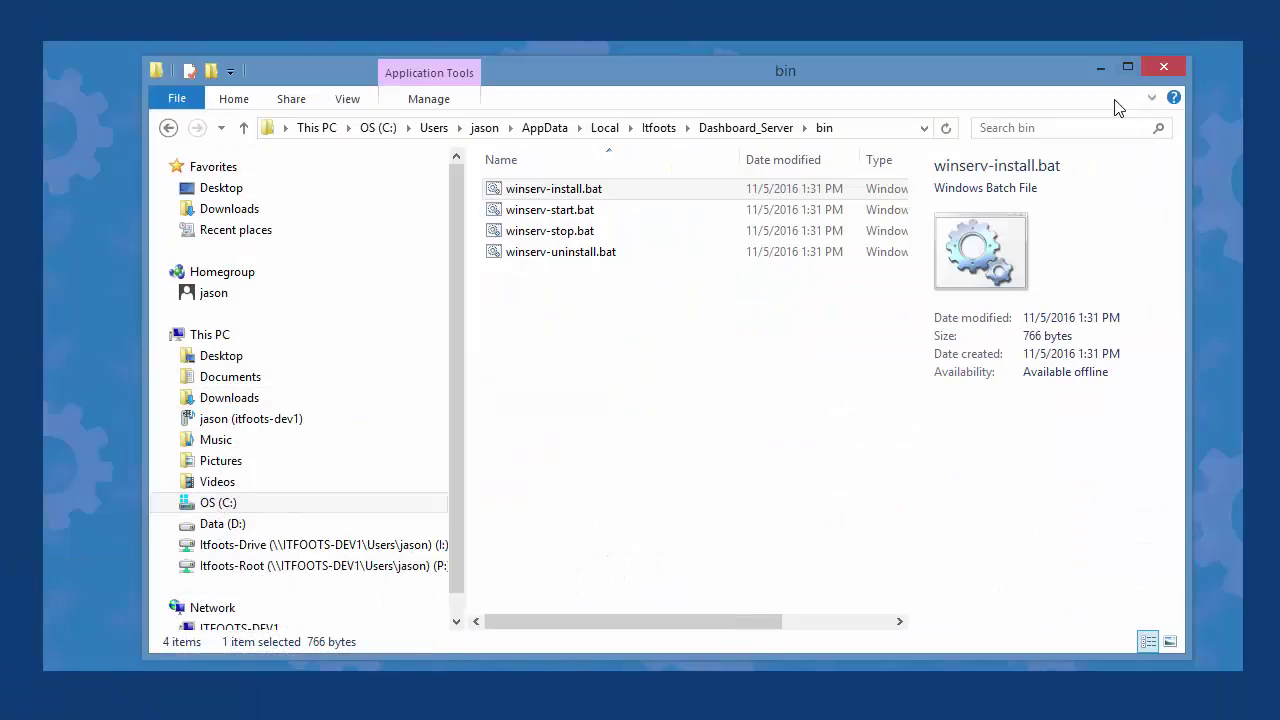
{"action": "left_click", "coordinate": [1097, 68]}
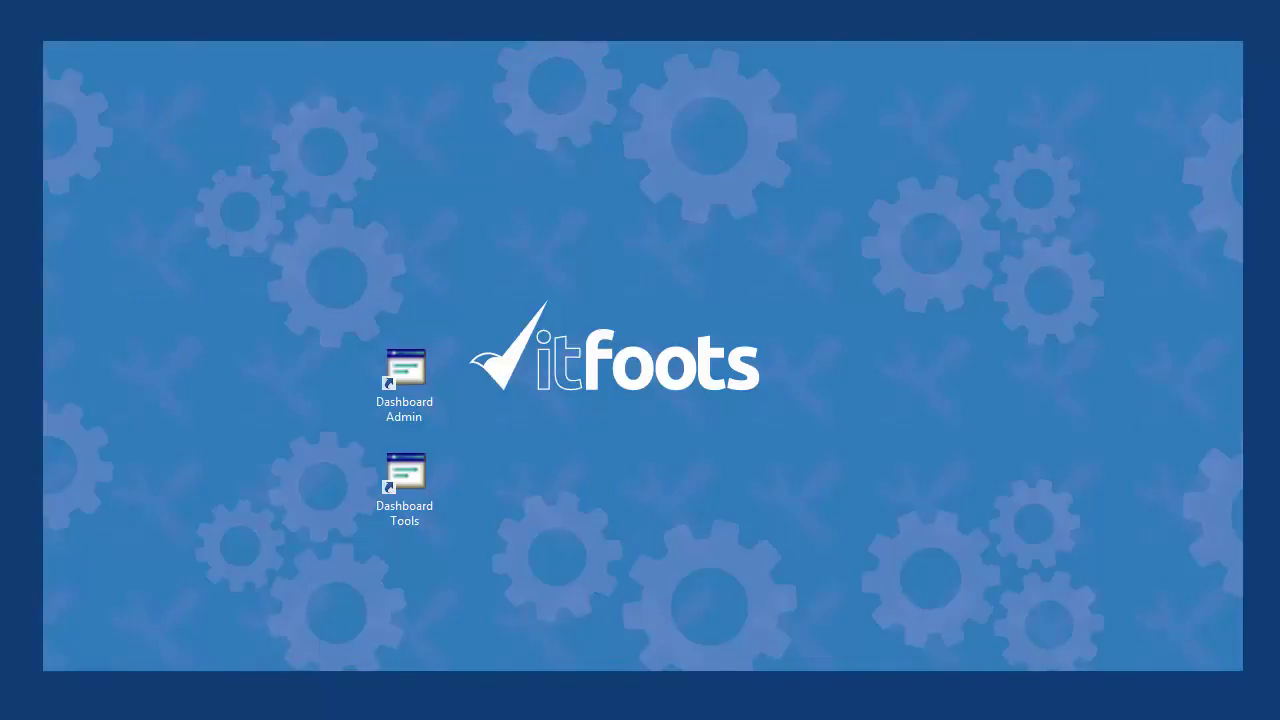
{"action": "left_click", "coordinate": [756, 715]}
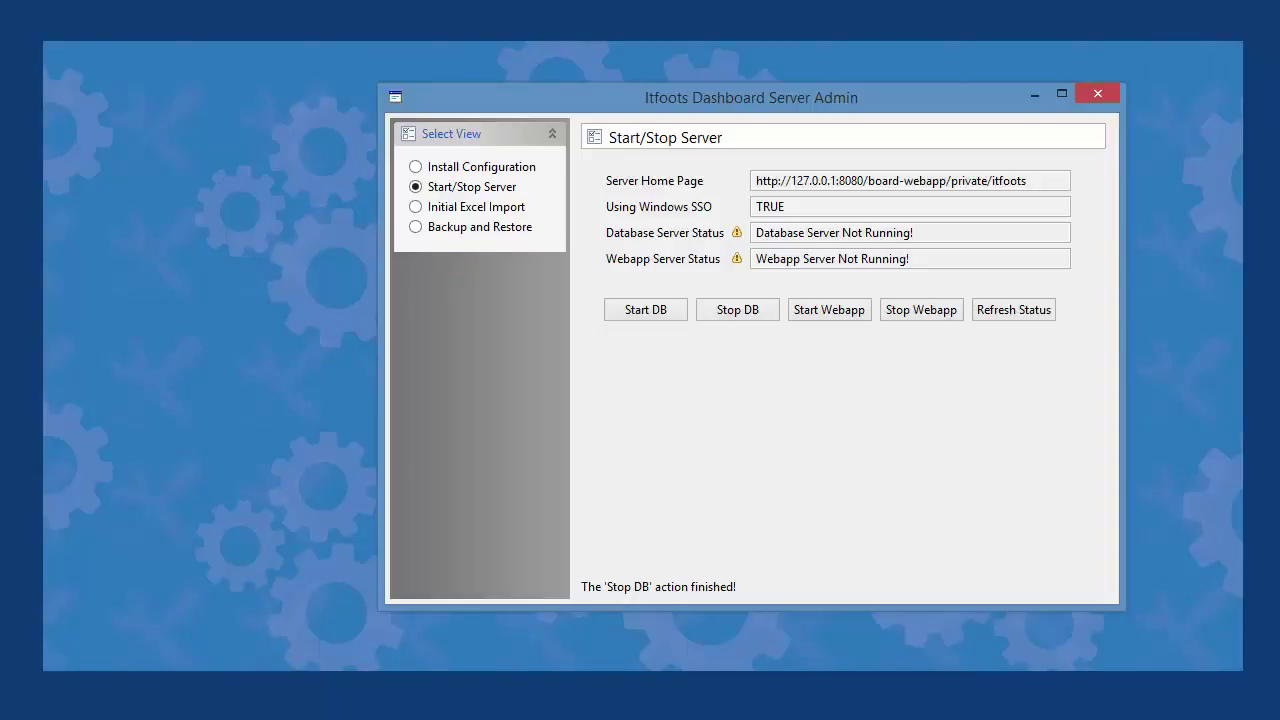
{"action": "left_click", "coordinate": [1014, 310]}
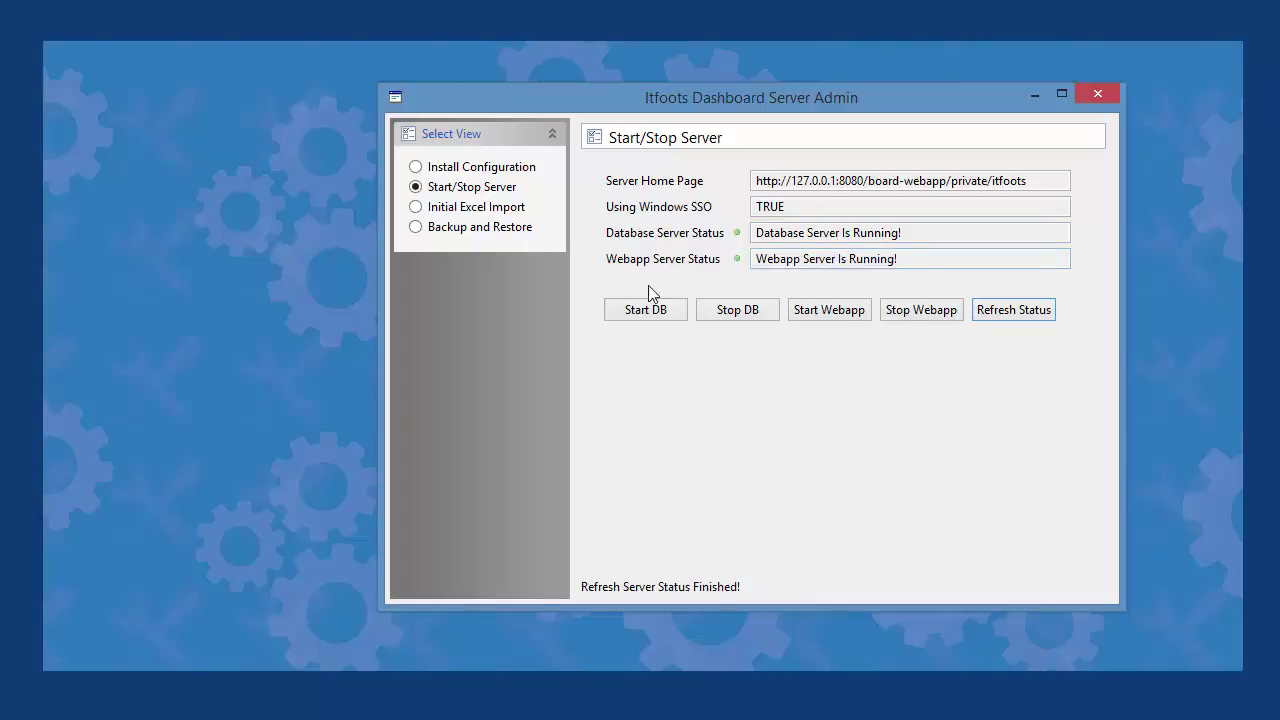
- Show the Install Configuration view, run ipconfig in Command Prompt to look up the Wi-Fi adapter's IPv4 address, and exit the prompt
{"action": "left_click", "coordinate": [415, 166]}
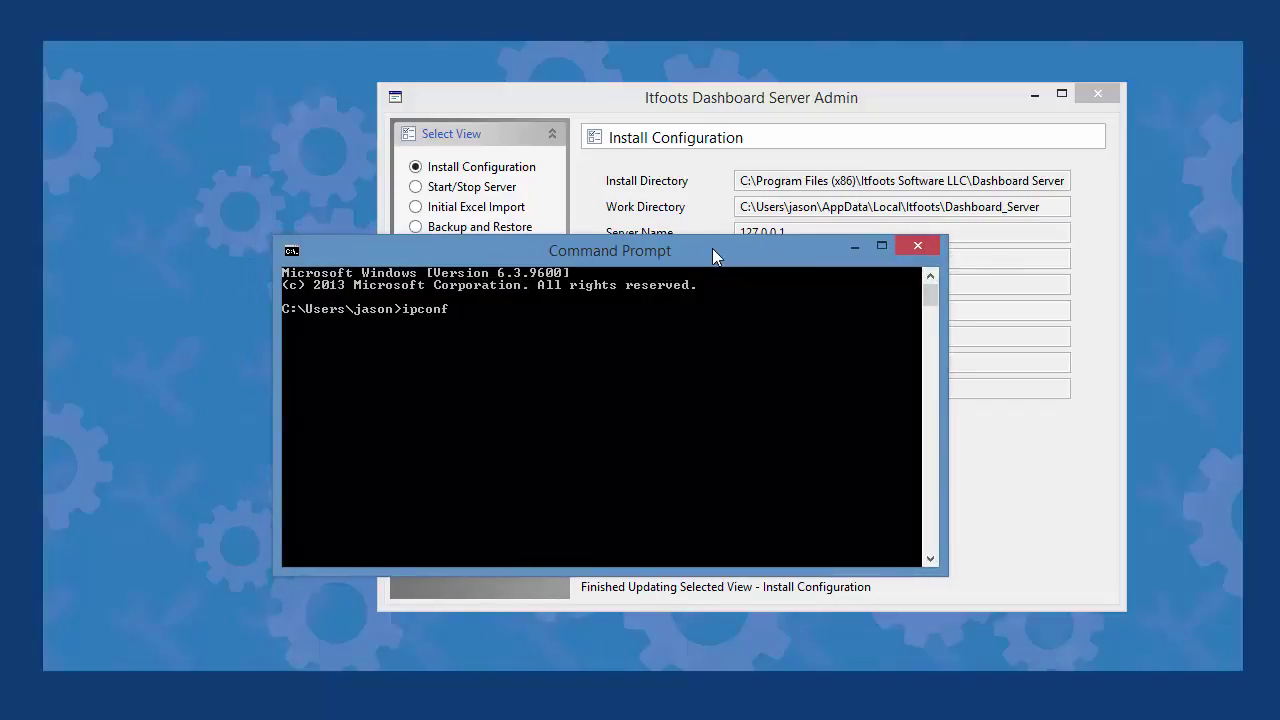
{"action": "type", "text": "ig"}
{"action": "key", "text": "Return"}
{"action": "scroll", "coordinate": [730, 363], "scroll_direction": "up", "scroll_amount": 4}
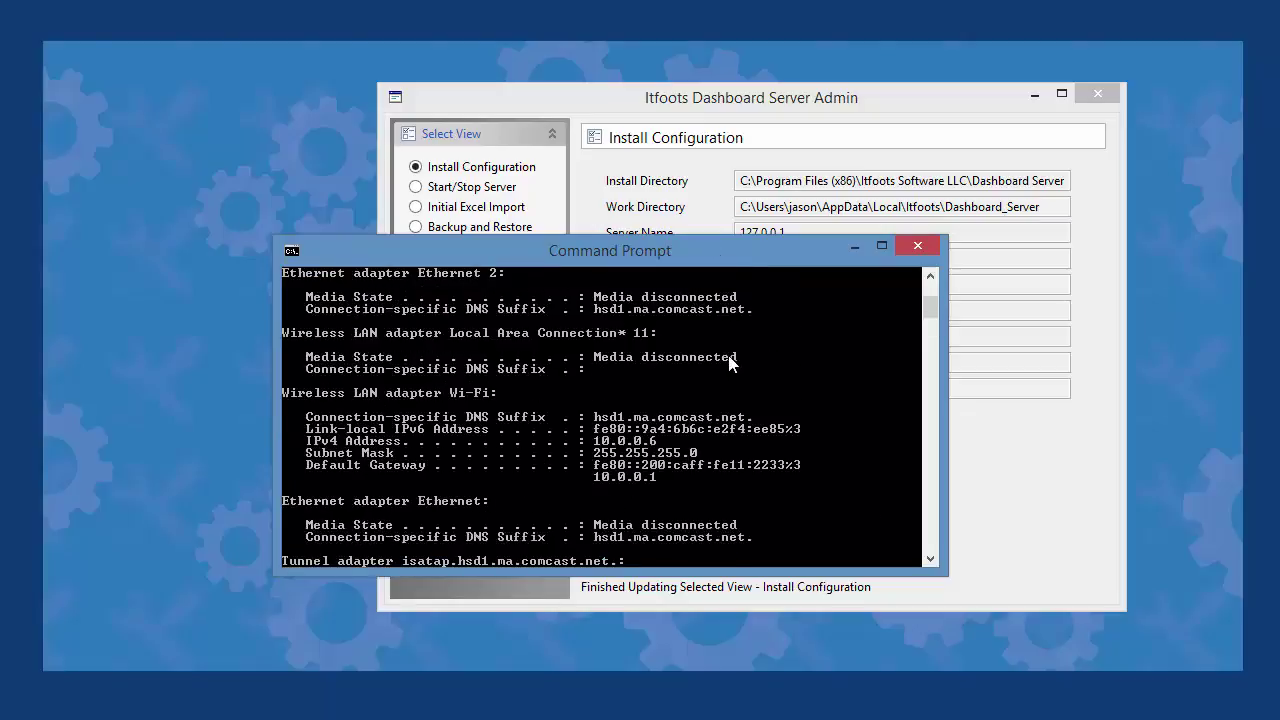
{"action": "scroll", "coordinate": [730, 363], "scroll_direction": "up", "scroll_amount": 1}
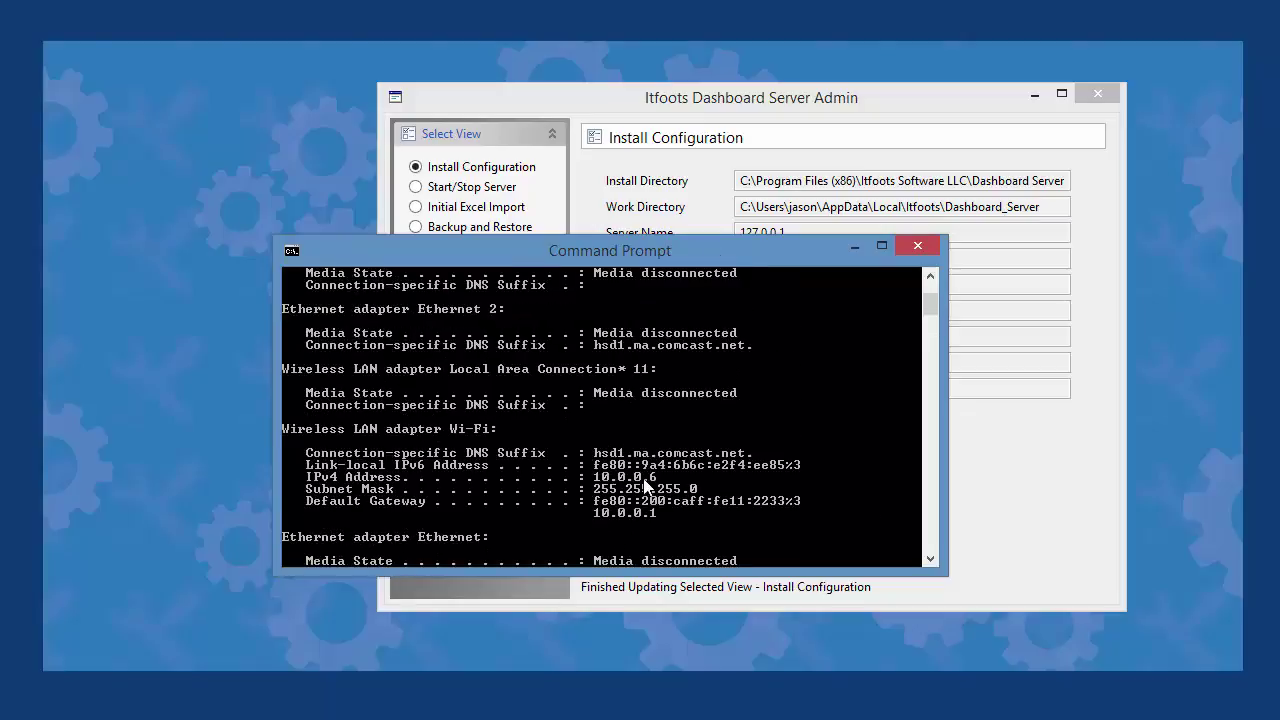
{"action": "scroll", "coordinate": [727, 405], "scroll_direction": "down", "scroll_amount": 10}
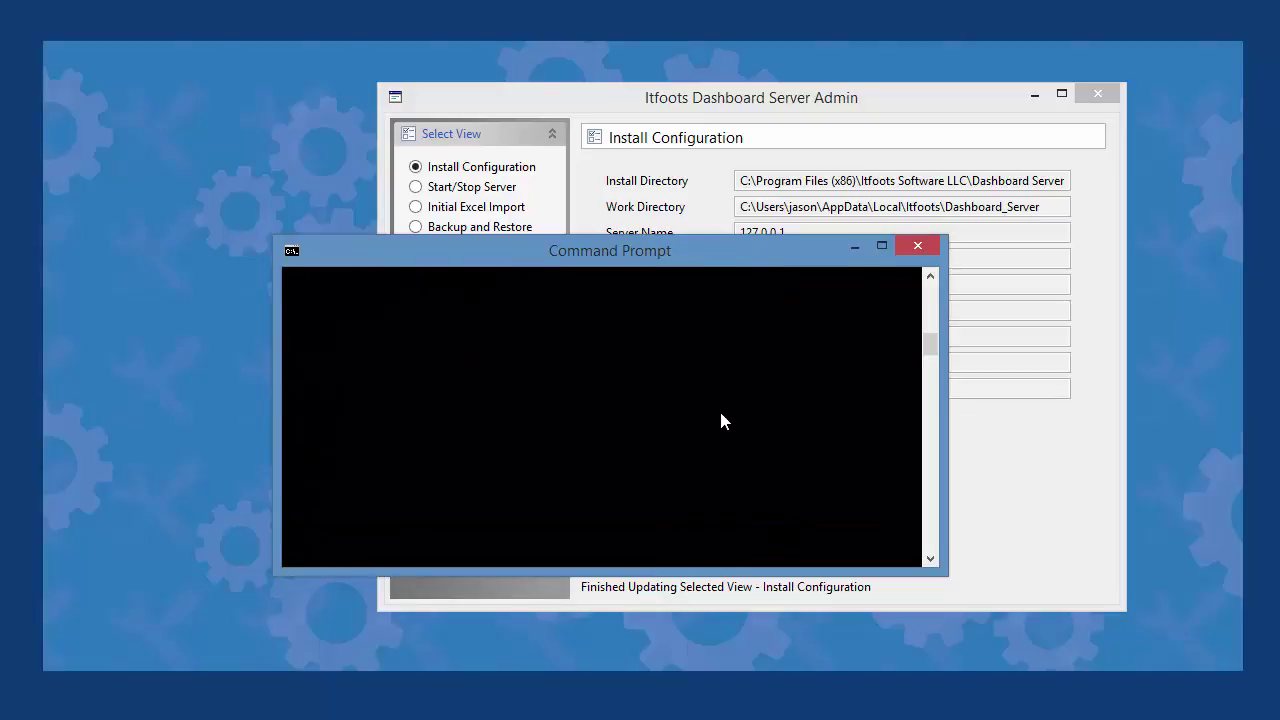
{"action": "type", "text": "exit"}
{"action": "key", "text": "Return"}
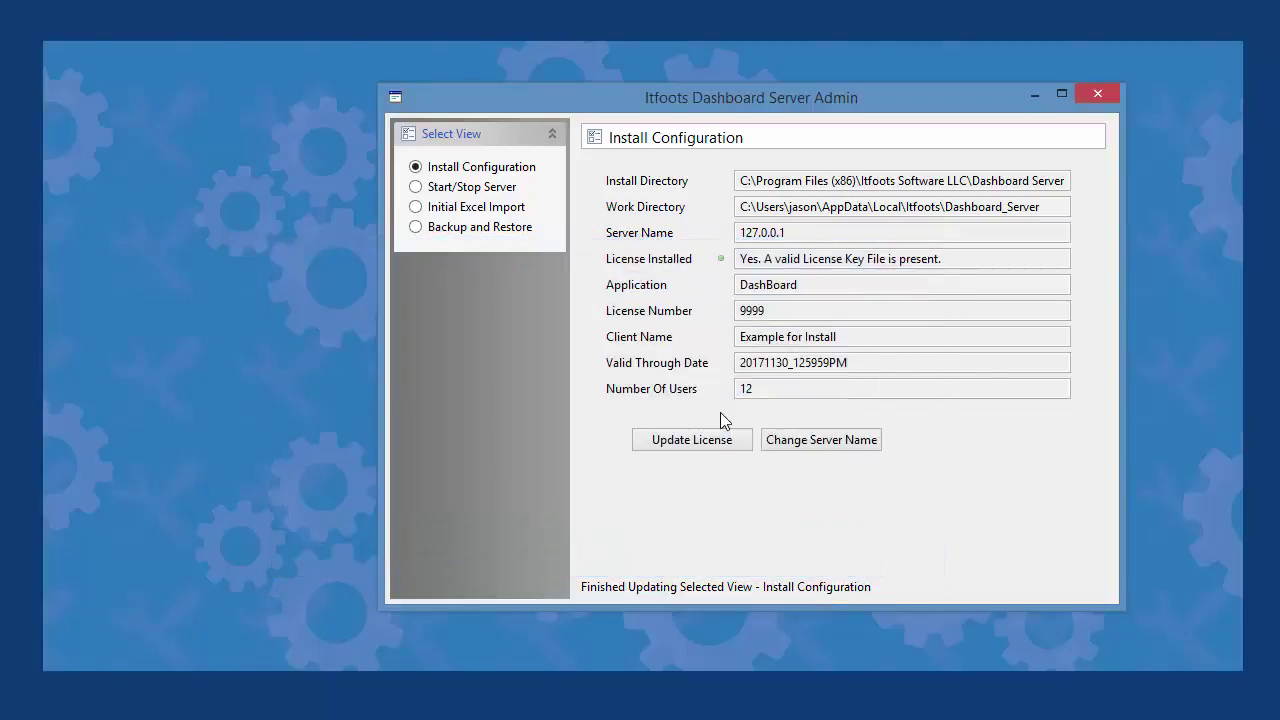
- Change the server name in the install configuration to 10.0.0.6 and save it
{"action": "left_click", "coordinate": [816, 446]}
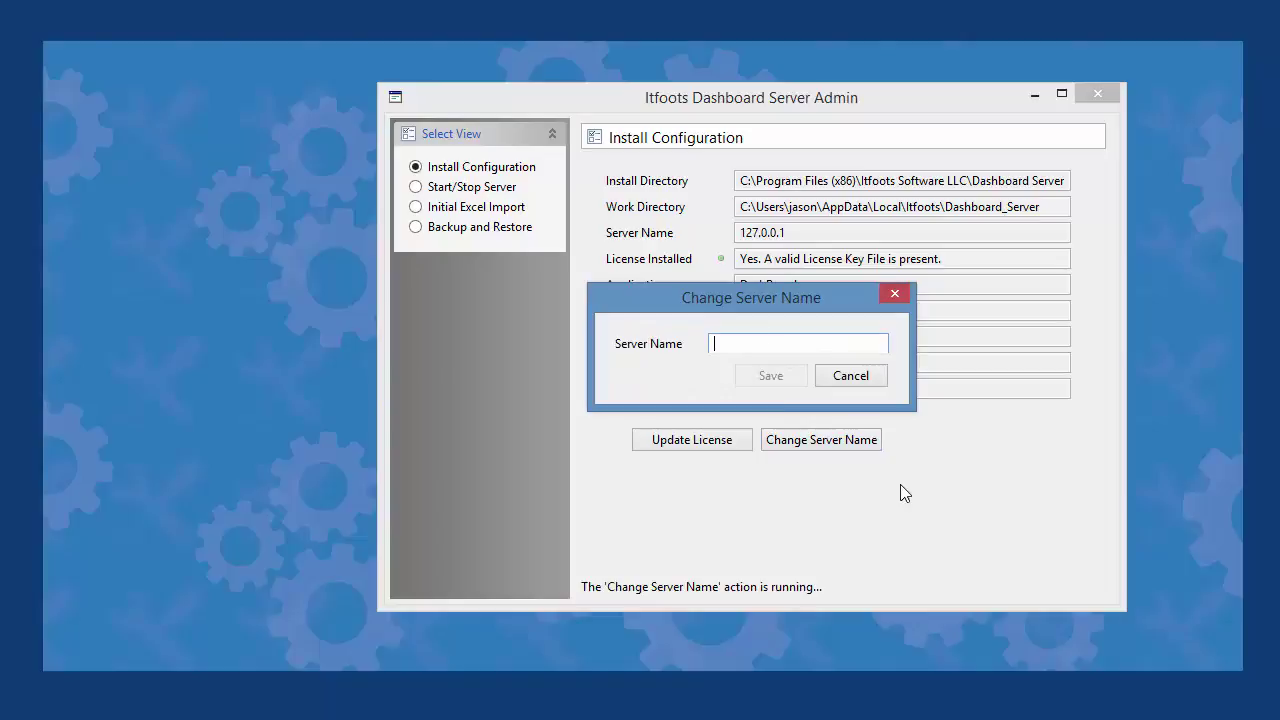
{"action": "type", "text": "10.0.0.6"}
{"action": "left_click", "coordinate": [775, 376]}
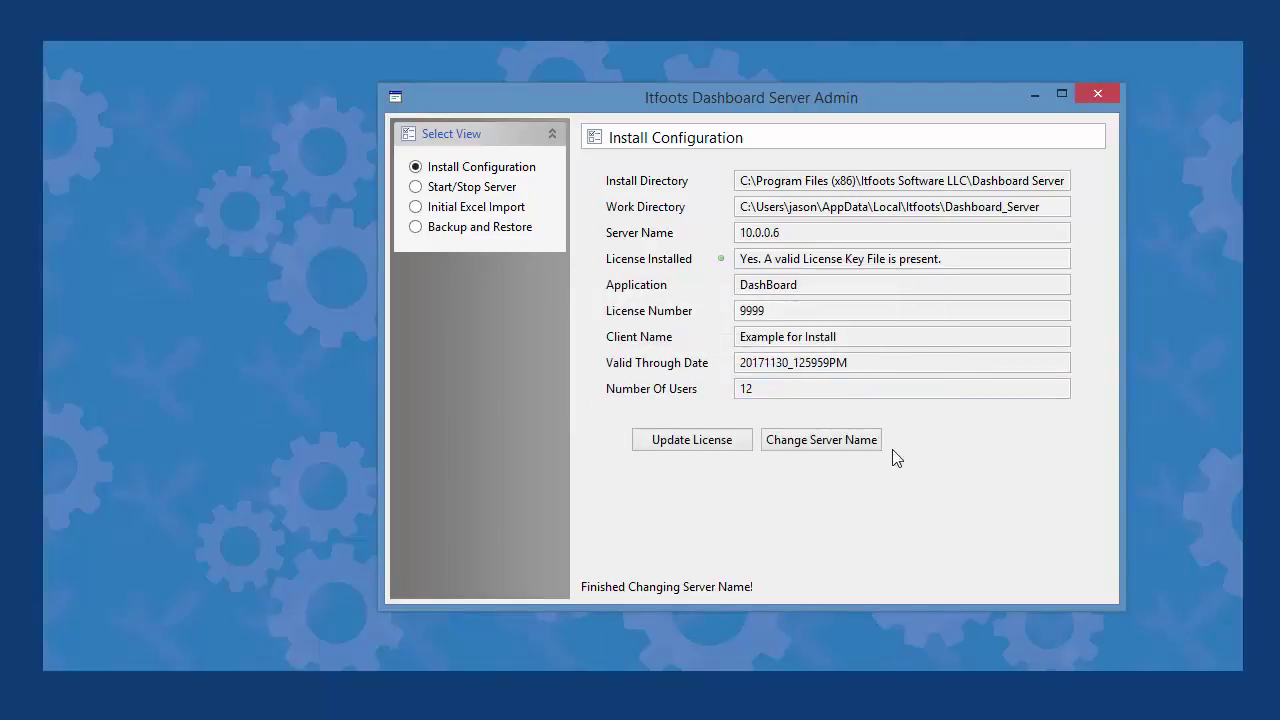
- Check the Start/Stop Server view, open the dashboard home page from the Initial Excel Import view, and cancel the Windows Security sign-in
{"action": "left_click", "coordinate": [458, 194]}
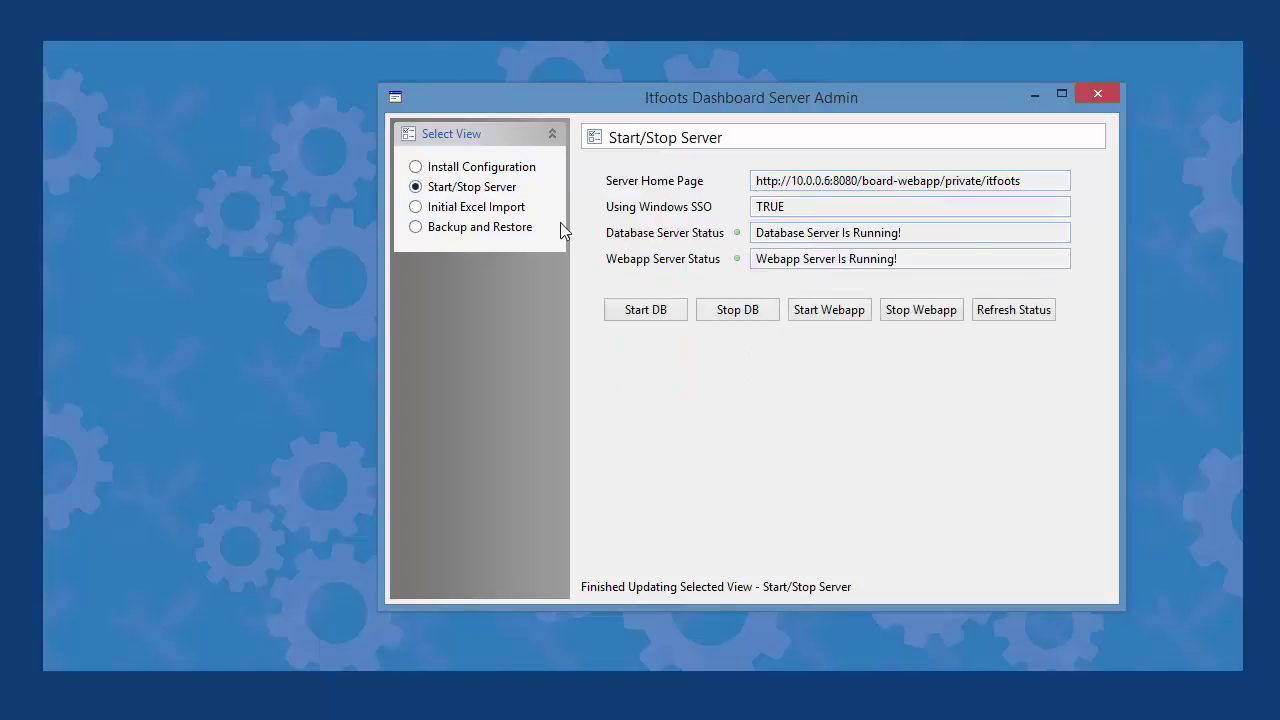
{"action": "left_click", "coordinate": [497, 209]}
{"action": "left_click", "coordinate": [830, 470]}
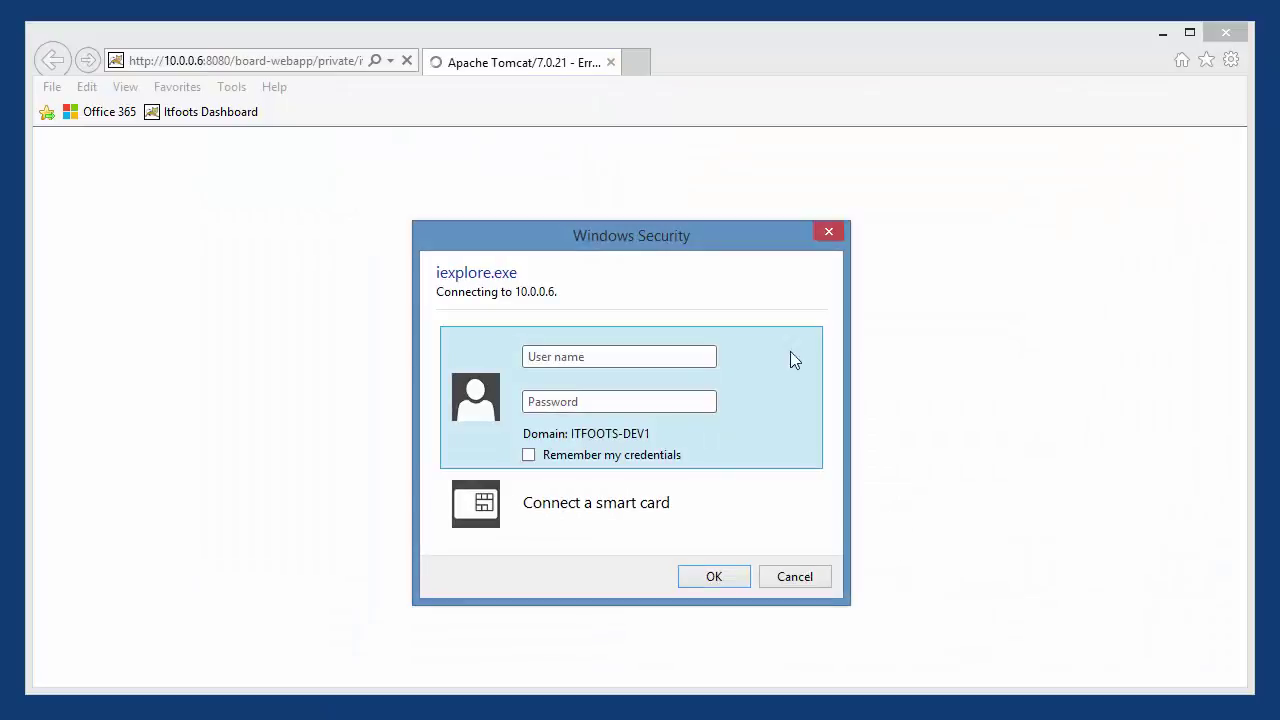
{"action": "left_click", "coordinate": [787, 583]}
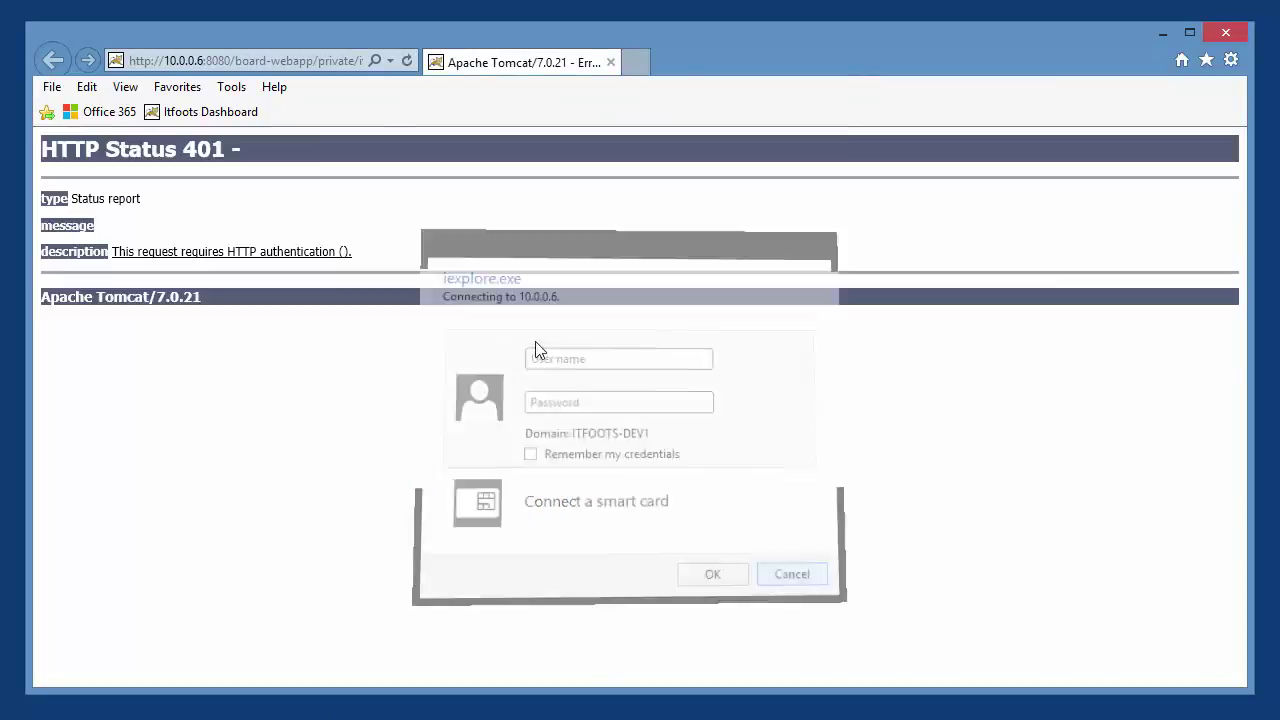
{"action": "left_click", "coordinate": [227, 88]}
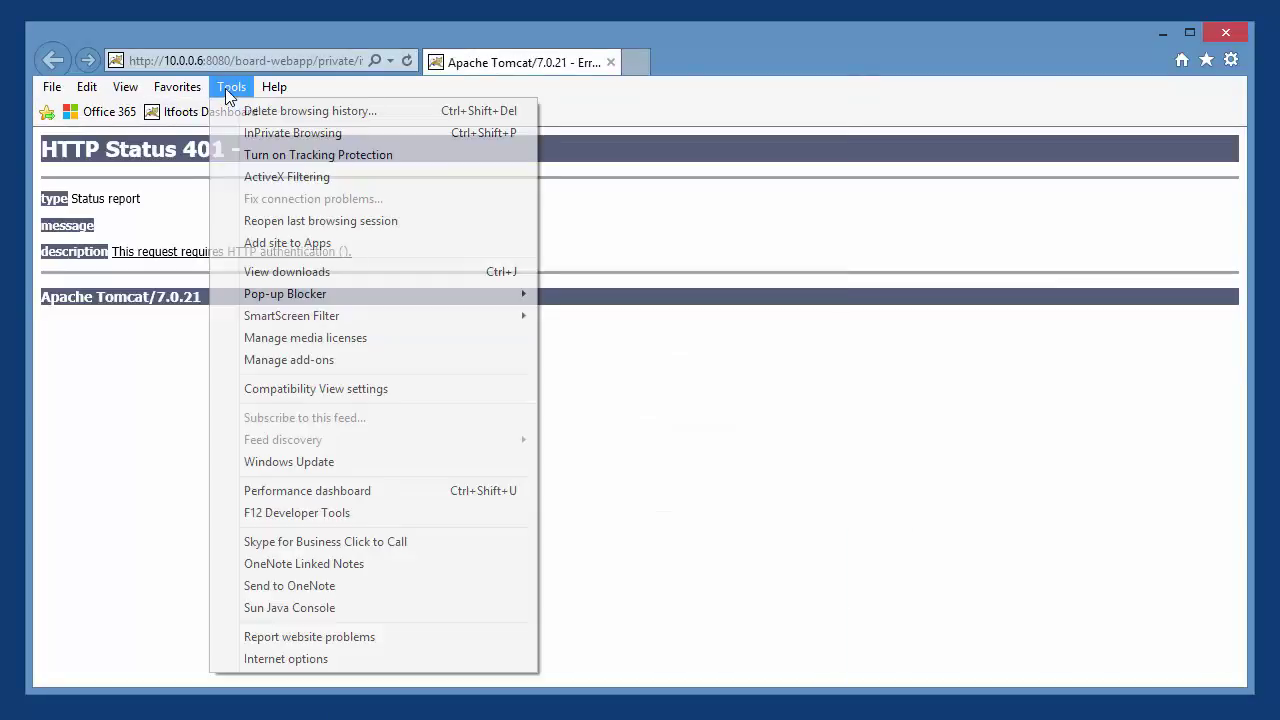
{"action": "left_click", "coordinate": [298, 657]}
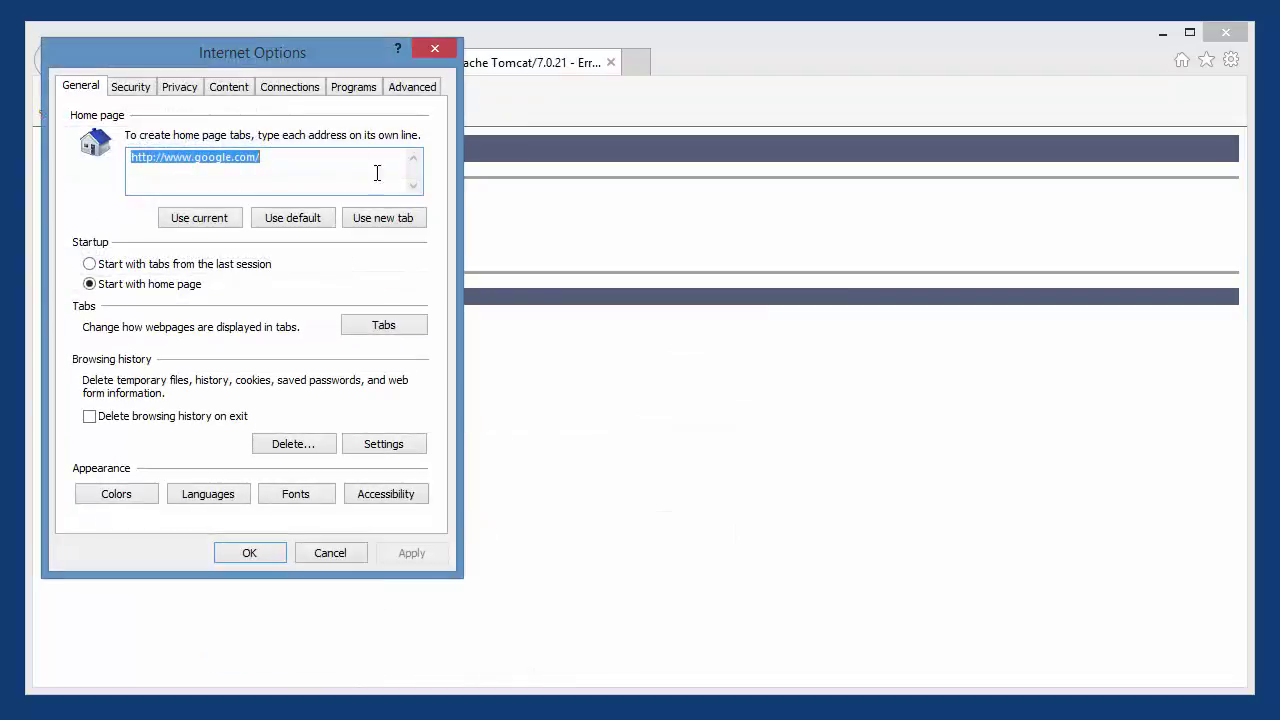
{"action": "left_click", "coordinate": [131, 88]}
{"action": "left_click", "coordinate": [176, 170]}
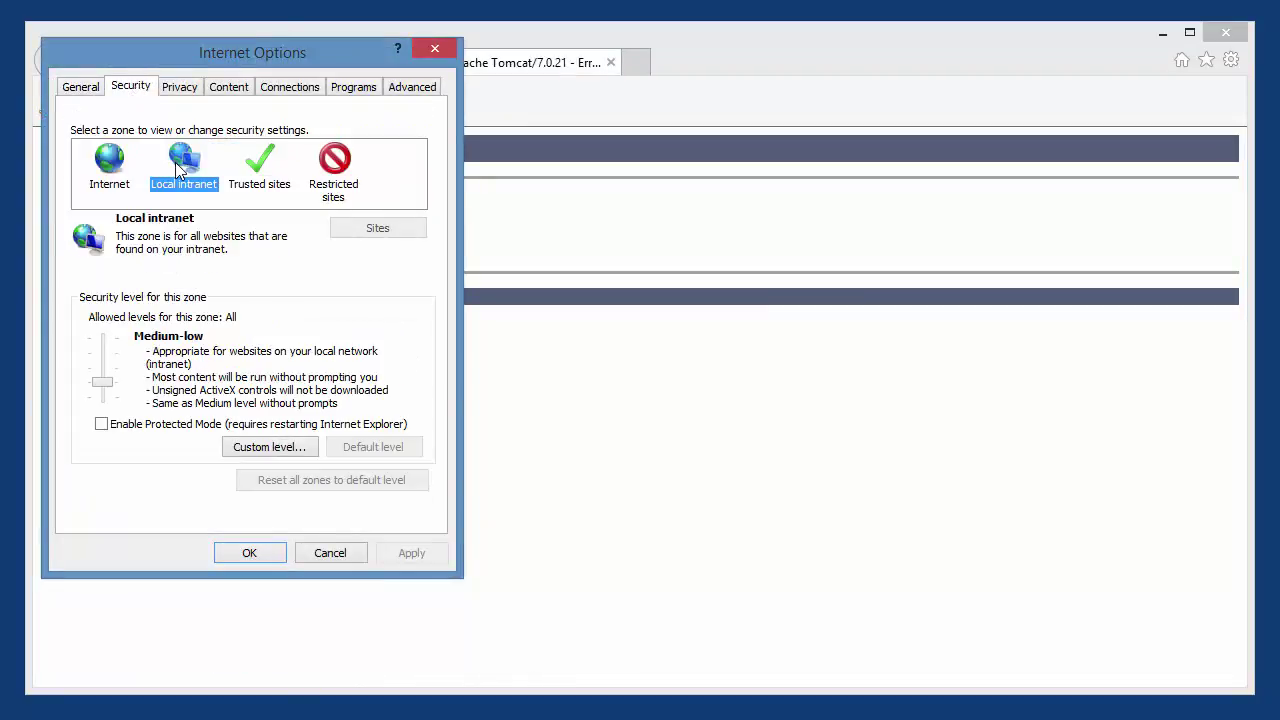
{"action": "left_click", "coordinate": [386, 234]}
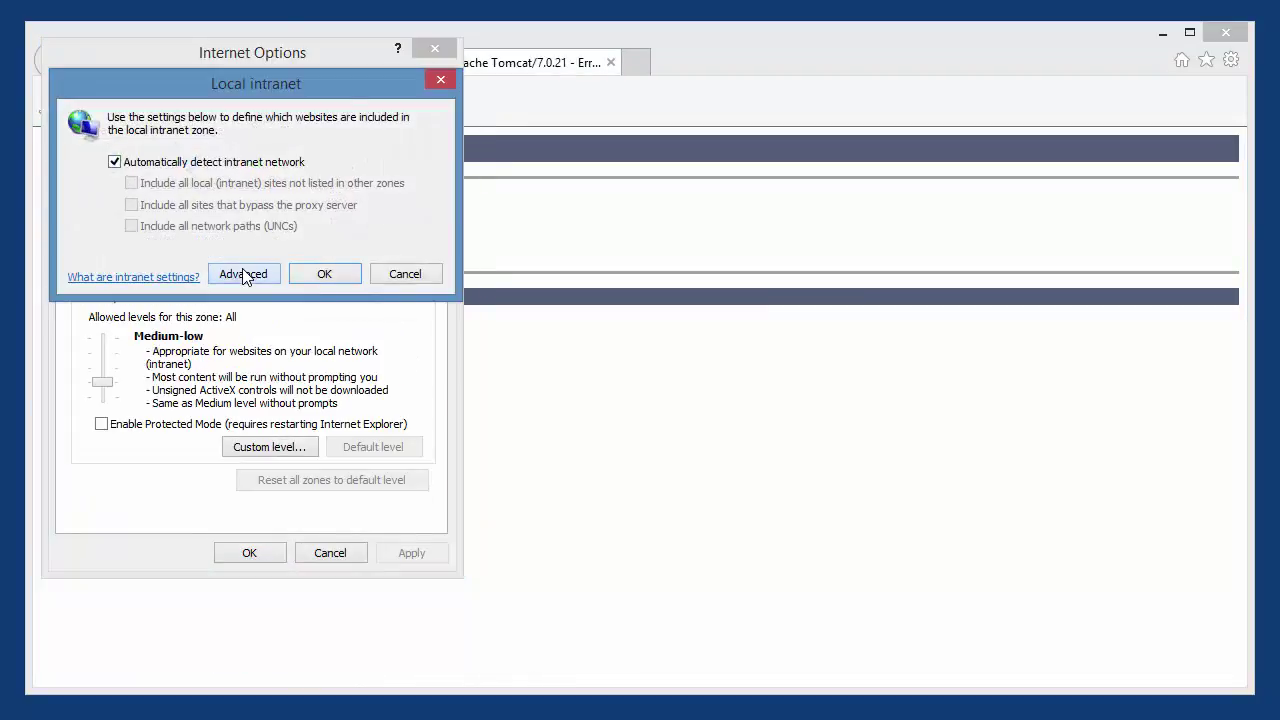
{"action": "left_click", "coordinate": [244, 273]}
{"action": "left_click", "coordinate": [397, 241]}
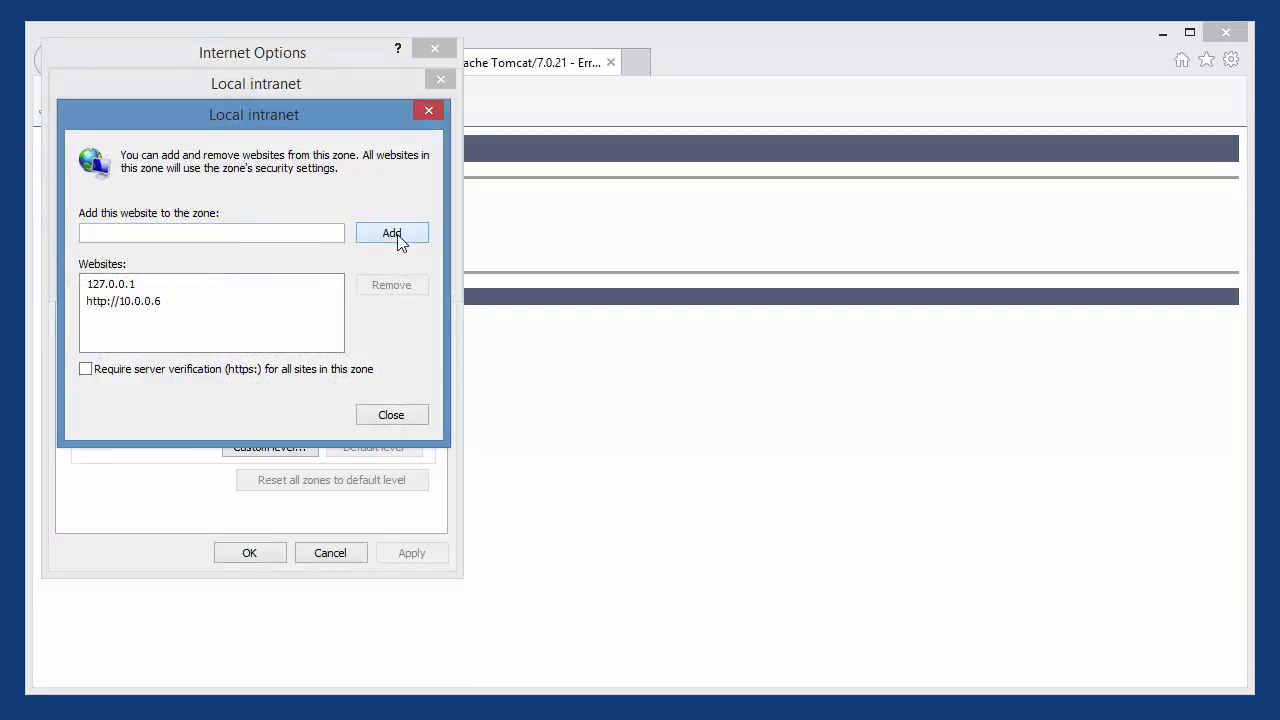
{"action": "left_click", "coordinate": [395, 417]}
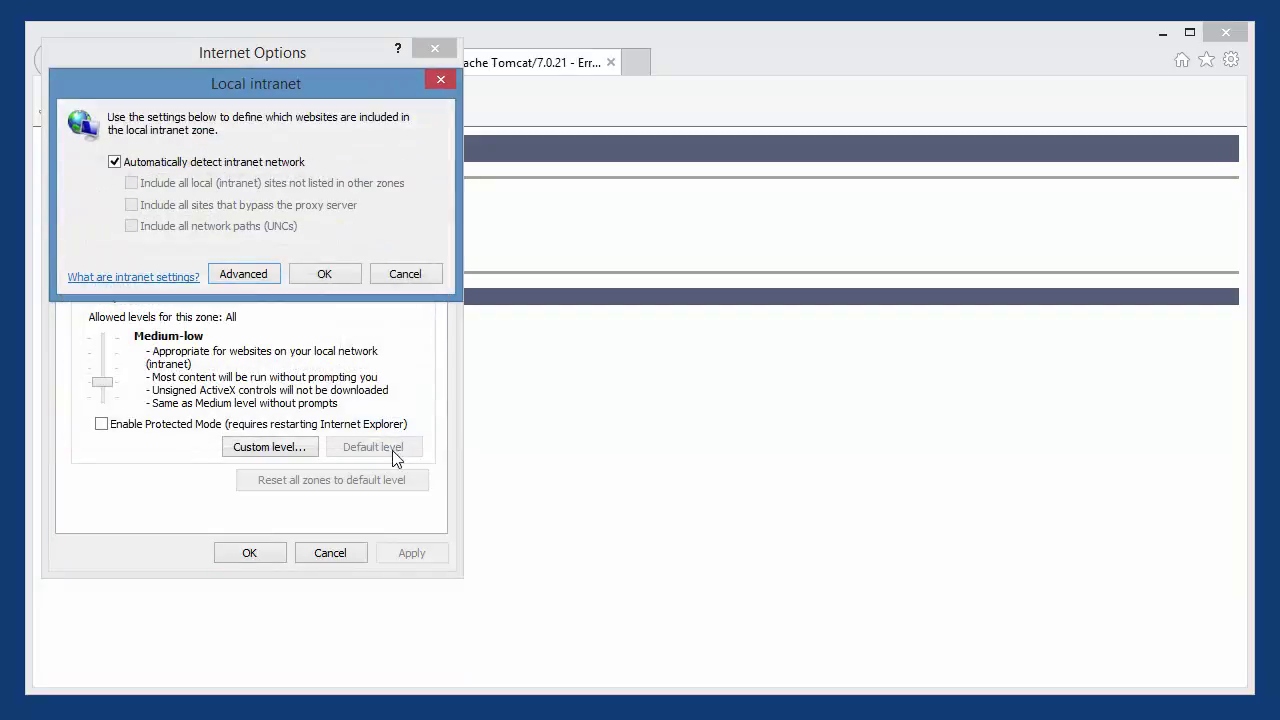
{"action": "left_click", "coordinate": [322, 274]}
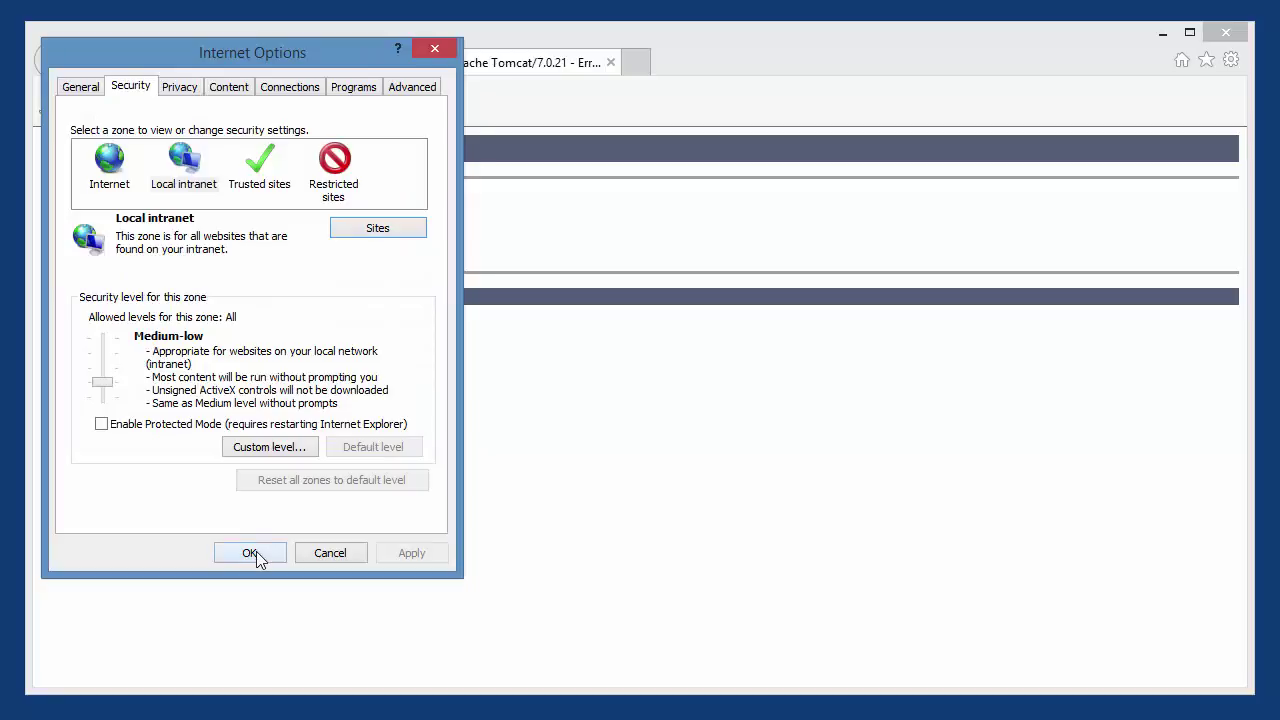
{"action": "left_click", "coordinate": [252, 553]}
- Reload the dashboard page at 10.0.0.6, and close the browser and Dashboard Server Admin
{"action": "left_click", "coordinate": [407, 60]}
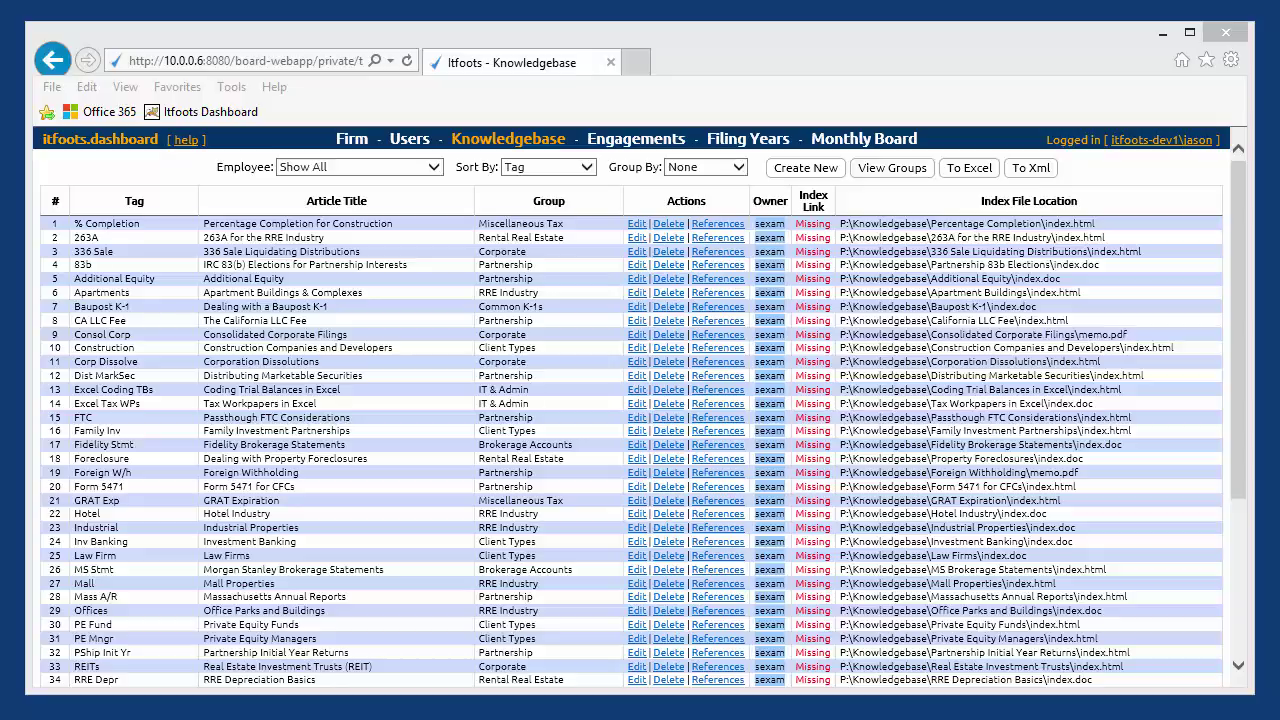
{"action": "left_click", "coordinate": [1226, 32]}
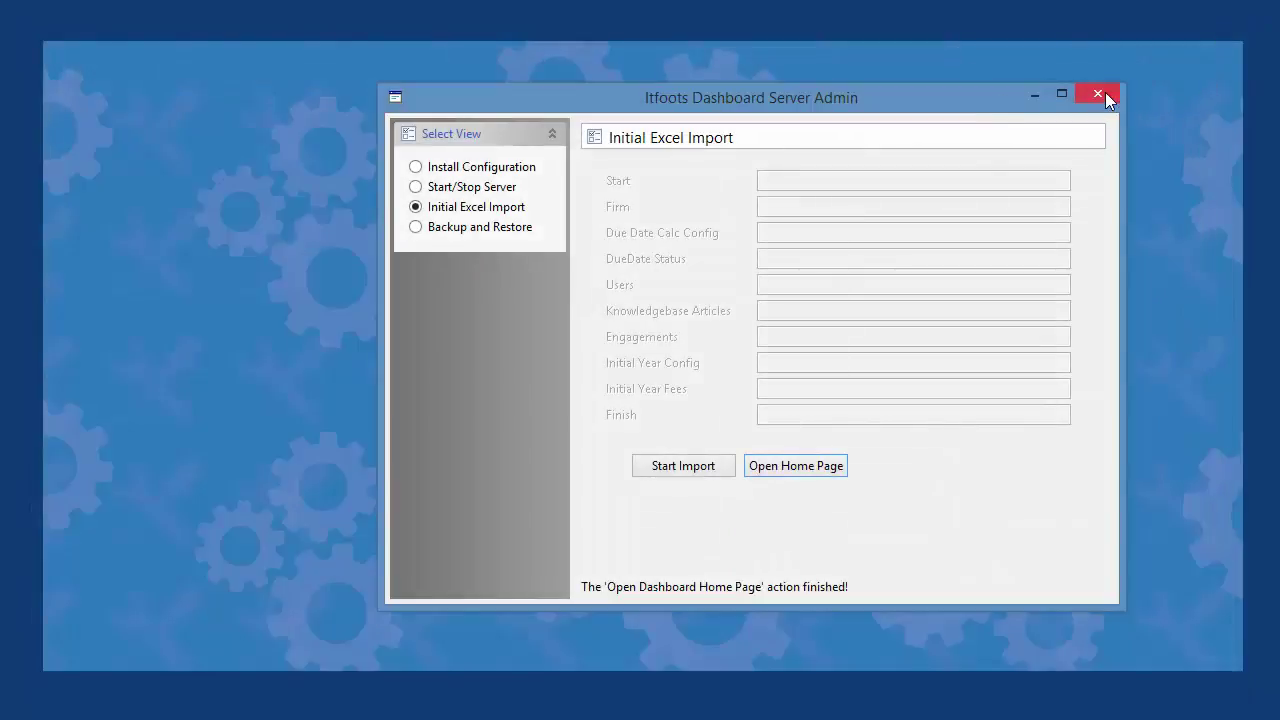
{"action": "left_click", "coordinate": [1098, 94]}
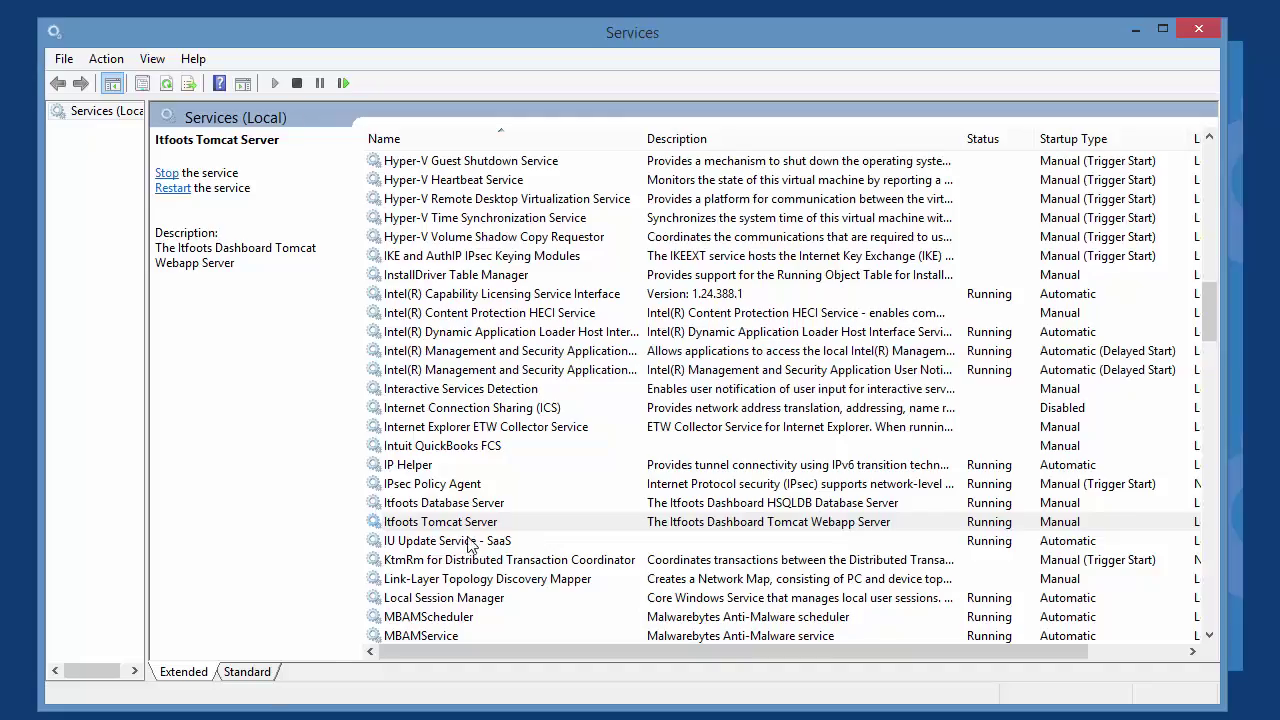
- In the Services window, set the Itfoots Database Server service's startup type to Automatic
{"action": "left_click", "coordinate": [513, 508]}
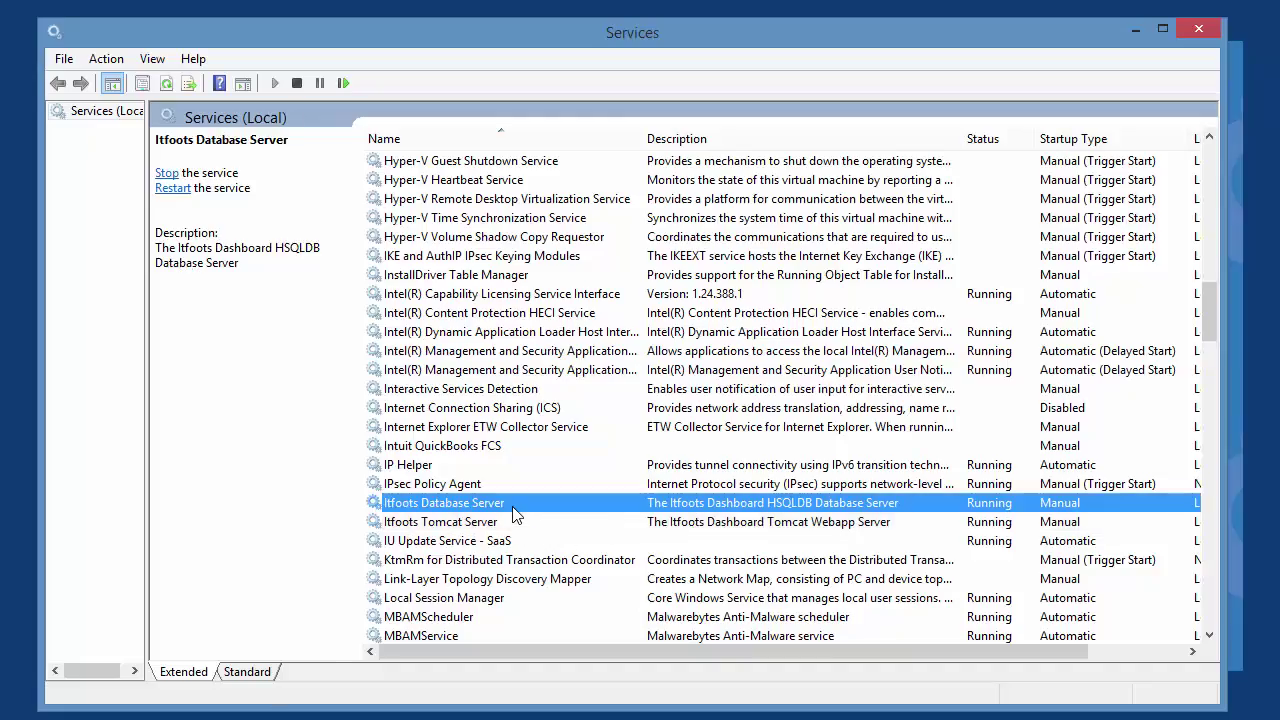
{"action": "right_click", "coordinate": [513, 508]}
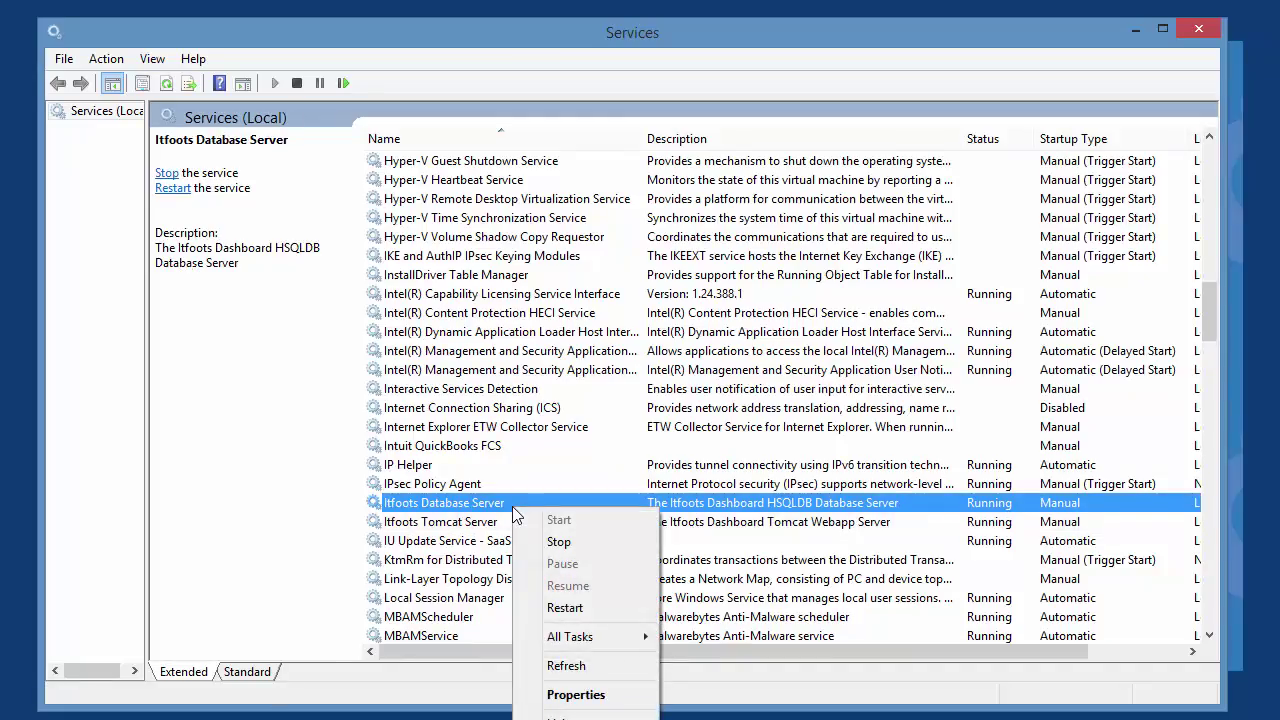
{"action": "left_click", "coordinate": [556, 697]}
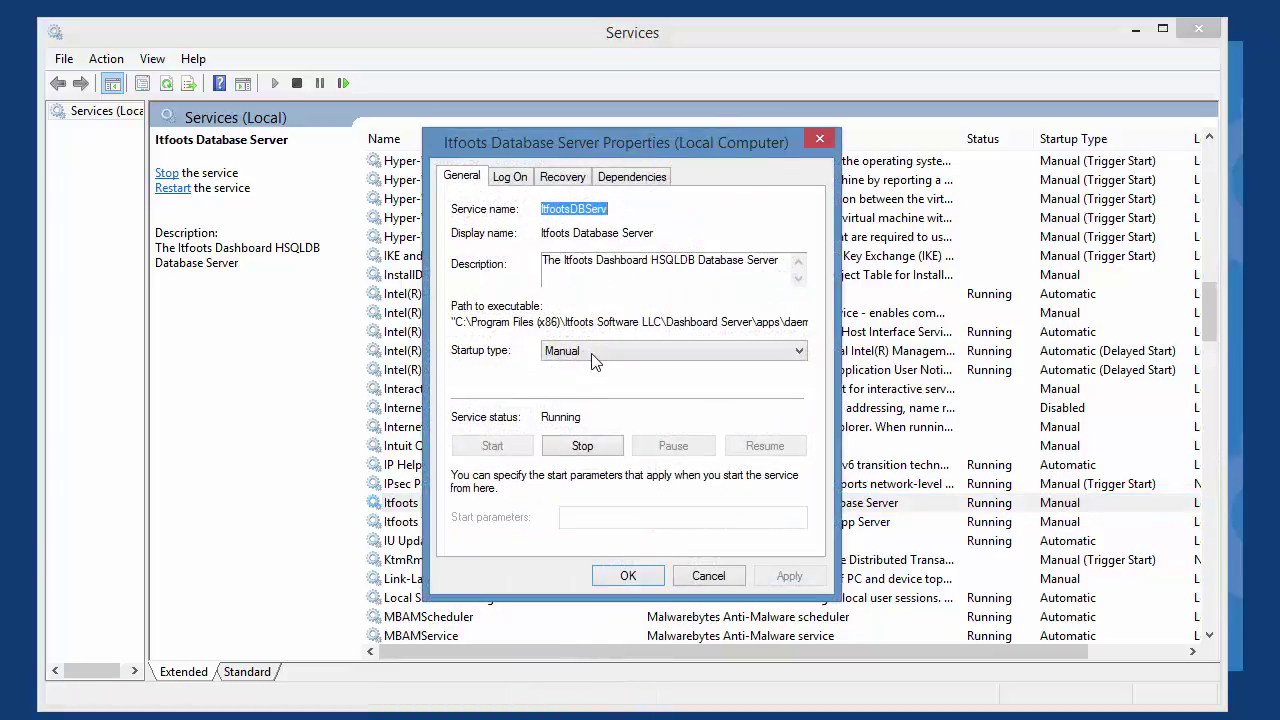
{"action": "left_click", "coordinate": [591, 352]}
{"action": "left_click", "coordinate": [590, 382]}
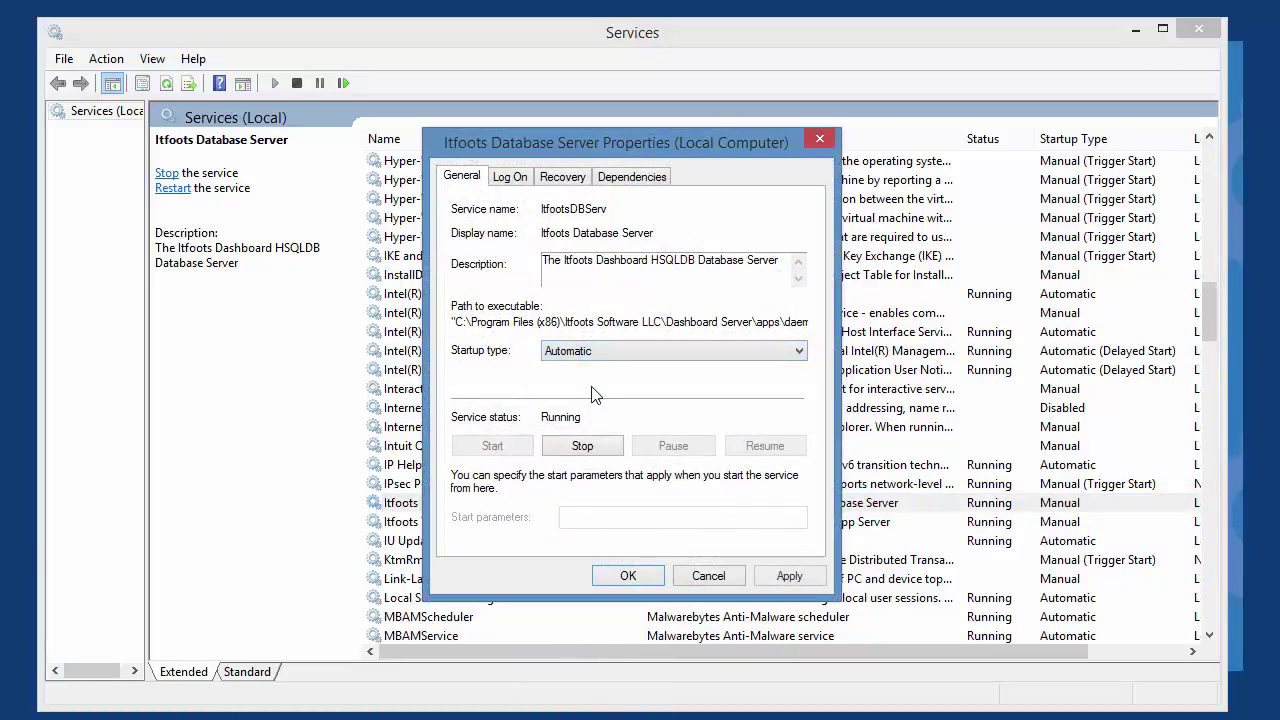
{"action": "left_click", "coordinate": [627, 577]}
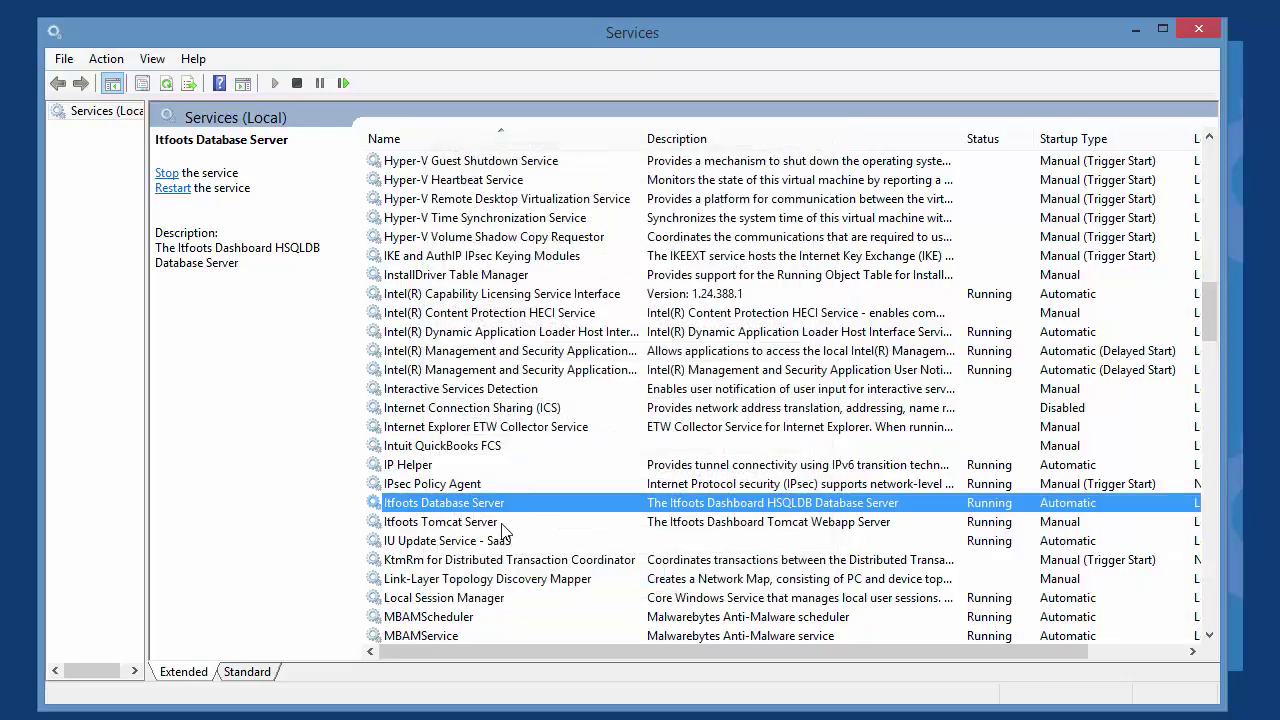
- Set the Itfoots Tomcat Server service's startup type to Automatic, and close the Services window
{"action": "right_click", "coordinate": [502, 528]}
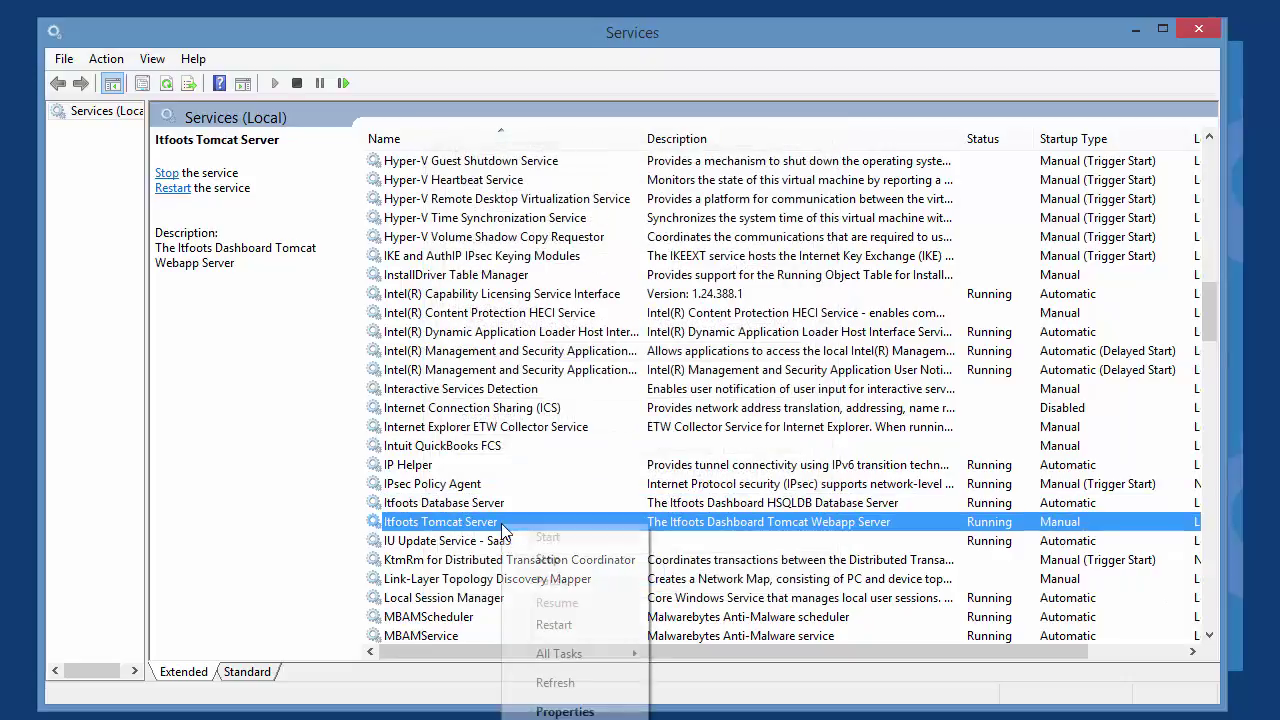
{"action": "left_click", "coordinate": [564, 712]}
{"action": "left_click", "coordinate": [568, 361]}
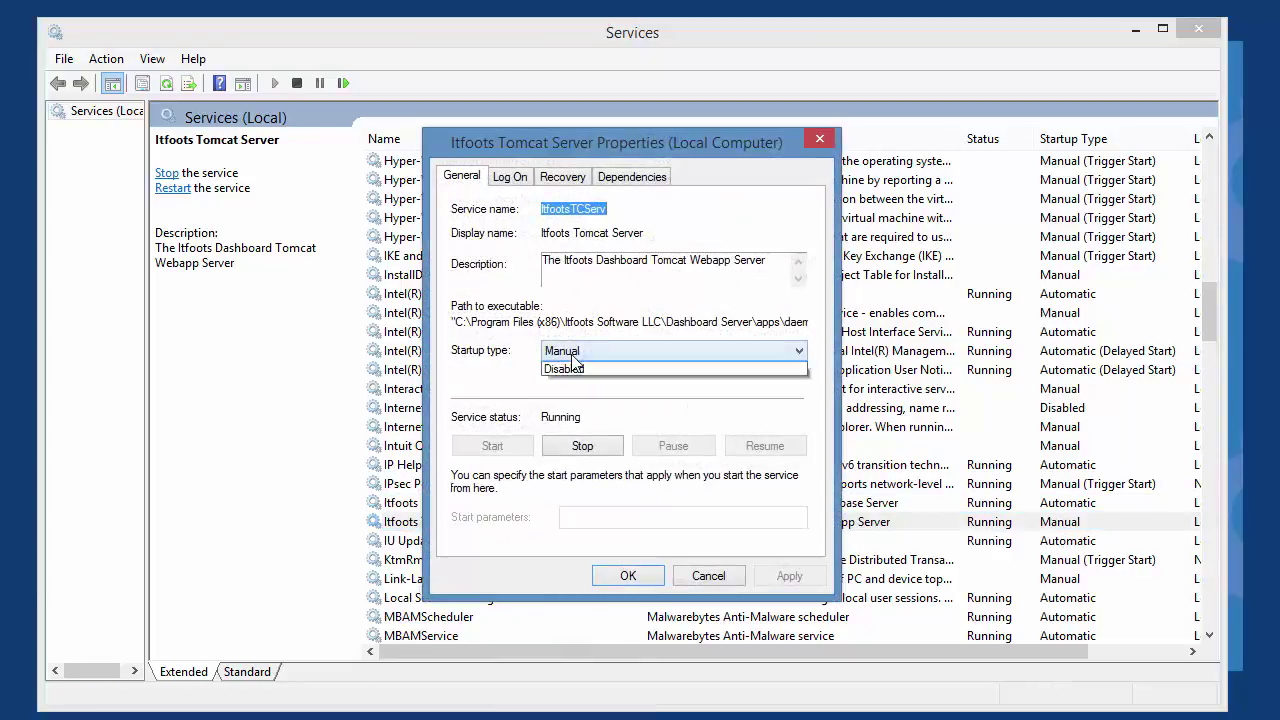
{"action": "left_click", "coordinate": [575, 382]}
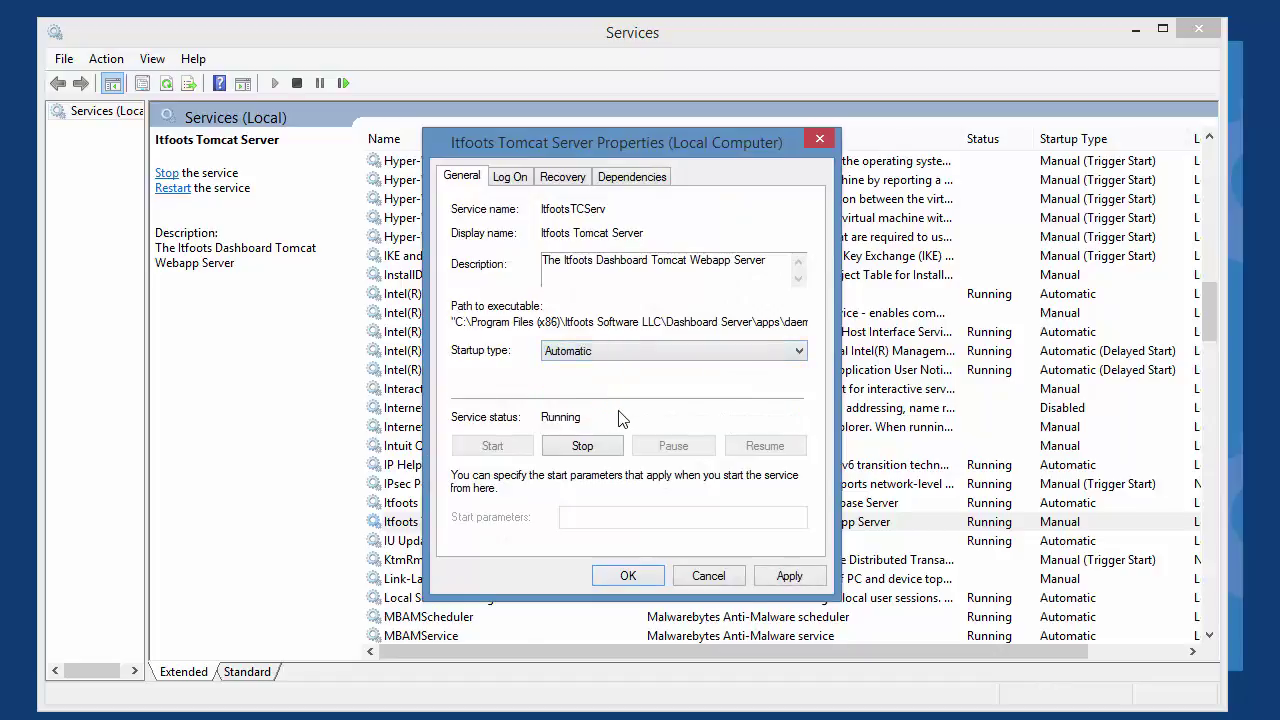
{"action": "left_click", "coordinate": [630, 580]}
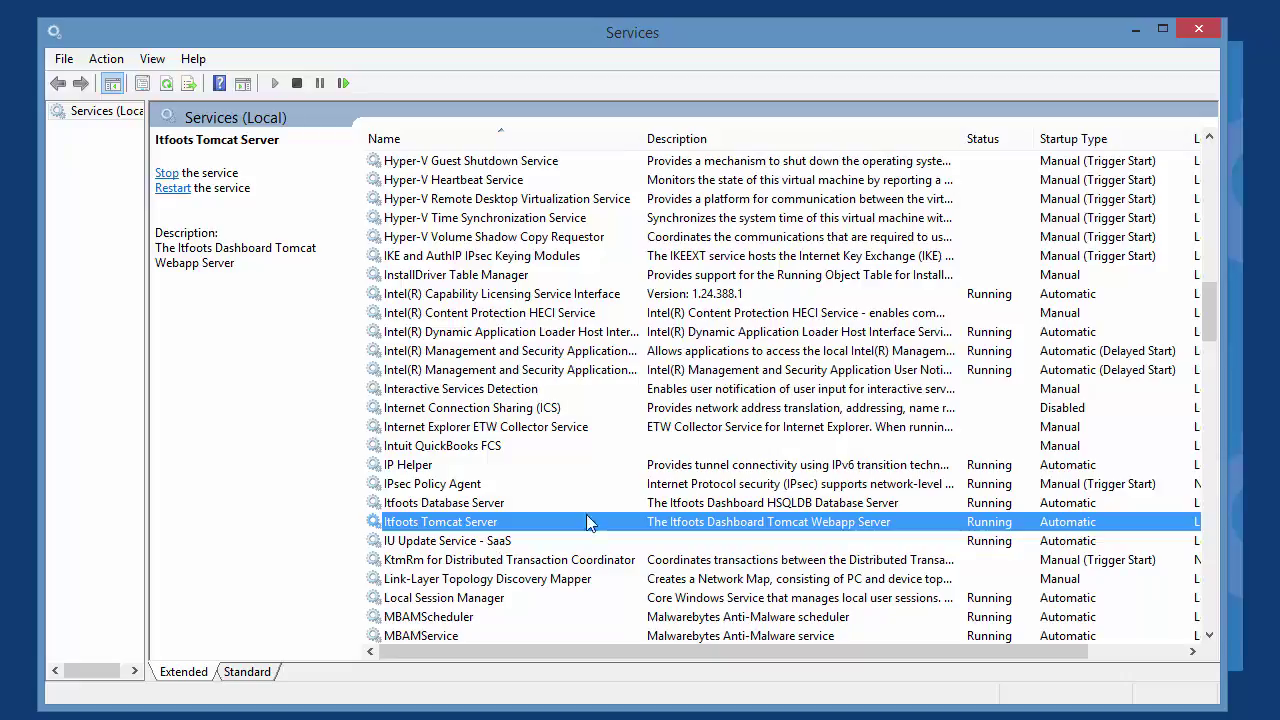
{"action": "left_click", "coordinate": [1204, 36]}
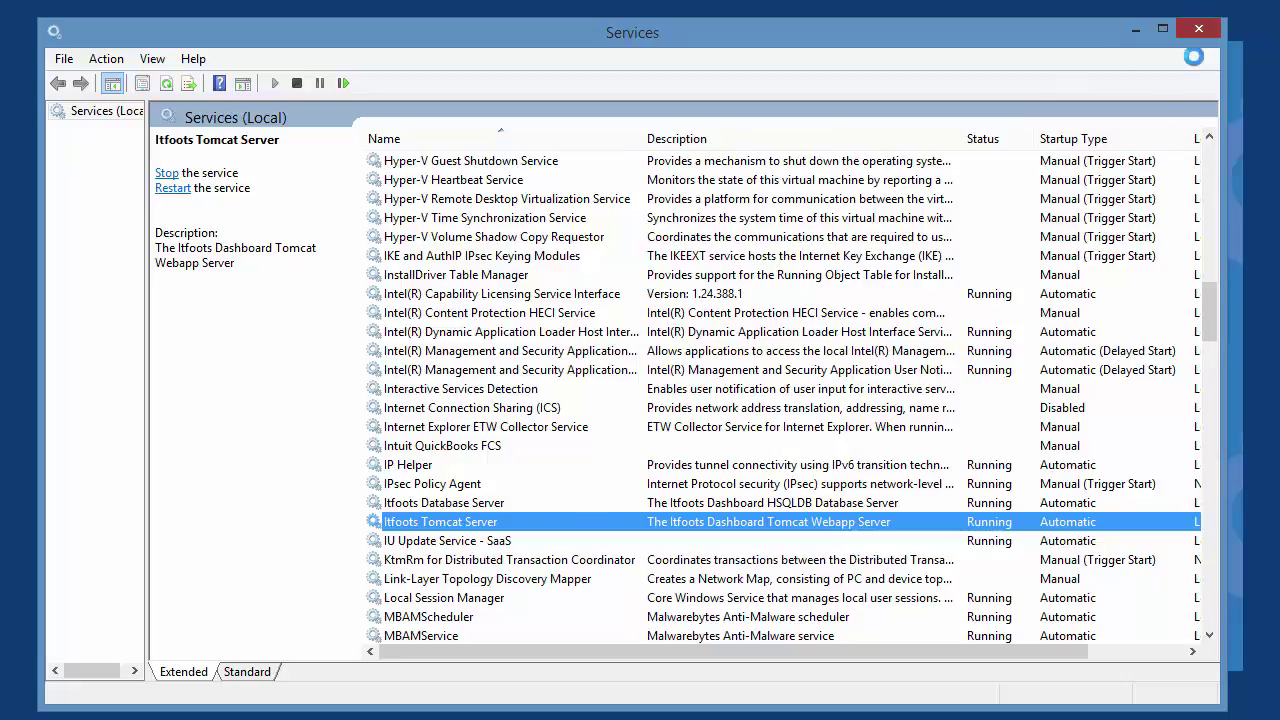